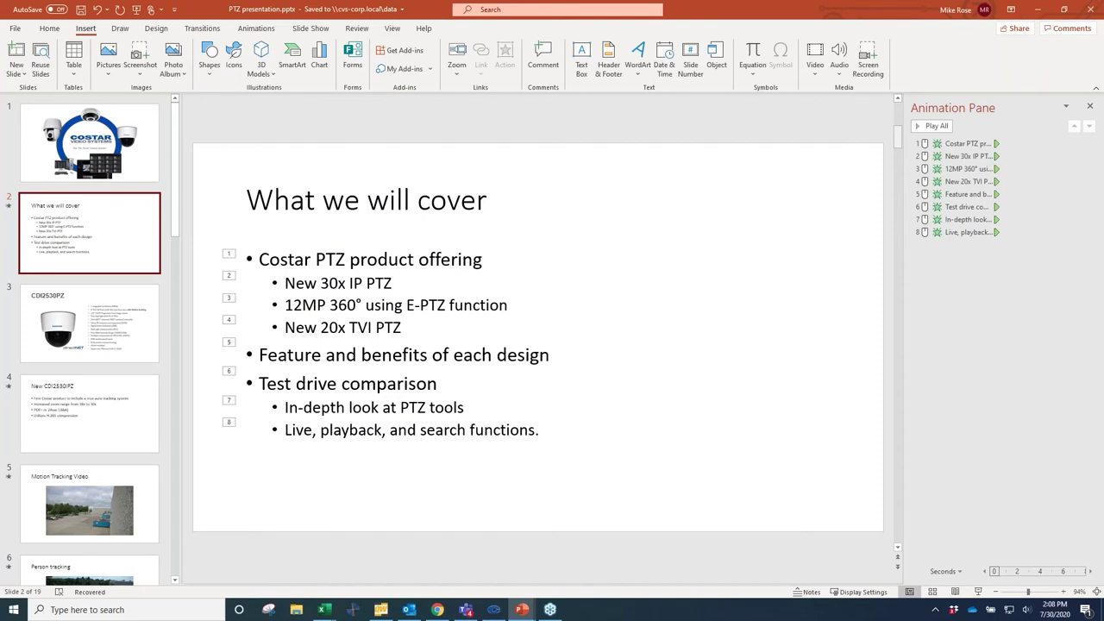
# - Switch to COSTAR starNET and expand the camera list of the Costar Demo Rm. 64ch h.265 device
pyautogui.click(1036, 10)
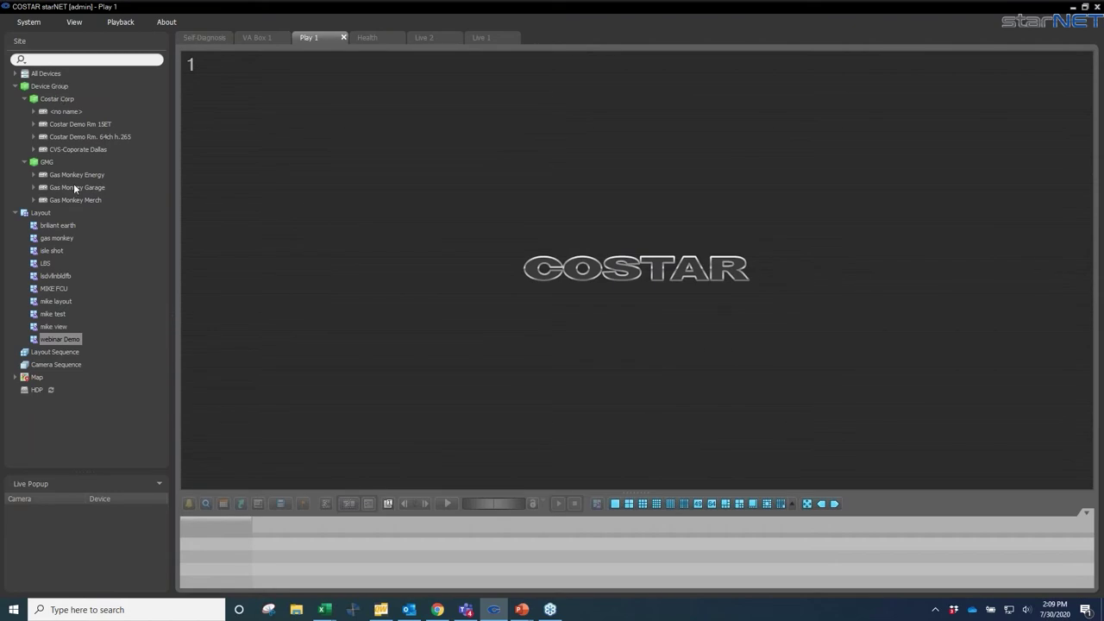
pyautogui.click(36, 136)
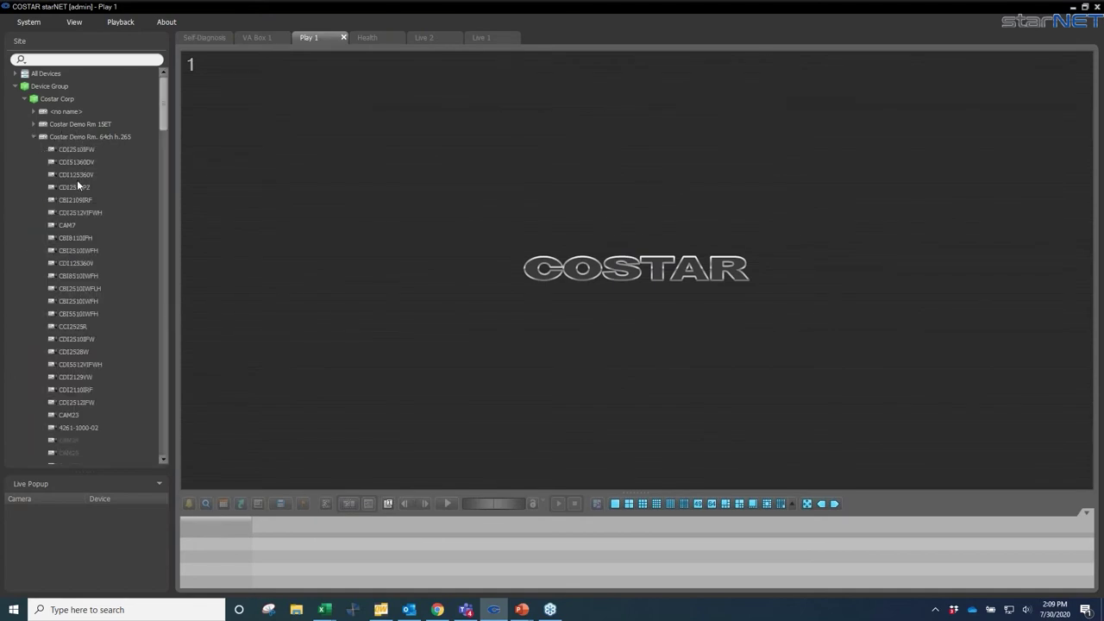
# - Show the Live 1 multi-camera layout and zoom the CDI2530PZ camera all the way out to 1.0x
pyautogui.click(499, 35)
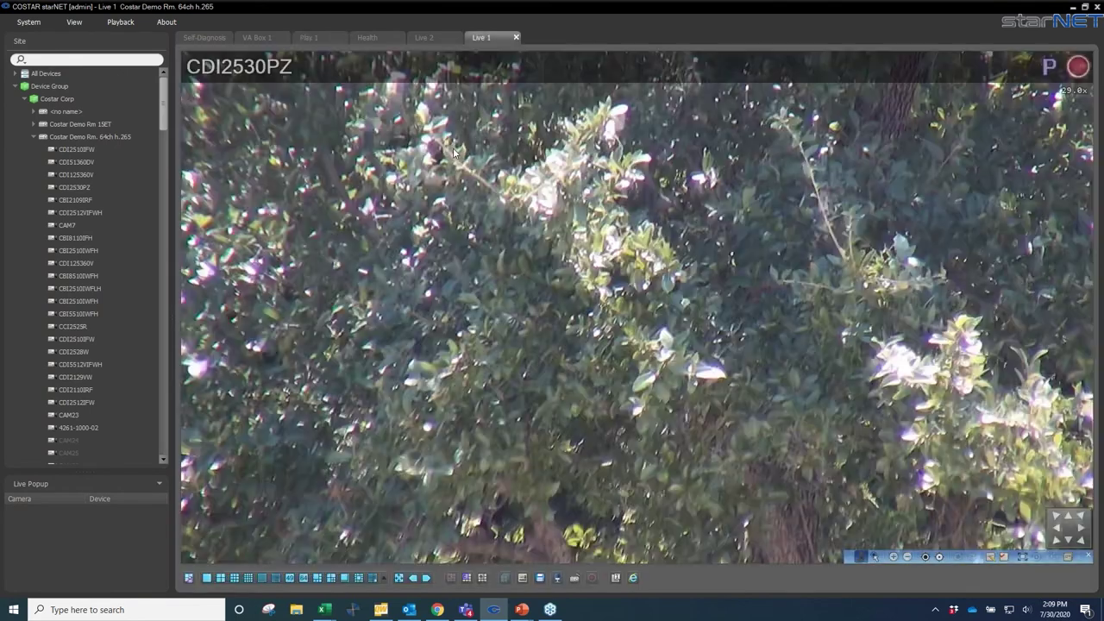
pyautogui.doubleClick(441, 365)
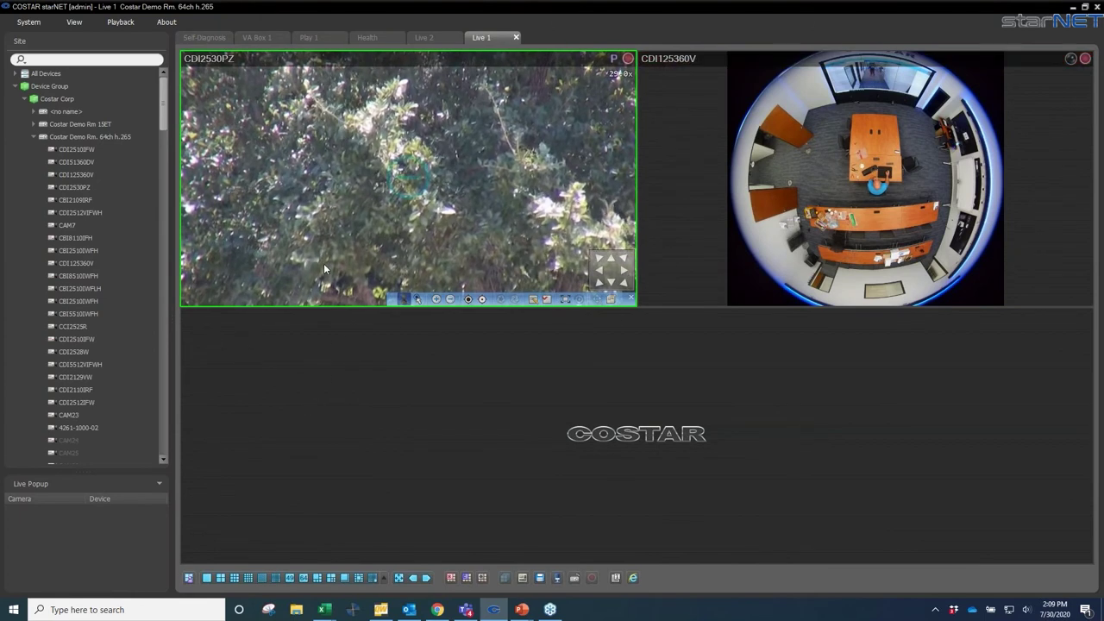
pyautogui.scroll(-5, 324, 269)
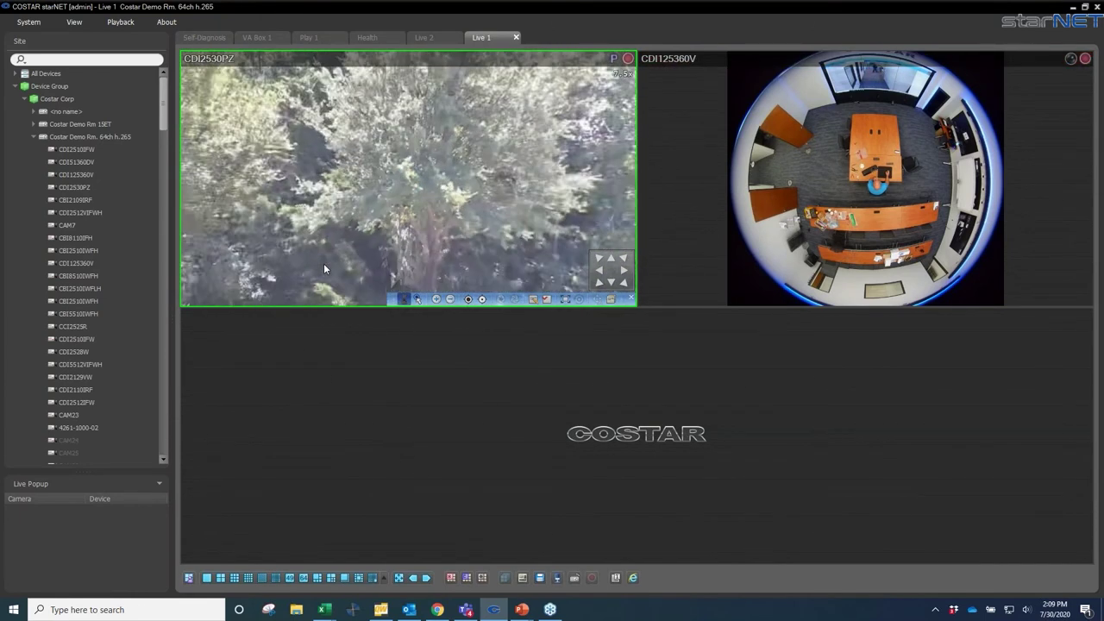
pyautogui.scroll(-5, 324, 269)
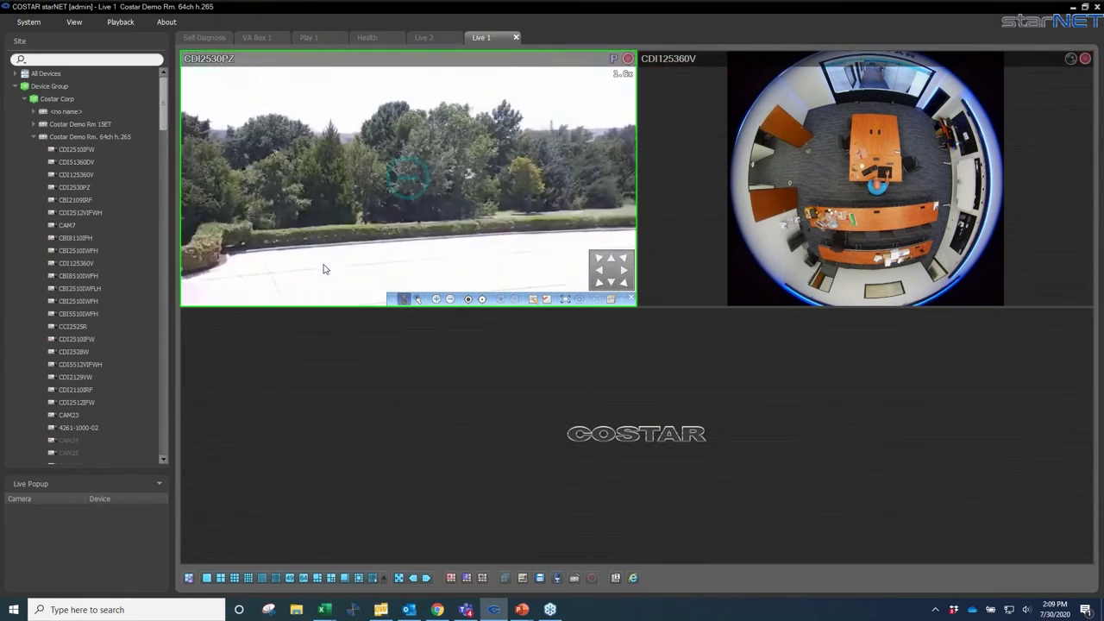
pyautogui.scroll(-3, 324, 269)
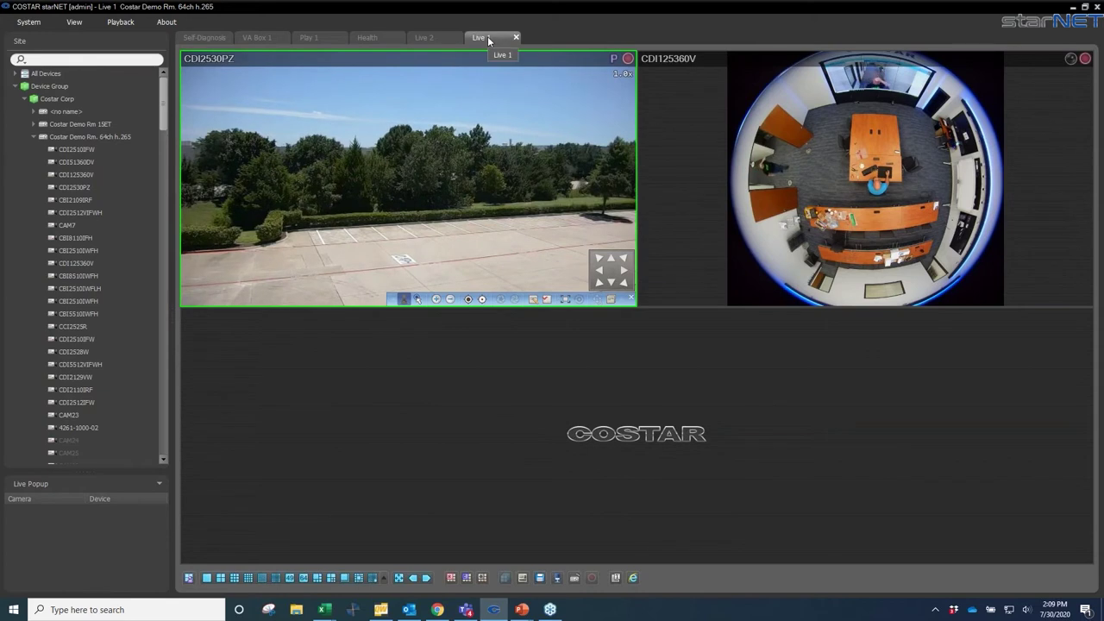
# - Detach the Live 1 and Live 2 panels into floating windows and dock both back into the main window
pyautogui.moveTo(487, 36); pyautogui.dragTo(805, 161)
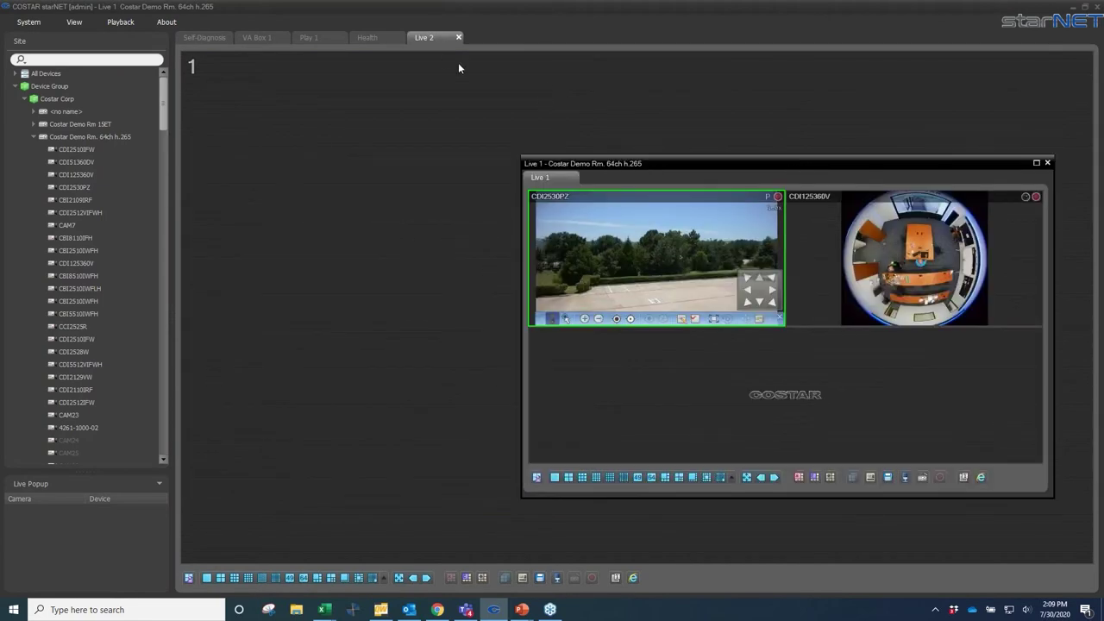
pyautogui.moveTo(433, 38)
pyautogui.mouseDown()
pyautogui.moveTo(420, 116)
pyautogui.moveTo(318, 172)
pyautogui.moveTo(241, 161)
pyautogui.mouseUp()
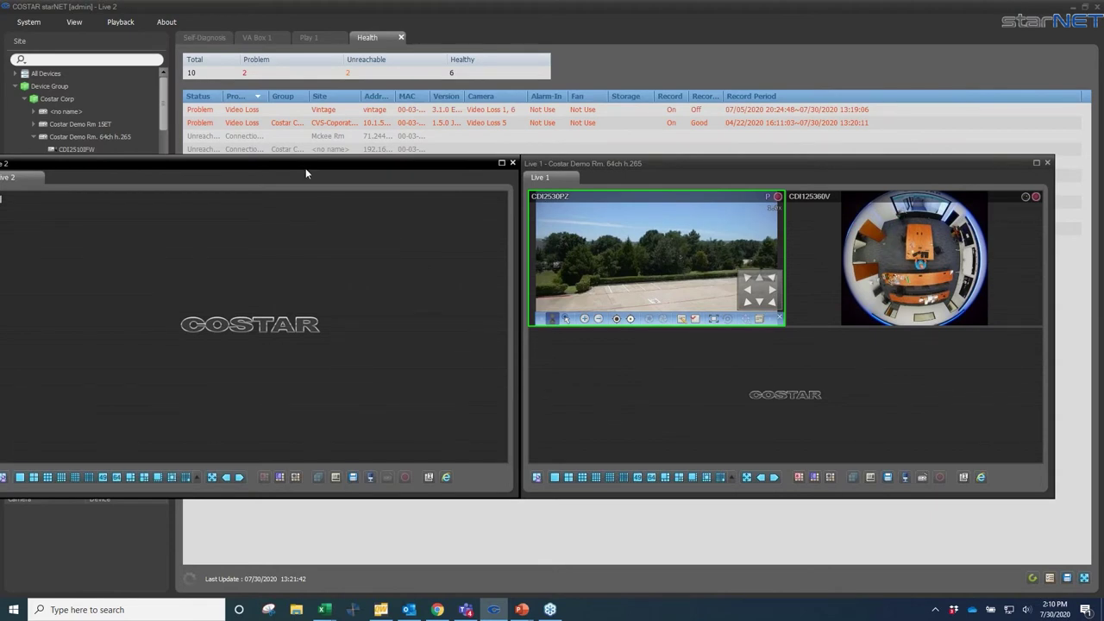
pyautogui.moveTo(306, 168)
pyautogui.mouseDown()
pyautogui.moveTo(526, 81)
pyautogui.moveTo(524, 49)
pyautogui.mouseUp()
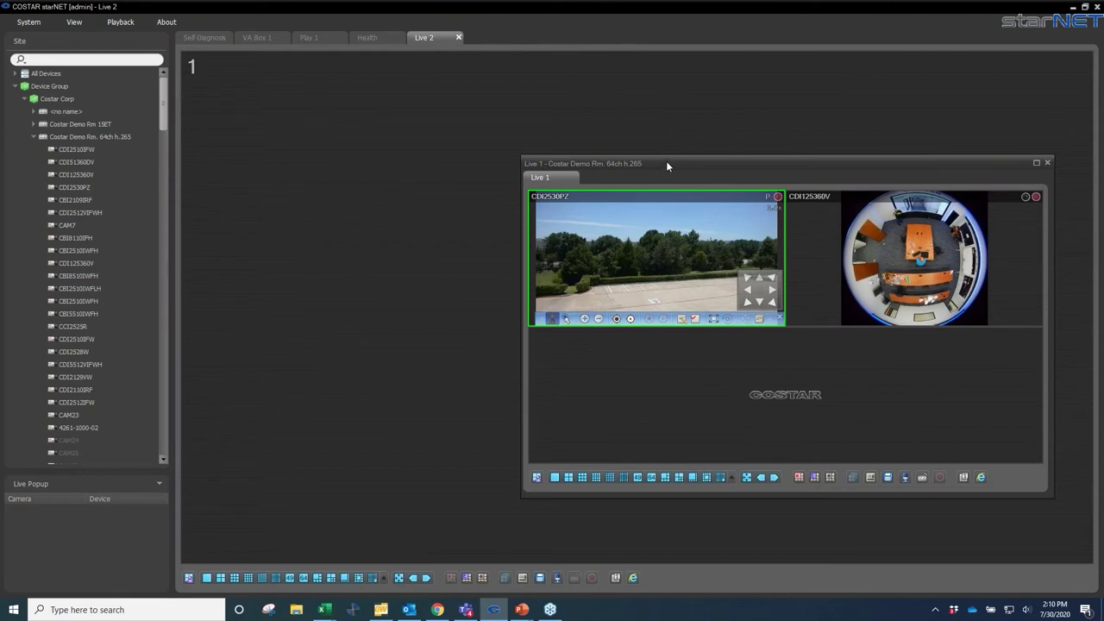
pyautogui.moveTo(665, 161); pyautogui.dragTo(476, 41)
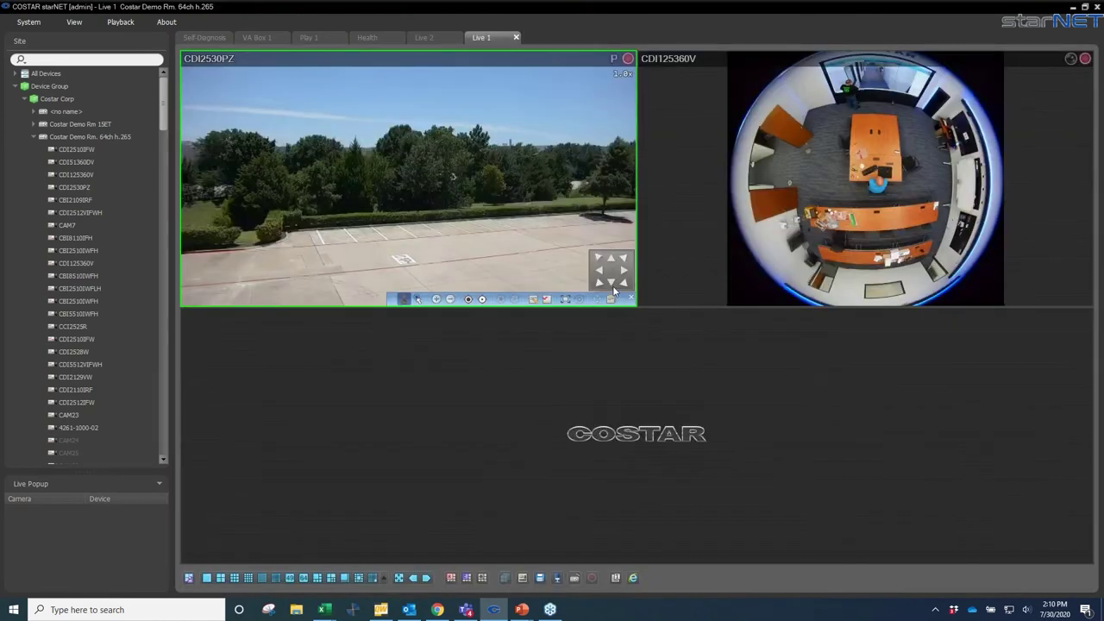
# - Enlarge the CDI2530PZ camera to fill the Live 1 view and turn on its PTZ control
pyautogui.doubleClick(490, 215)
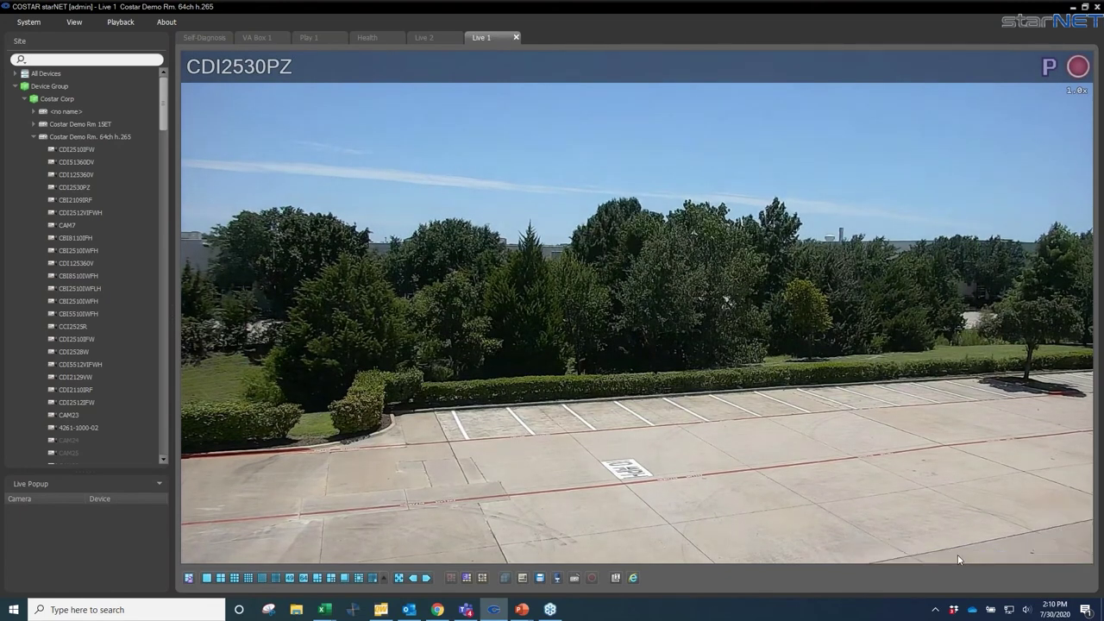
pyautogui.moveTo(957, 557)
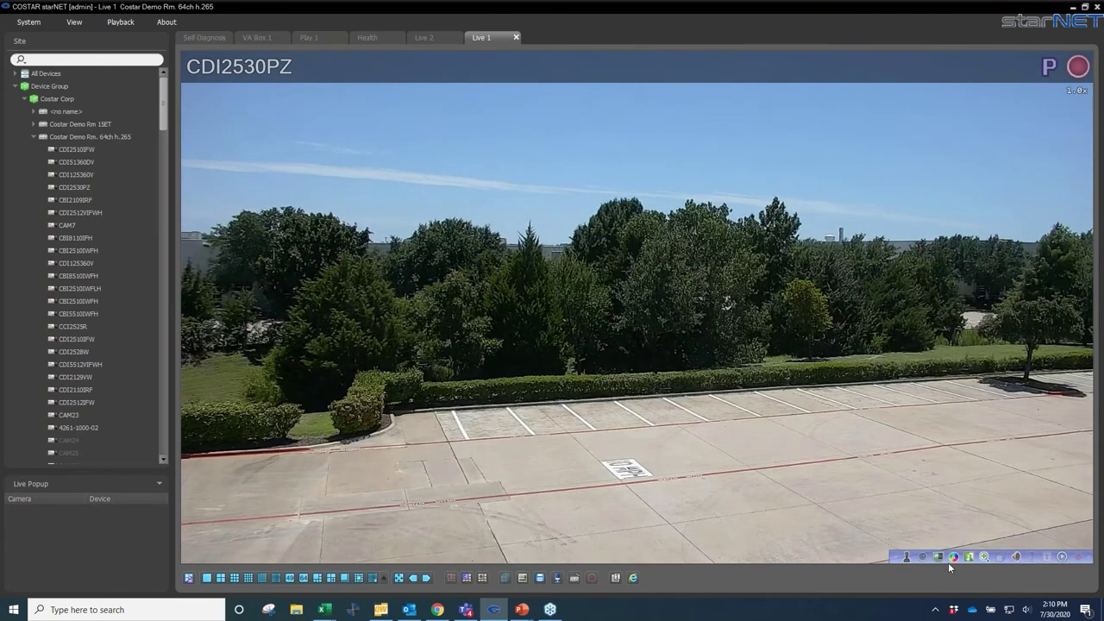
pyautogui.moveTo(923, 556)
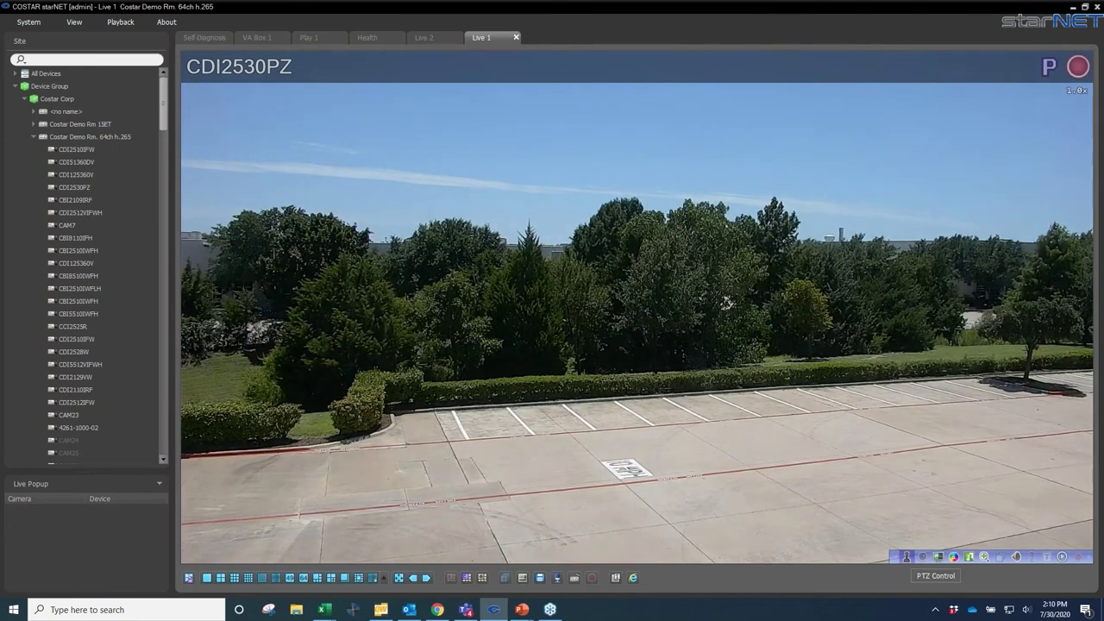
pyautogui.click(906, 557)
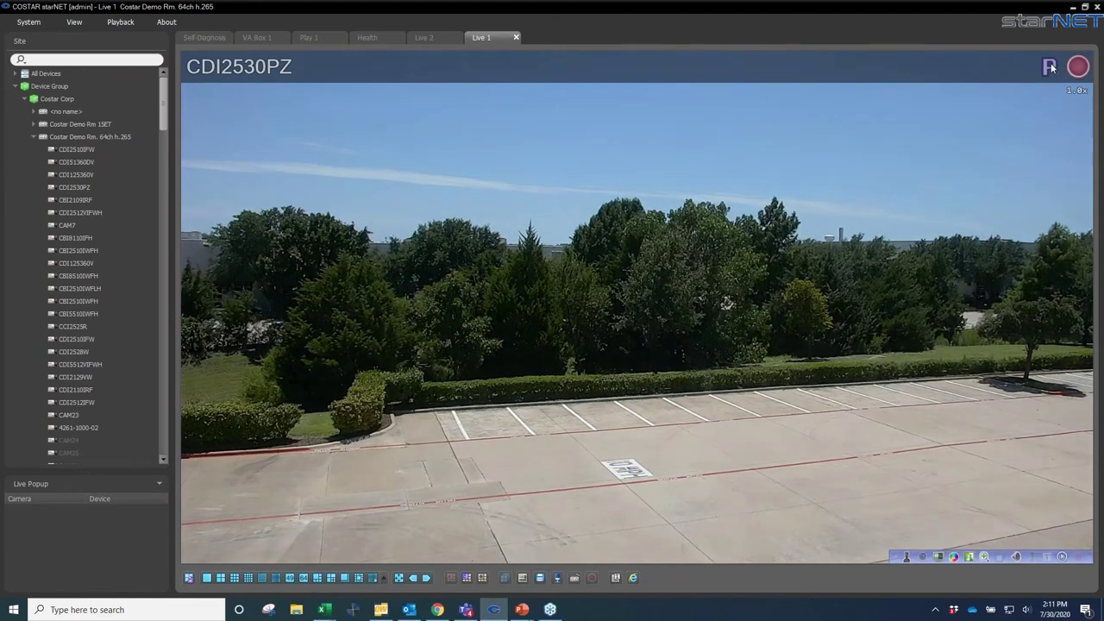
pyautogui.click(906, 559)
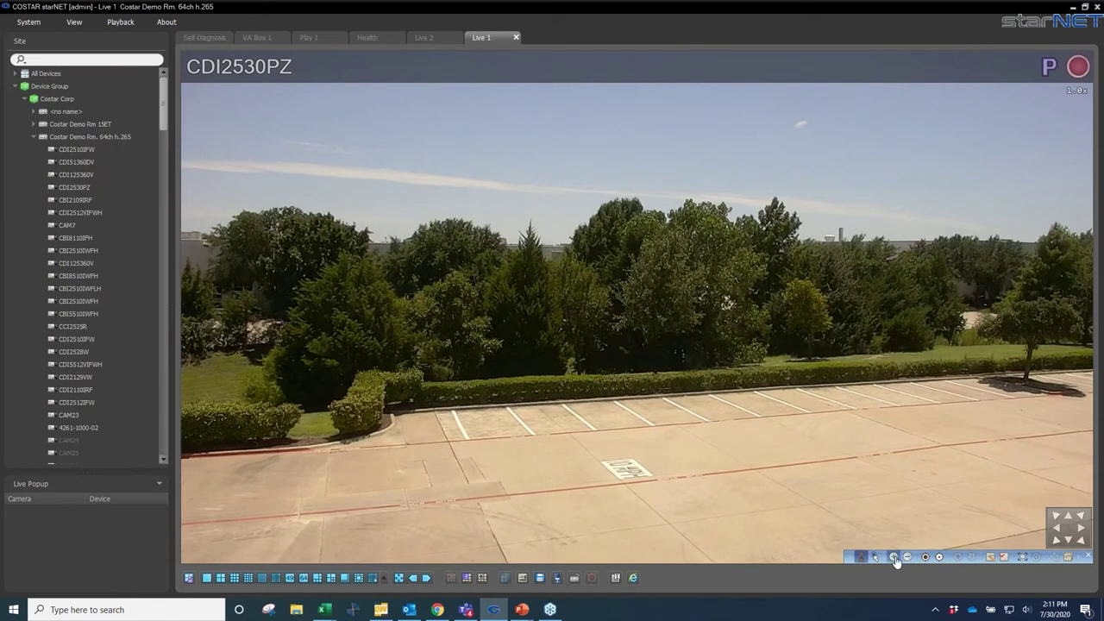
# - Pan the CDI2530PZ camera slightly left and swing it right to the parking lot beside the stone building wall
pyautogui.click(940, 558)
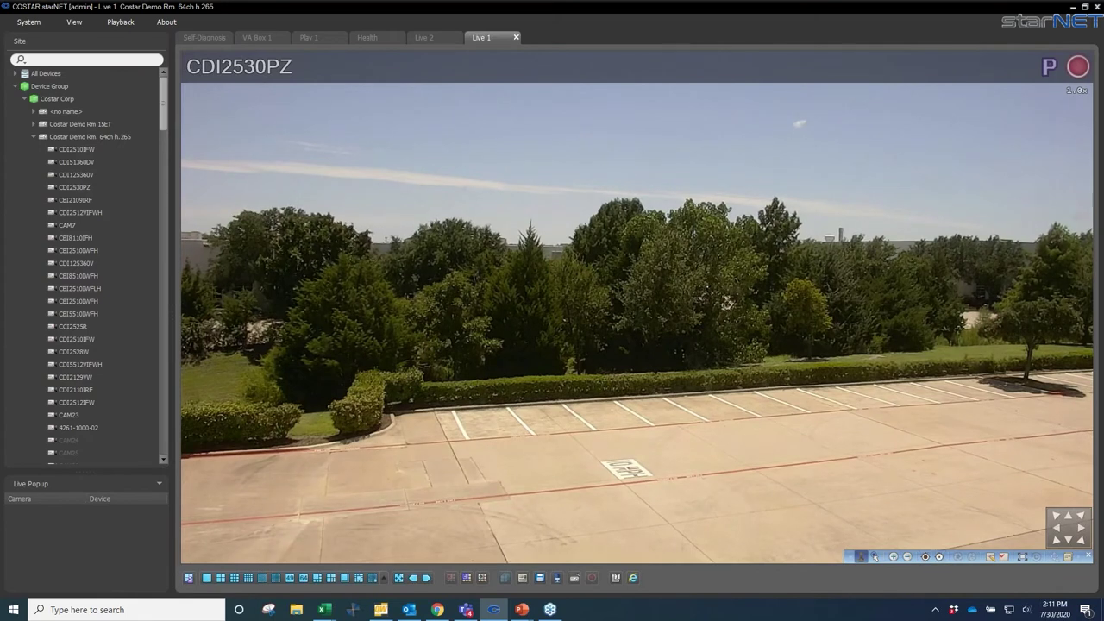
pyautogui.click(1057, 531)
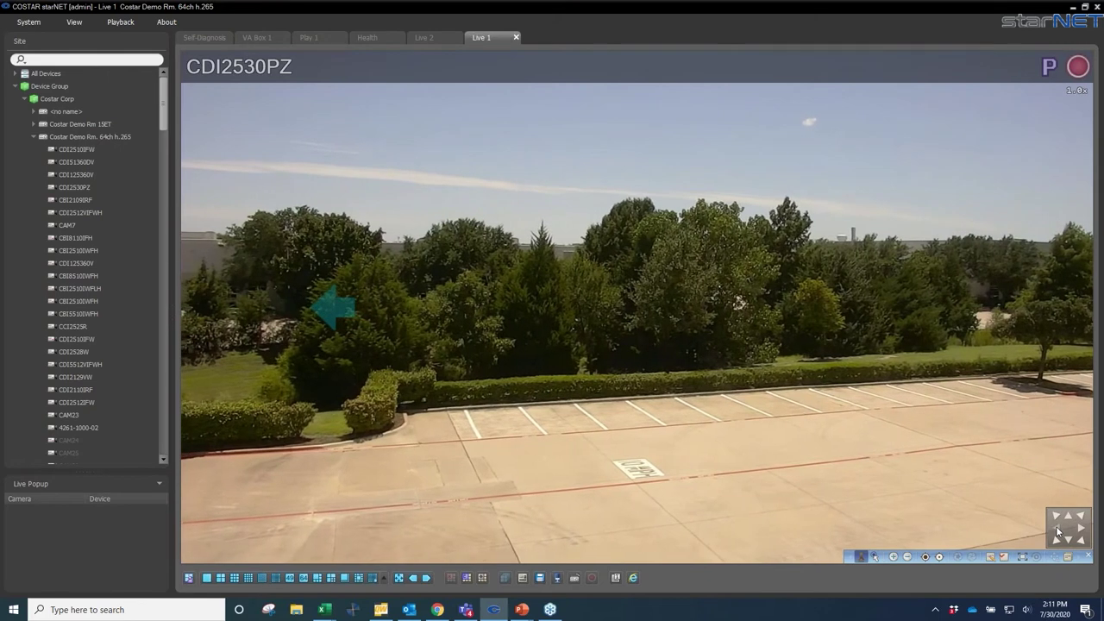
pyautogui.click(1059, 516)
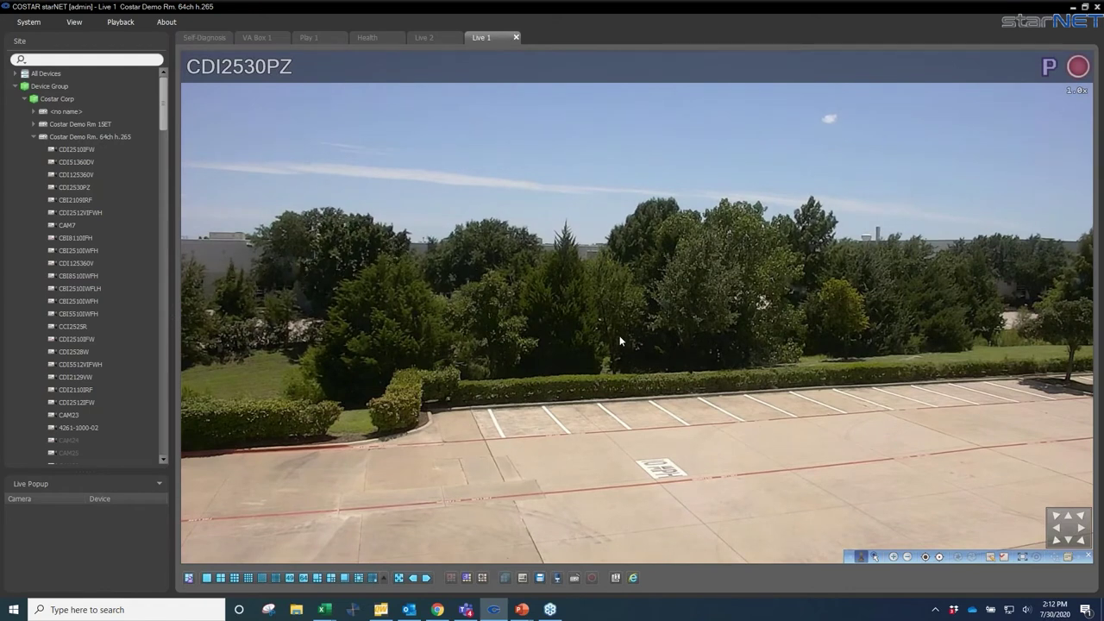
pyautogui.moveTo(620, 336); pyautogui.dragTo(683, 332)
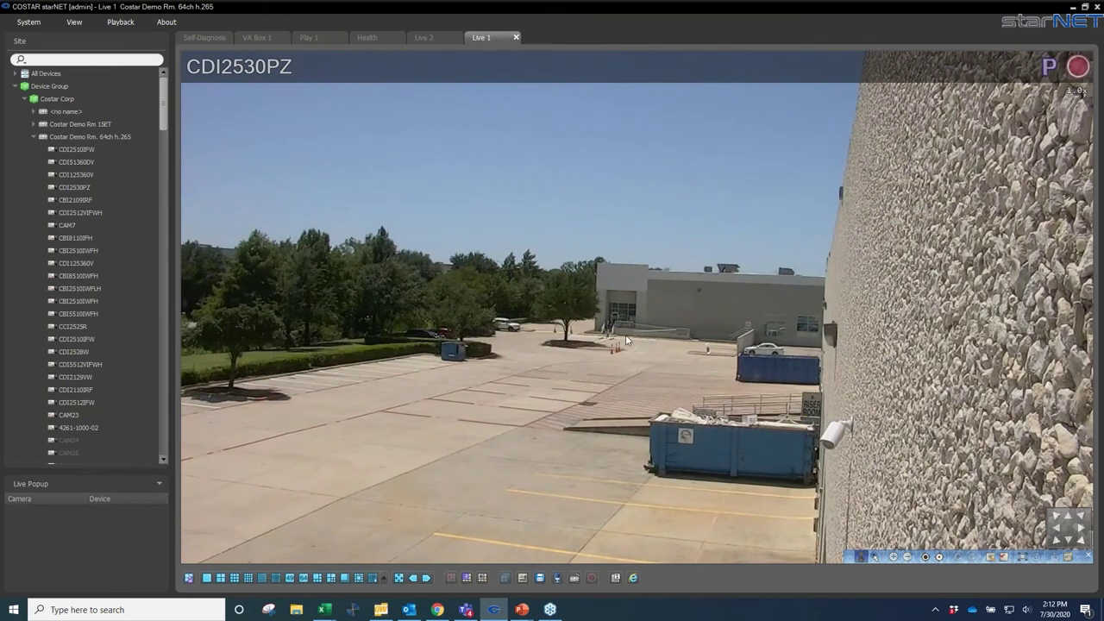
pyautogui.moveTo(633, 317); pyautogui.dragTo(696, 307)
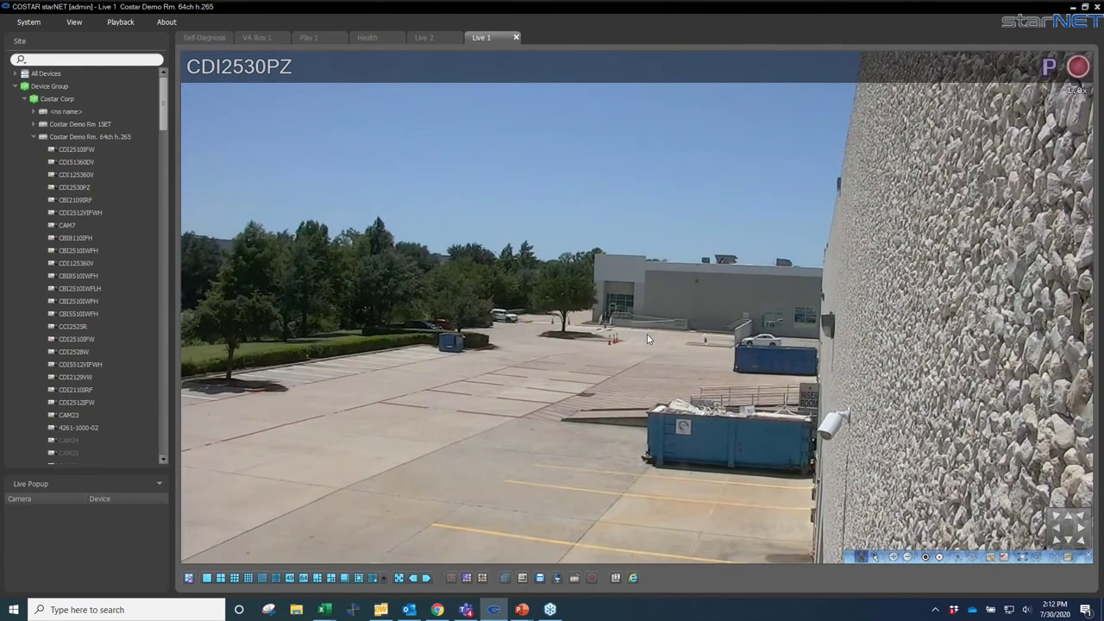
# - Zoom the CDI2530PZ camera in to 15.8x on the entrance marked 175, re-aiming it to keep the doorway in frame
pyautogui.scroll(2, 646, 335)
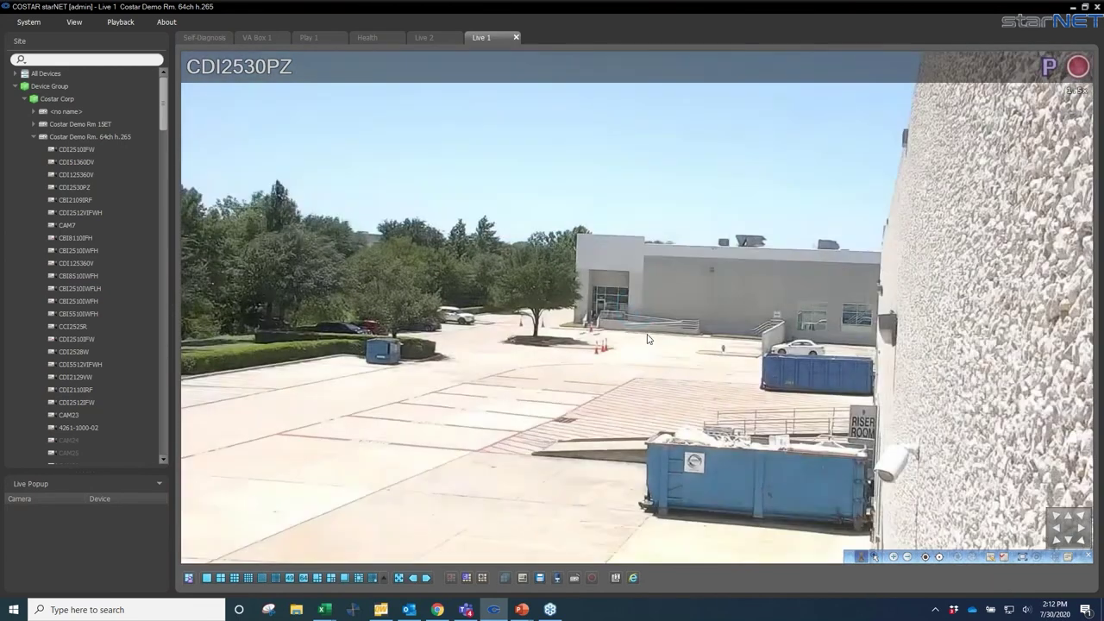
pyautogui.scroll(2, 636, 336)
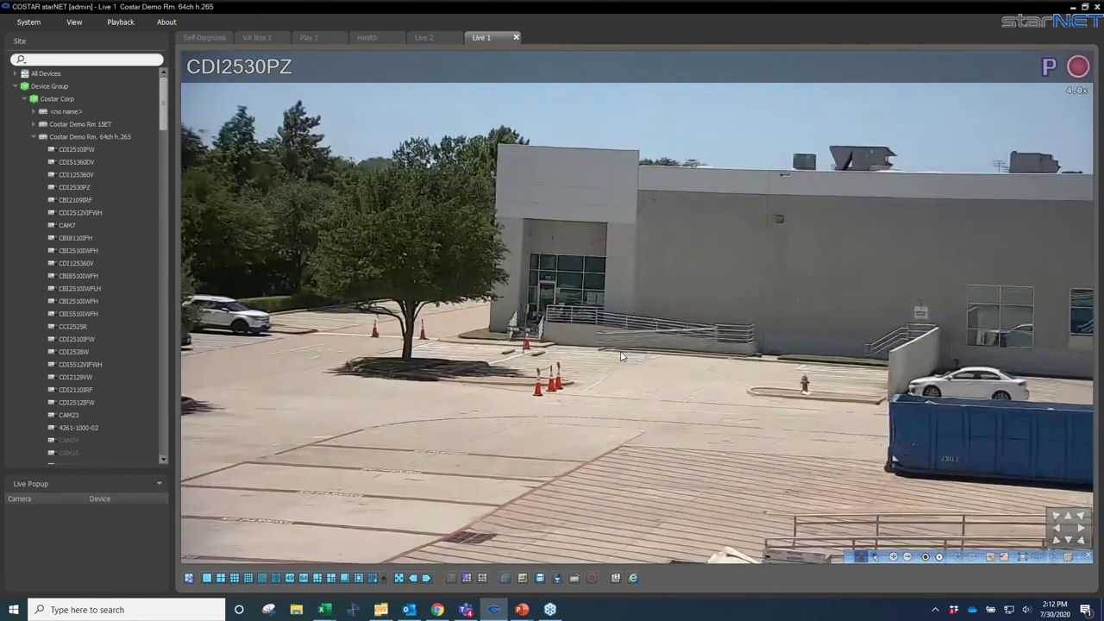
pyautogui.scroll(2, 552, 315)
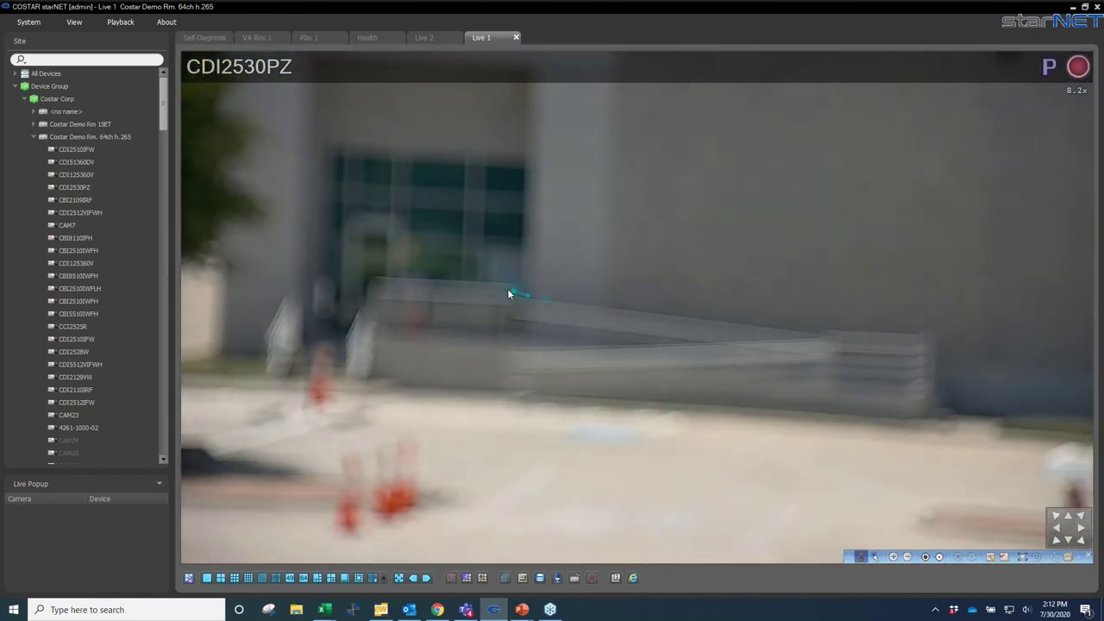
pyautogui.moveTo(498, 286); pyautogui.dragTo(467, 284)
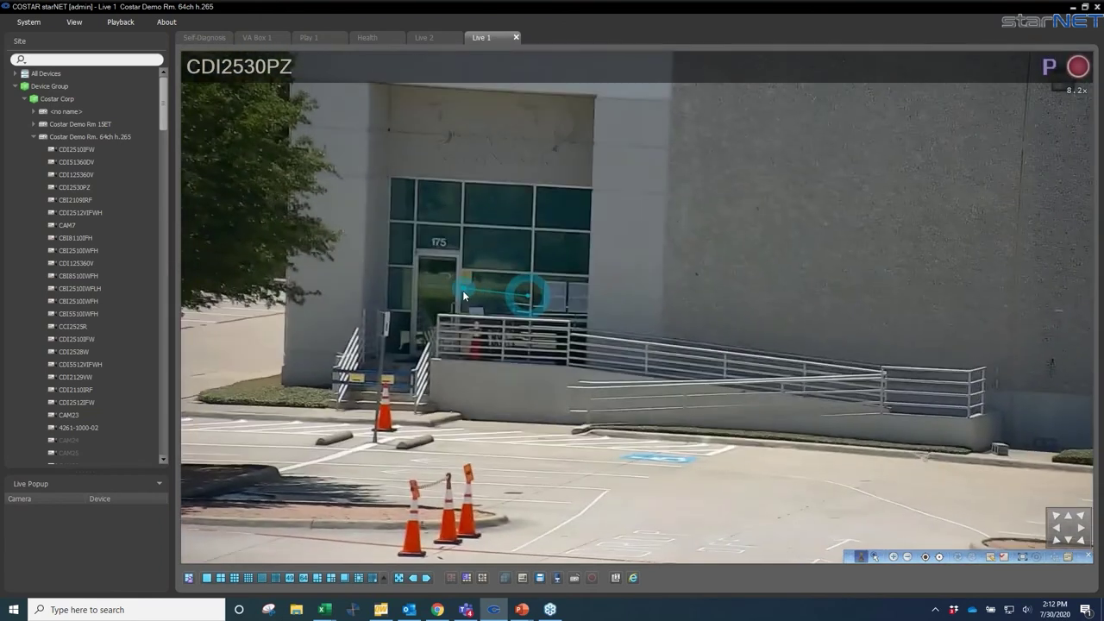
pyautogui.moveTo(462, 296); pyautogui.dragTo(557, 321)
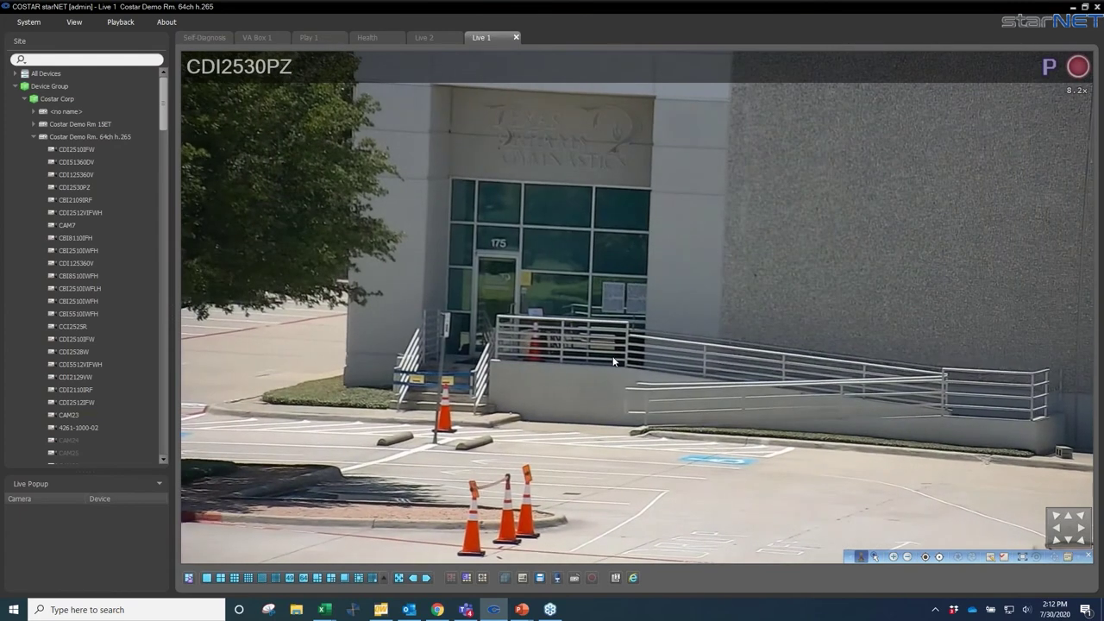
pyautogui.scroll(3, 573, 310)
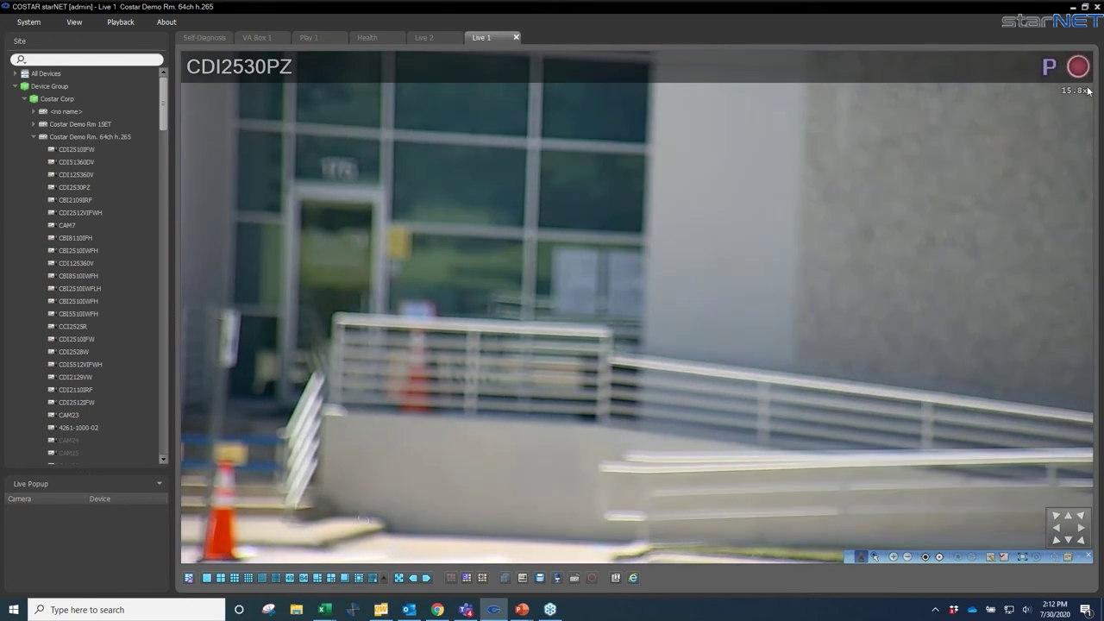
# - Zoom the CDI2530PZ camera back out to 1.4x and re-aim it toward the blue dumpsters beside the wall
pyautogui.scroll(-2, 487, 233)
pyautogui.scroll(-5, 487, 233)
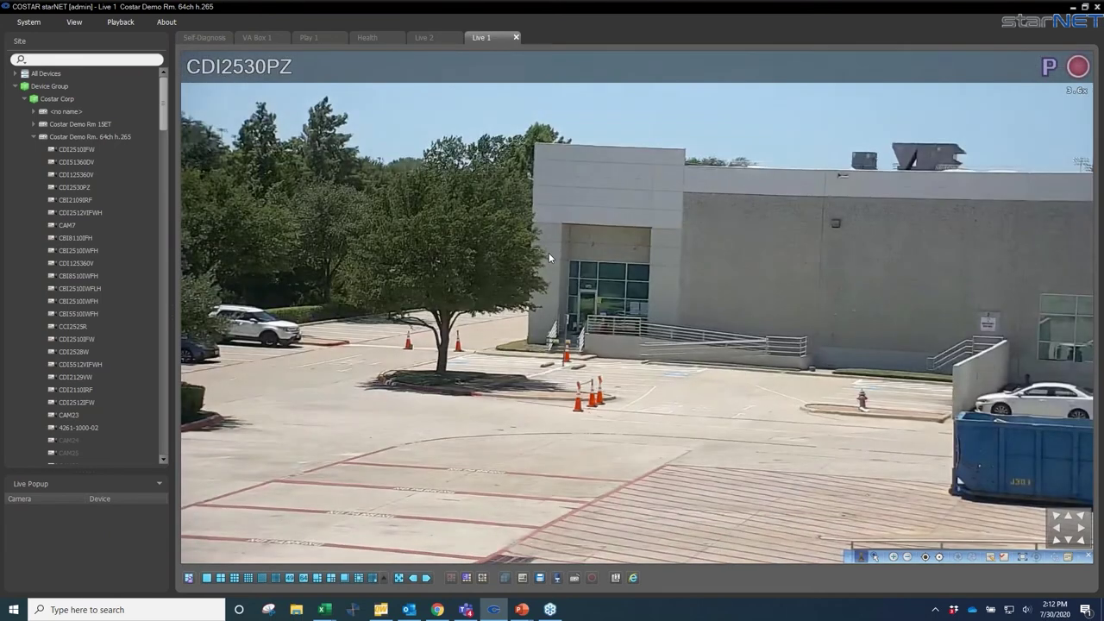
pyautogui.moveTo(548, 255); pyautogui.dragTo(638, 298)
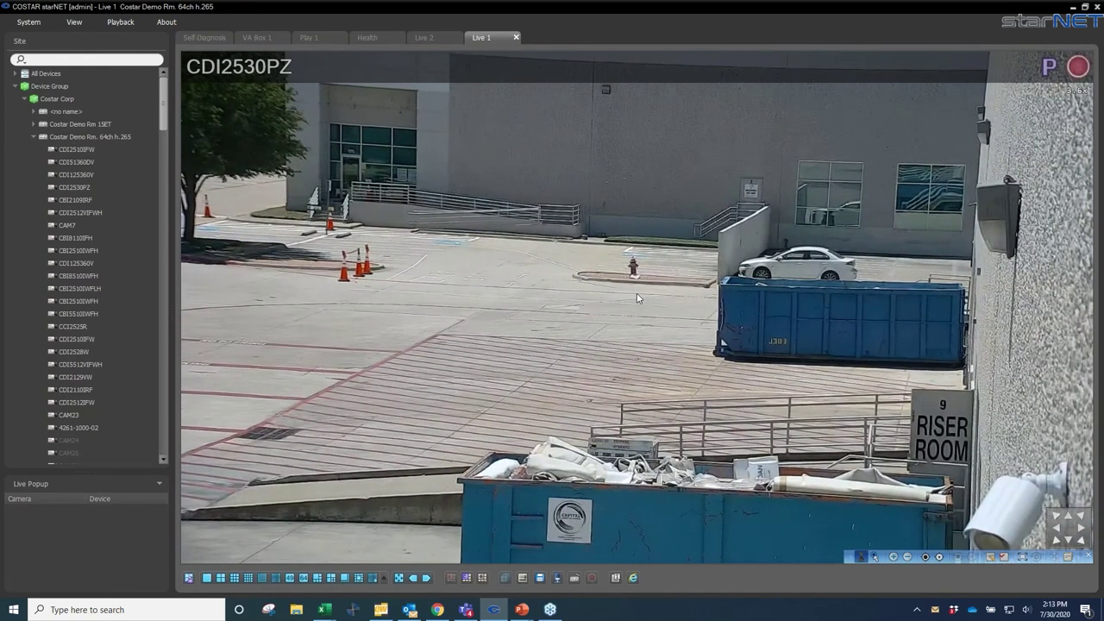
pyautogui.scroll(-3, 637, 297)
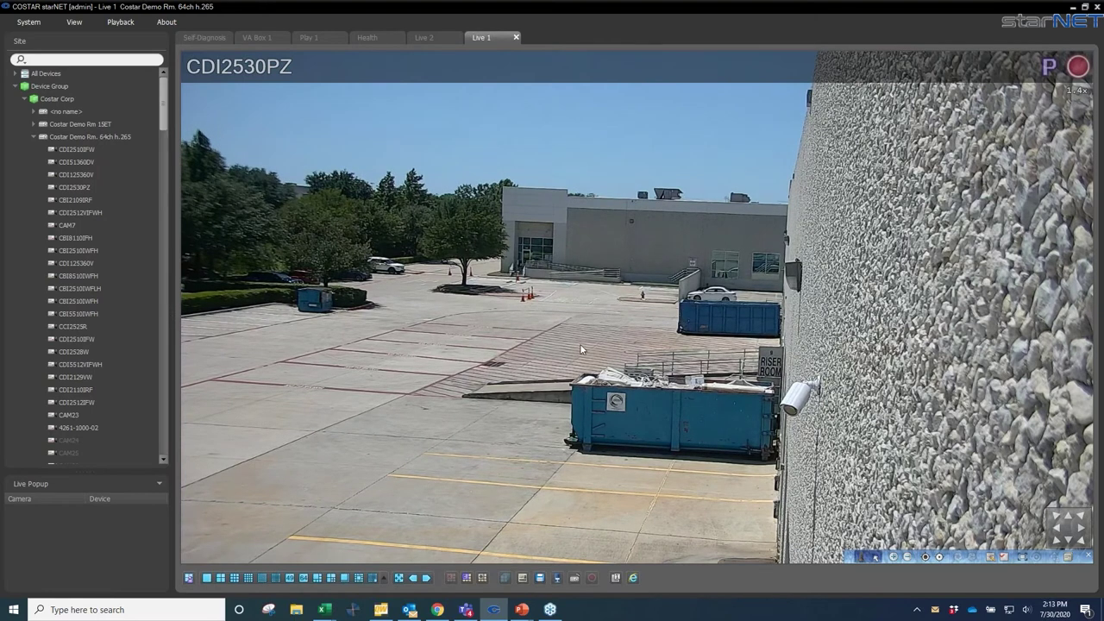
# - Pan the CDI2530PZ camera left and zoom in to 13.5x on the white SUV in the parking lot
pyautogui.moveTo(514, 308); pyautogui.dragTo(388, 272)
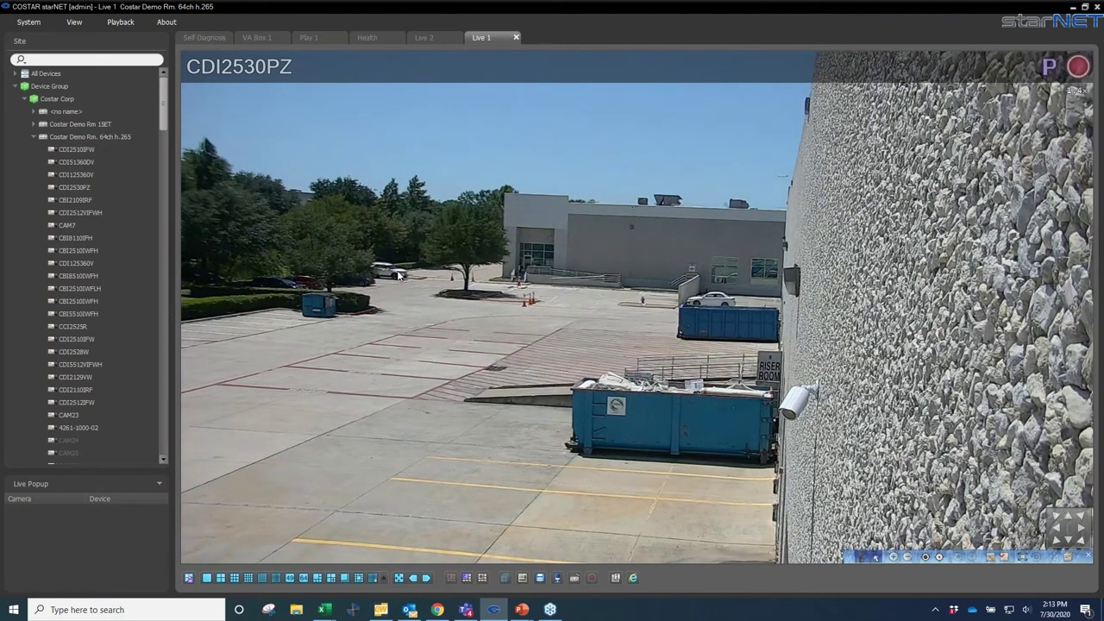
pyautogui.moveTo(636, 304); pyautogui.dragTo(389, 276)
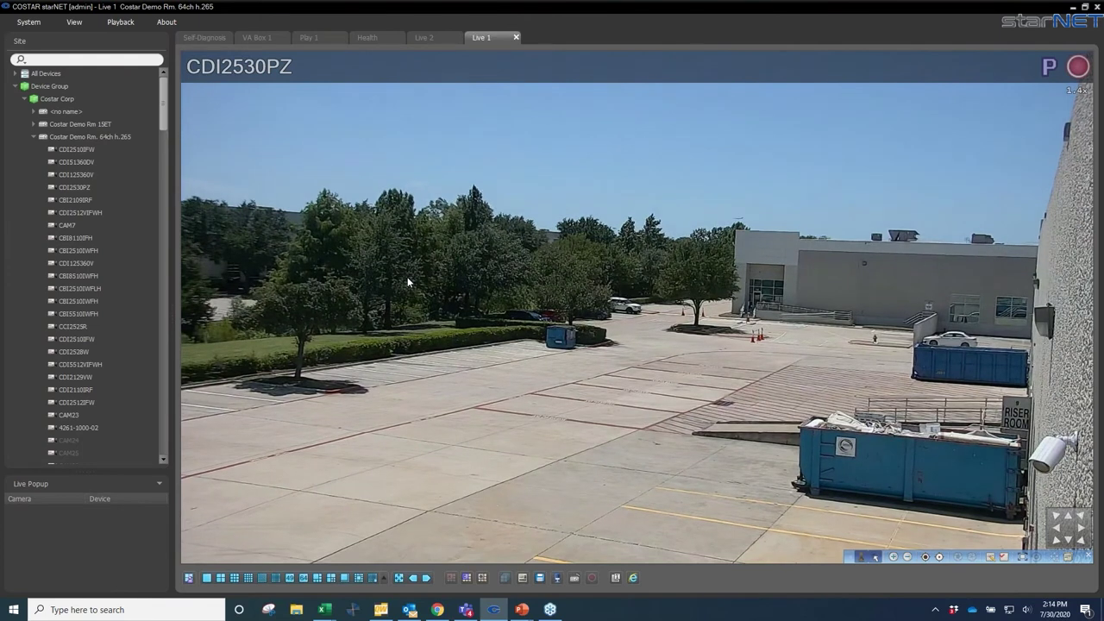
pyautogui.scroll(3, 405, 281)
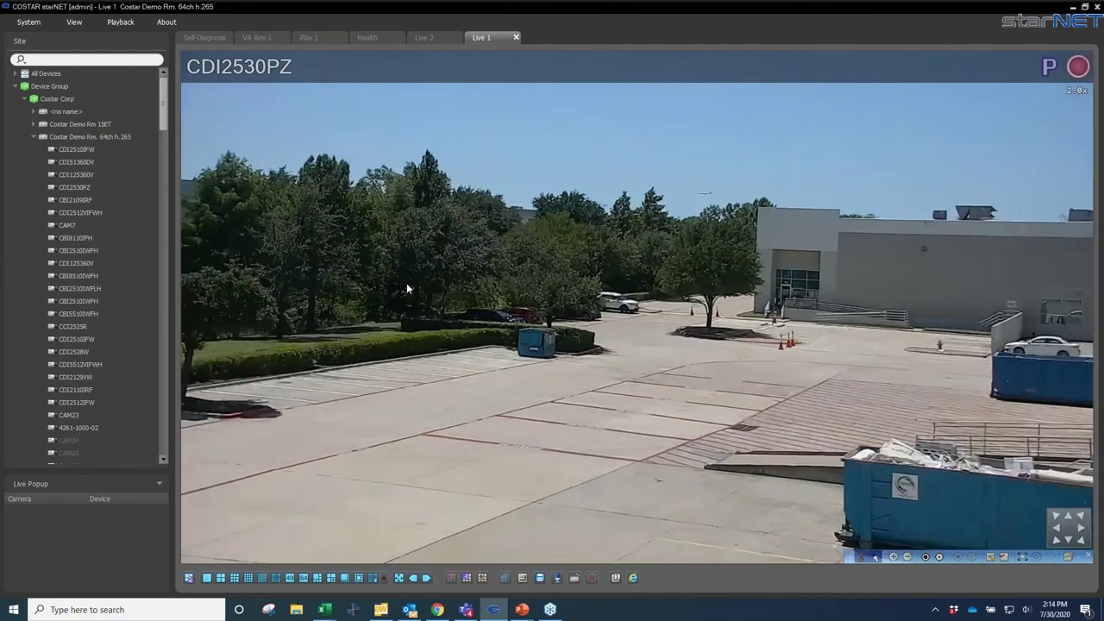
pyautogui.scroll(5, 406, 282)
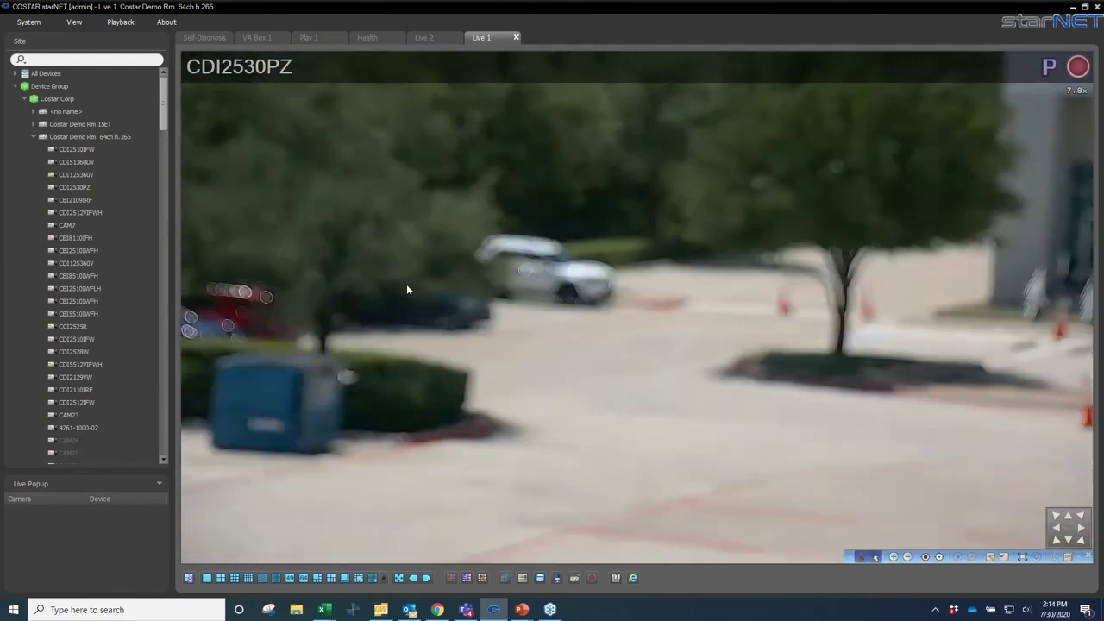
pyautogui.scroll(2, 406, 284)
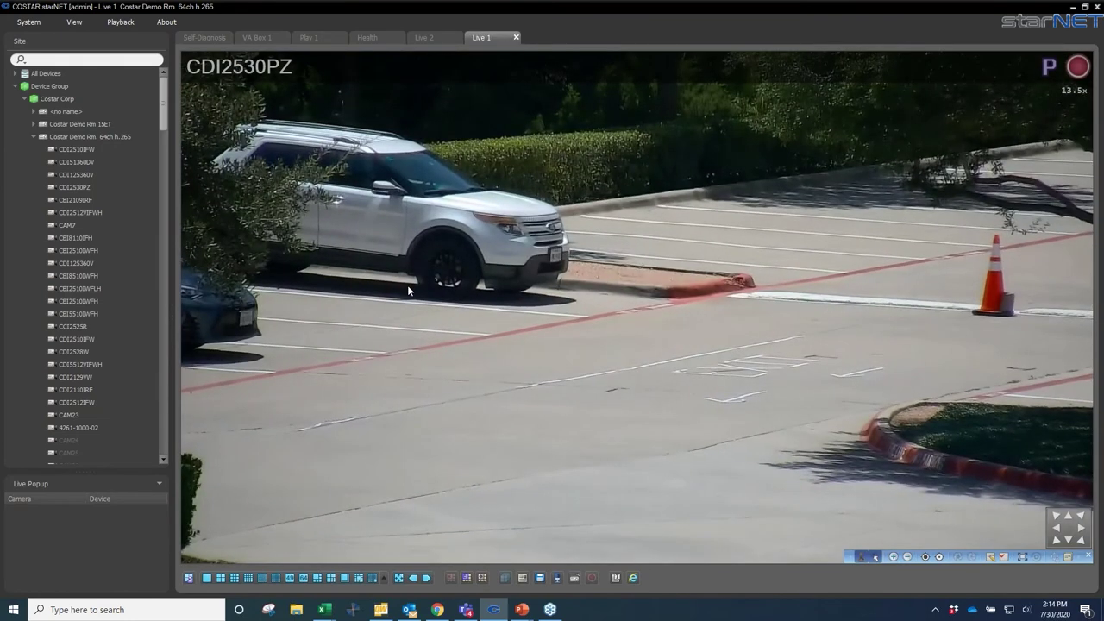
# - Center the CDI2530PZ camera on the white SUV, zoom in to 30x, and re-aim it toward the front license plate
pyautogui.moveTo(636, 307); pyautogui.dragTo(436, 304)
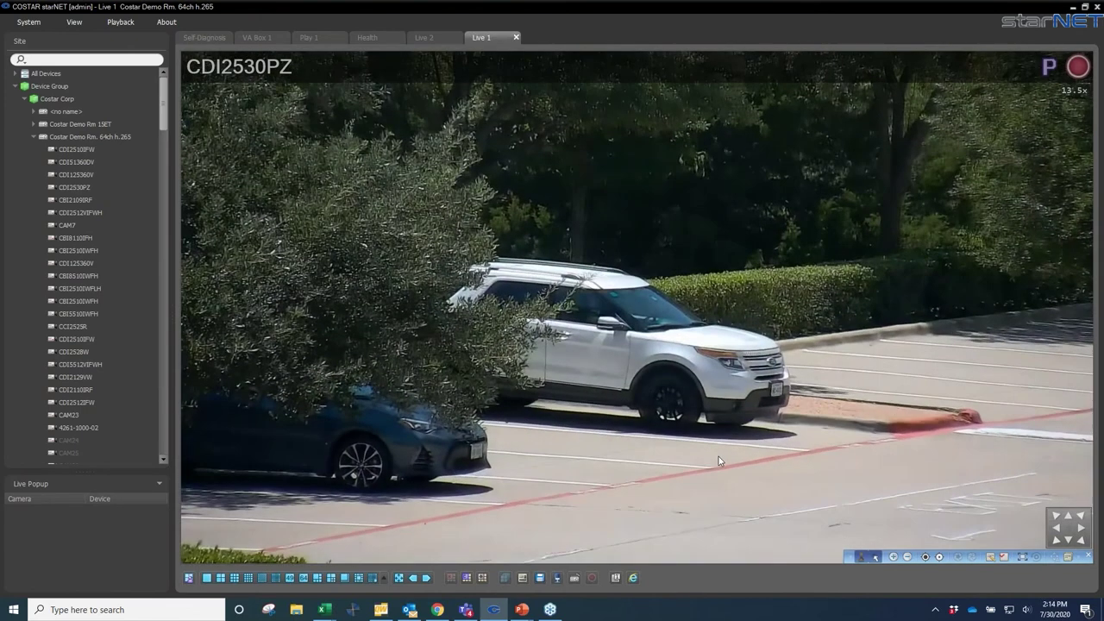
pyautogui.scroll(3, 718, 461)
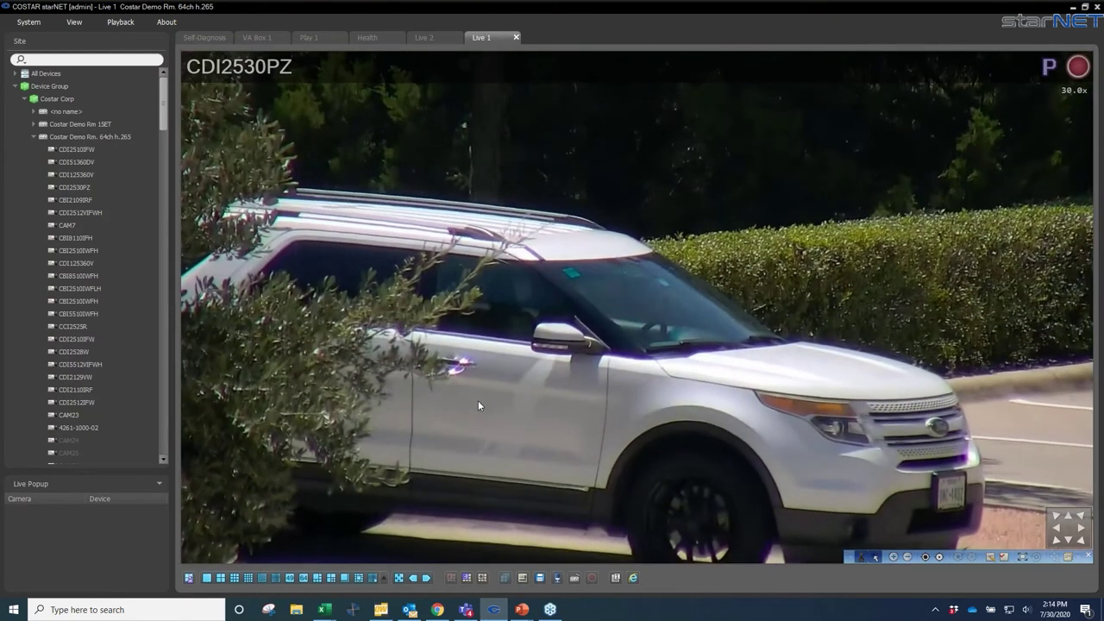
pyautogui.moveTo(636, 307); pyautogui.dragTo(949, 495)
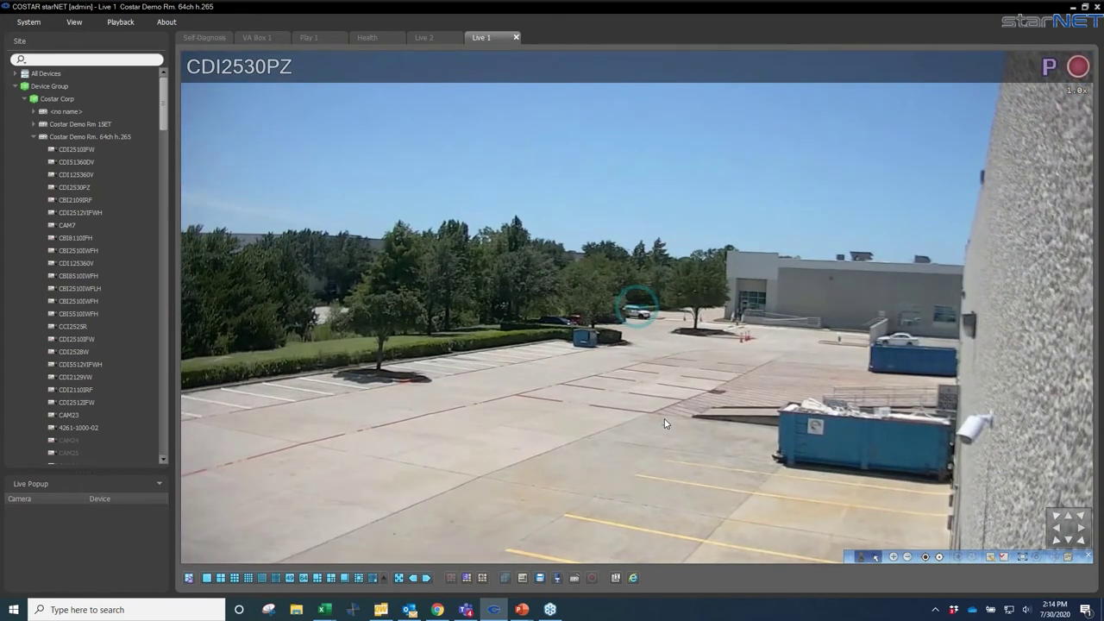
# - Pan the CDI2530PZ camera across the parking lot toward the stone wall and zoom in to 10x on the windows beside door 2
pyautogui.scroll(2, 663, 423)
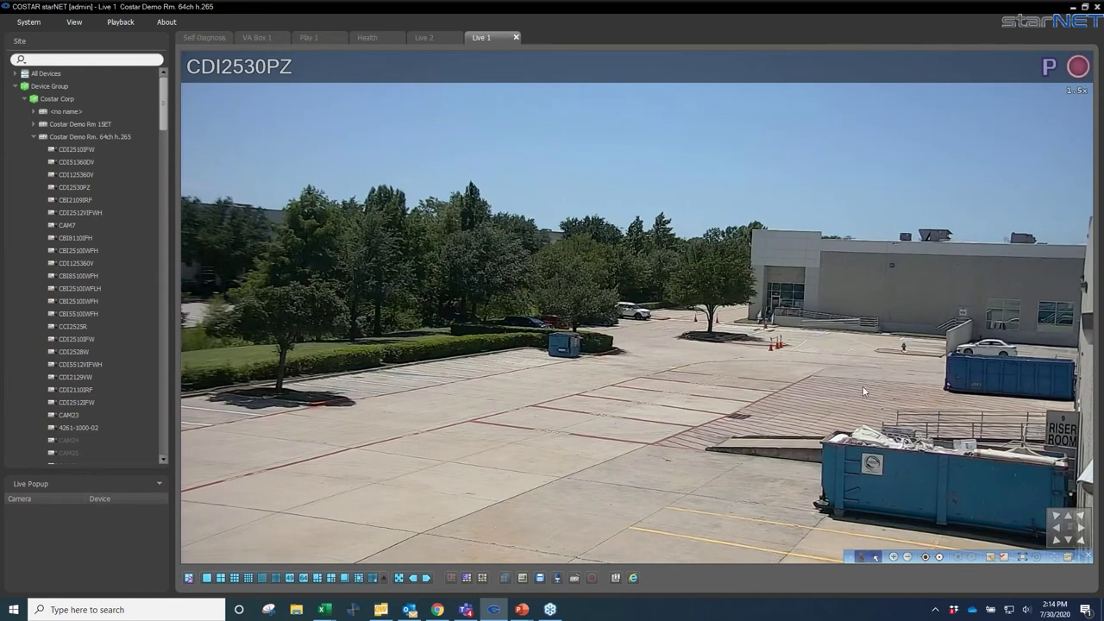
pyautogui.moveTo(796, 385); pyautogui.dragTo(568, 346)
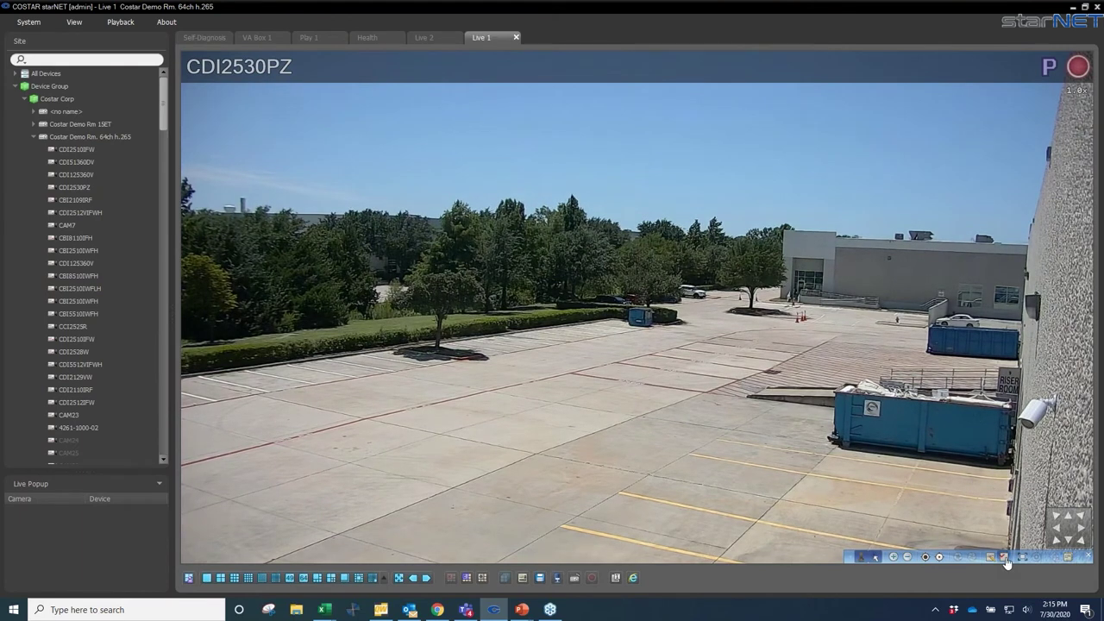
pyautogui.click(952, 289)
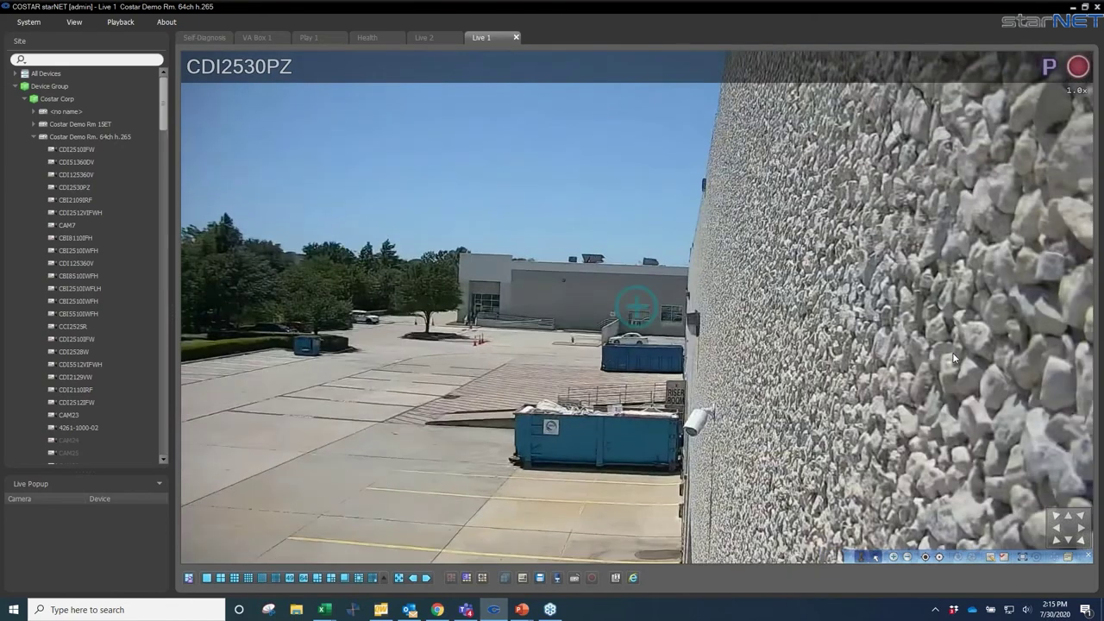
pyautogui.scroll(5, 952, 352)
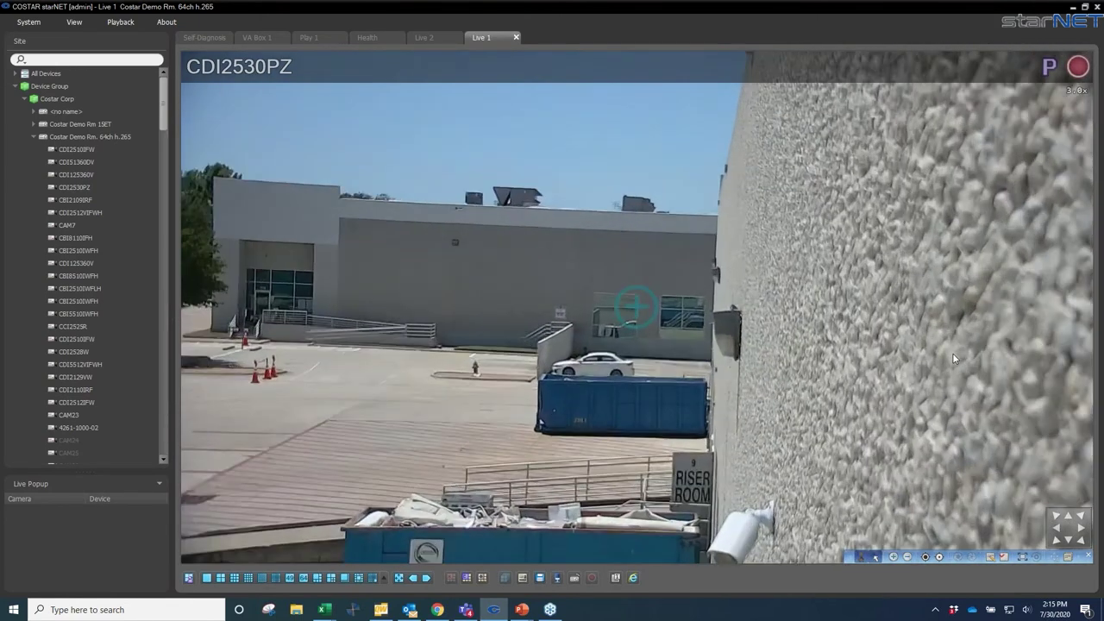
pyautogui.scroll(5, 952, 353)
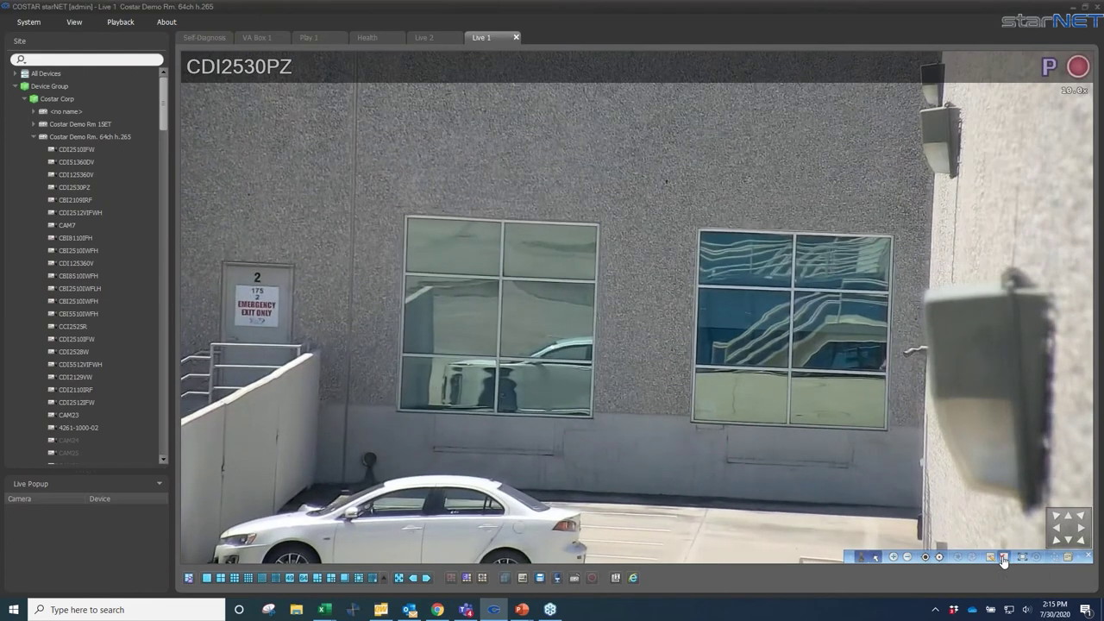
# - Recall the home preset of the CDI2530PZ camera
pyautogui.click(1003, 559)
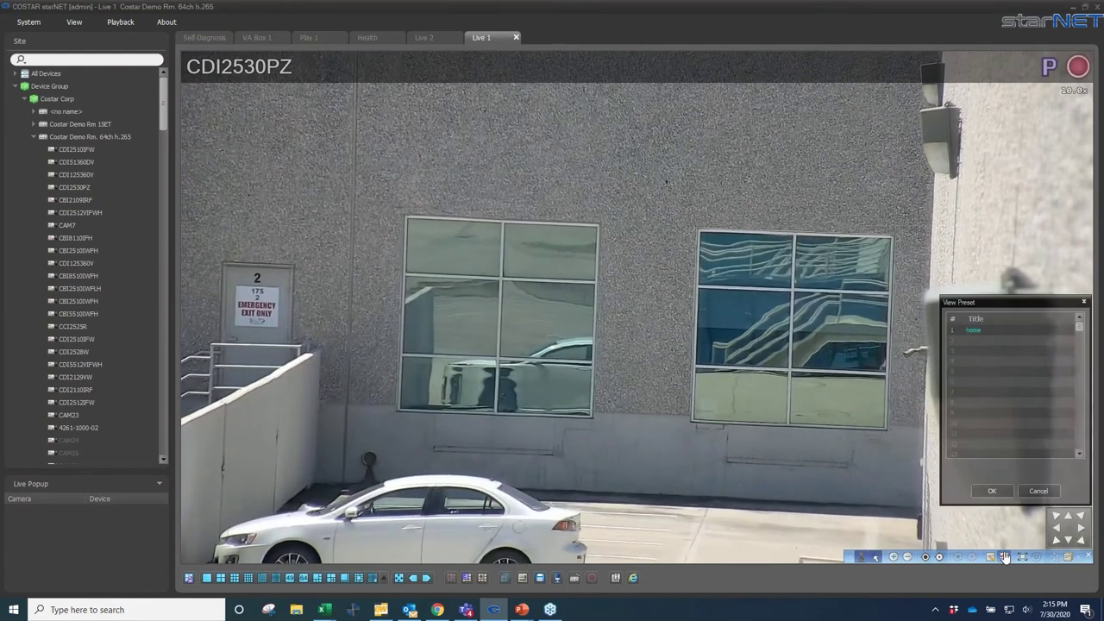
pyautogui.click(978, 329)
pyautogui.click(992, 491)
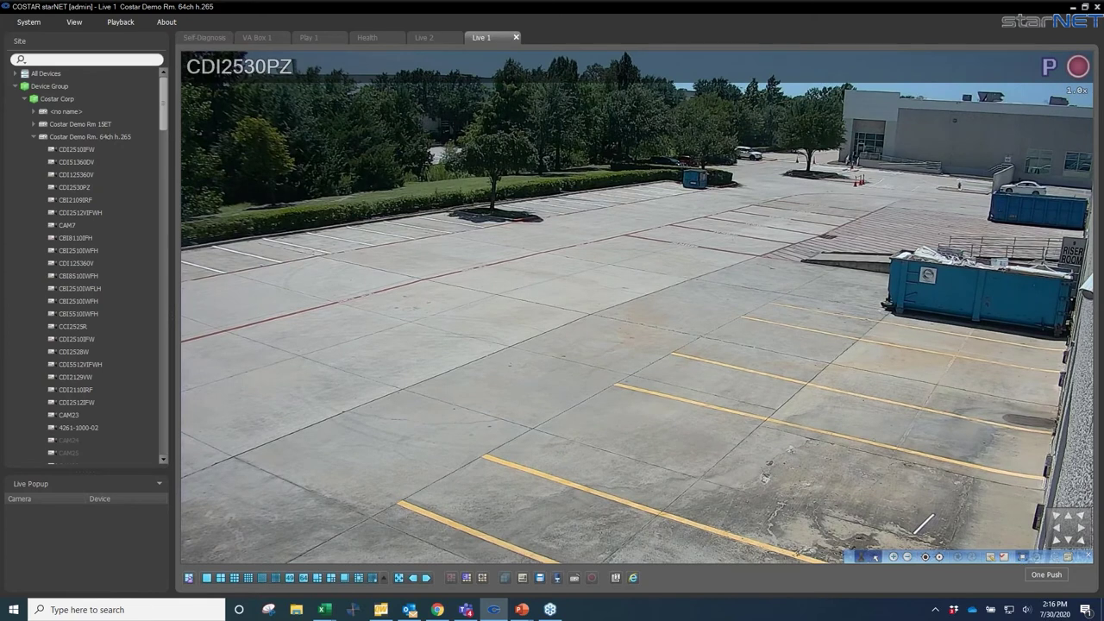
# - Shift the CDI2530PZ camera's focus out of sharpness at 1.0x zoom and bring it back with the opposite focus control
pyautogui.click(939, 557)
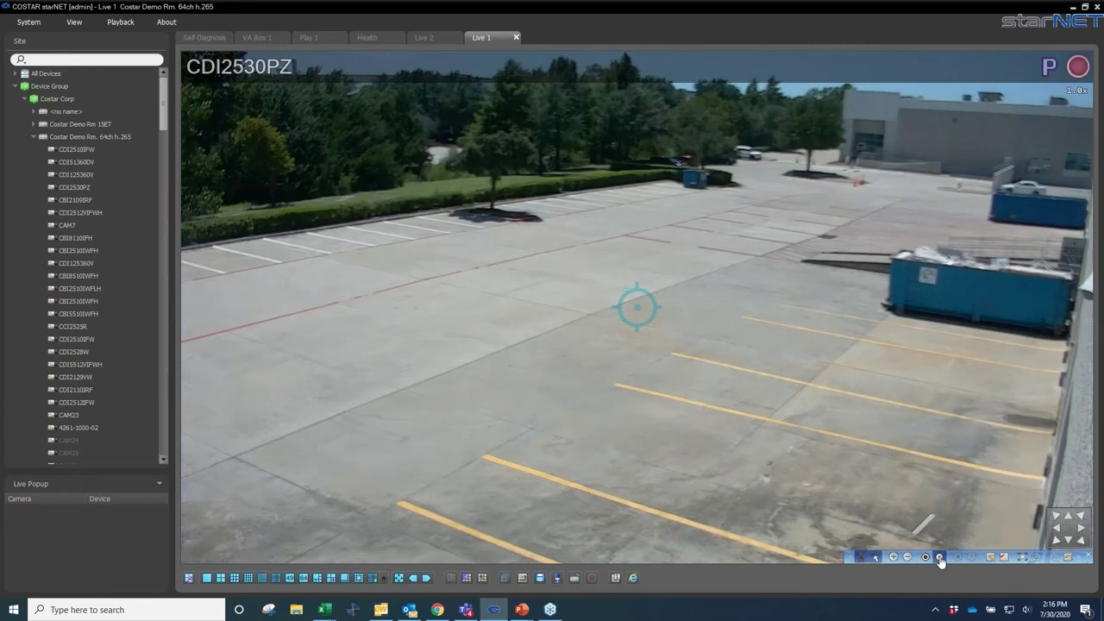
pyautogui.click(926, 558)
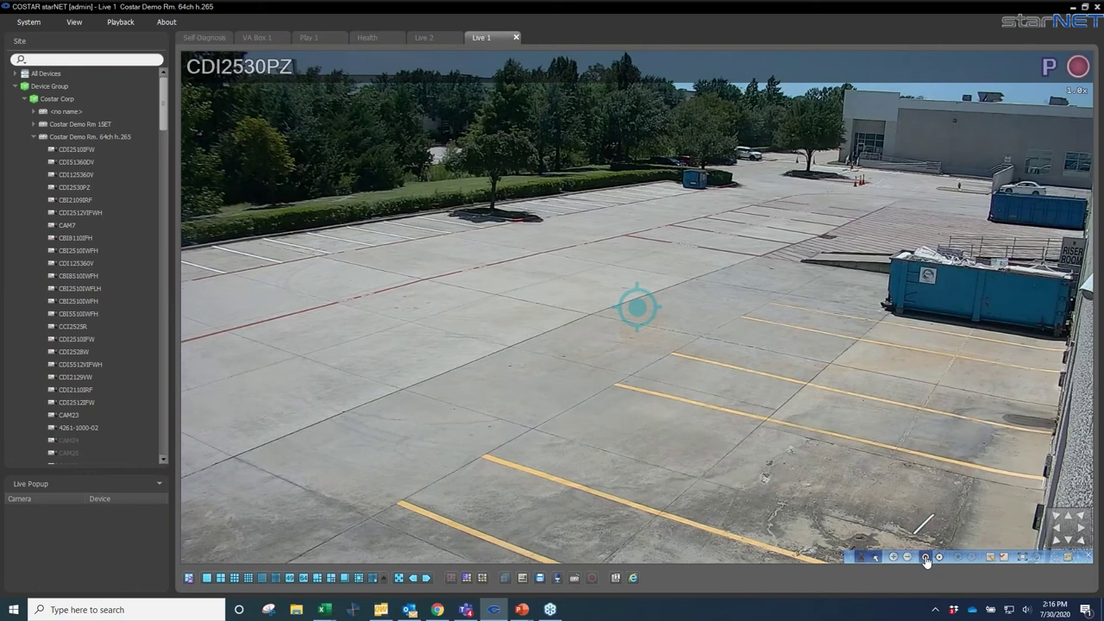
# - Zoom the CDI2530PZ camera in to 6.5x on the blue dumpster beside the hedge, re-aiming it to center the dumpster
pyautogui.scroll(3, 821, 303)
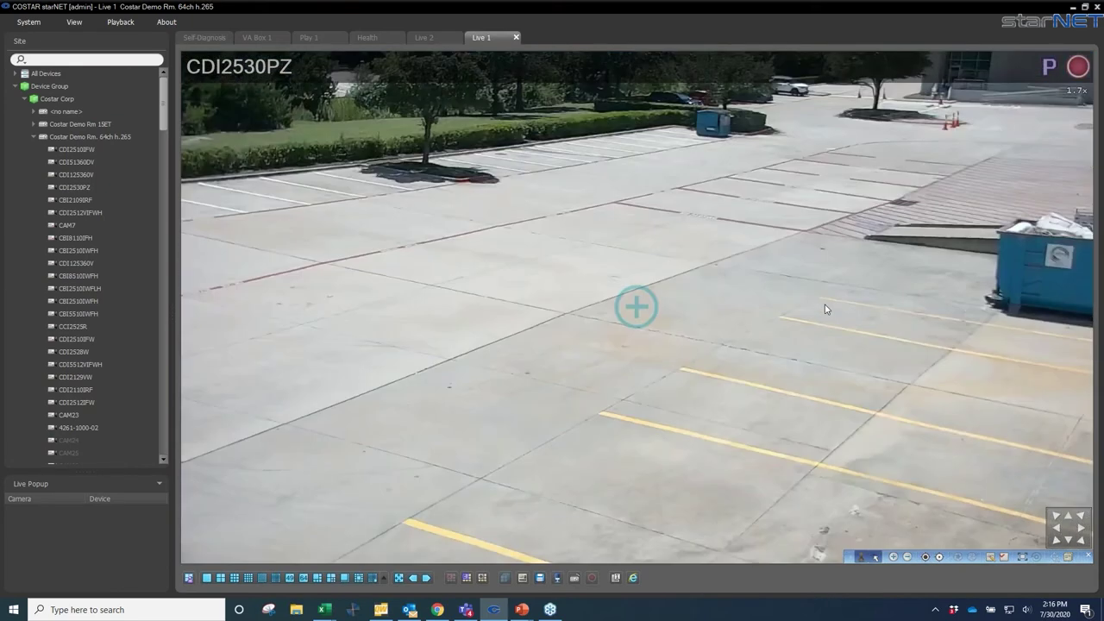
pyautogui.moveTo(825, 309); pyautogui.dragTo(733, 60)
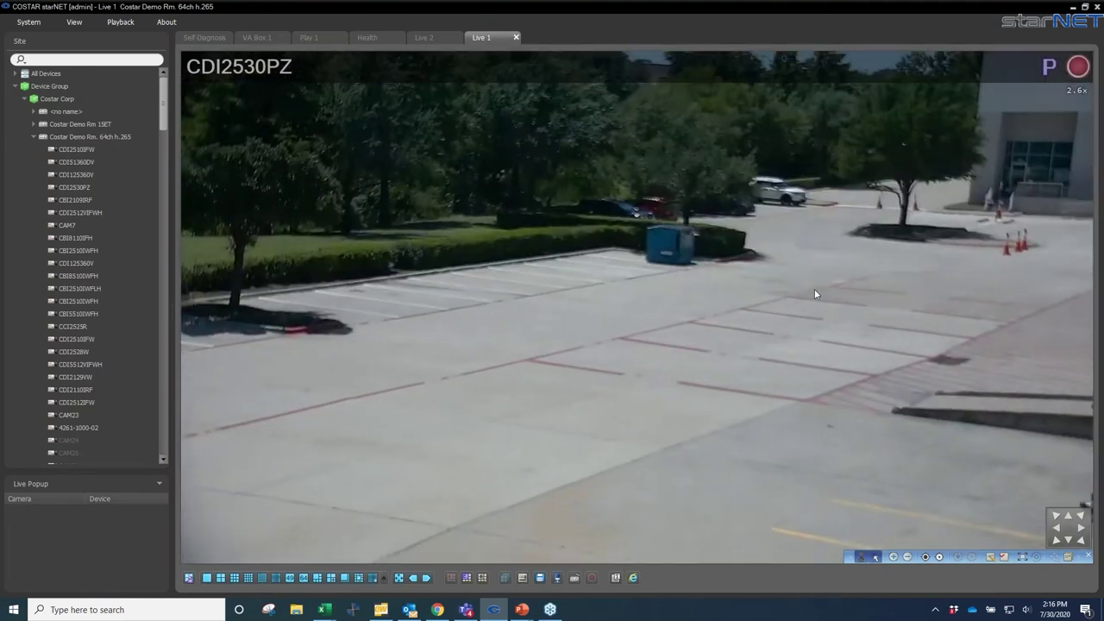
pyautogui.scroll(5, 639, 265)
pyautogui.moveTo(638, 264); pyautogui.dragTo(691, 134)
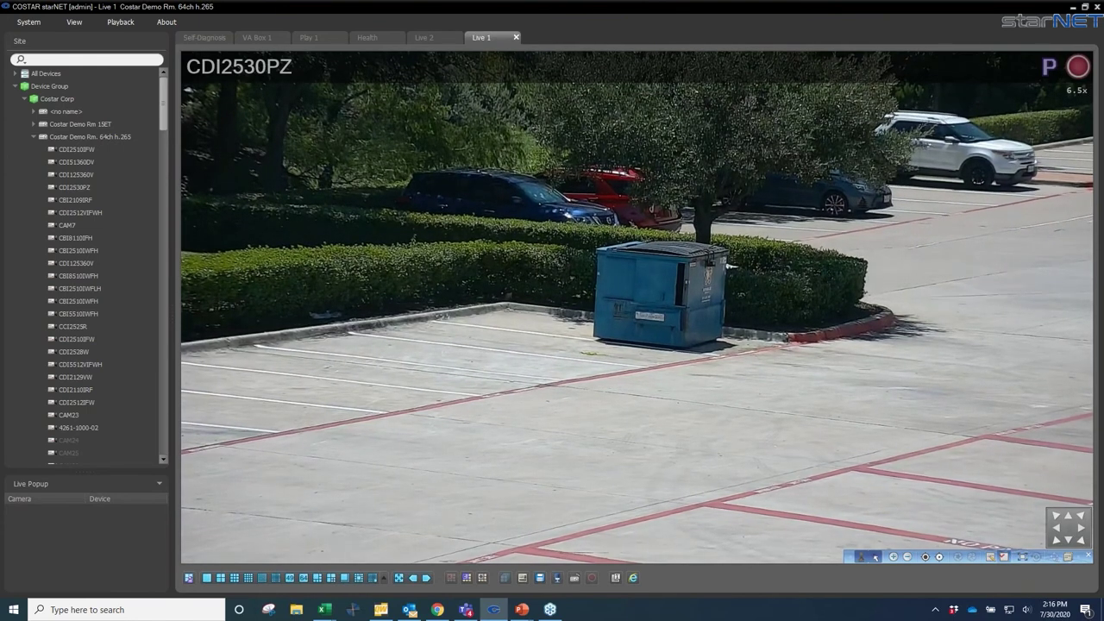
# - Shift the CDI2530PZ camera's focus at 6.5x, zoom out to 2.5x, and adjust the focus in both directions
pyautogui.click(939, 557)
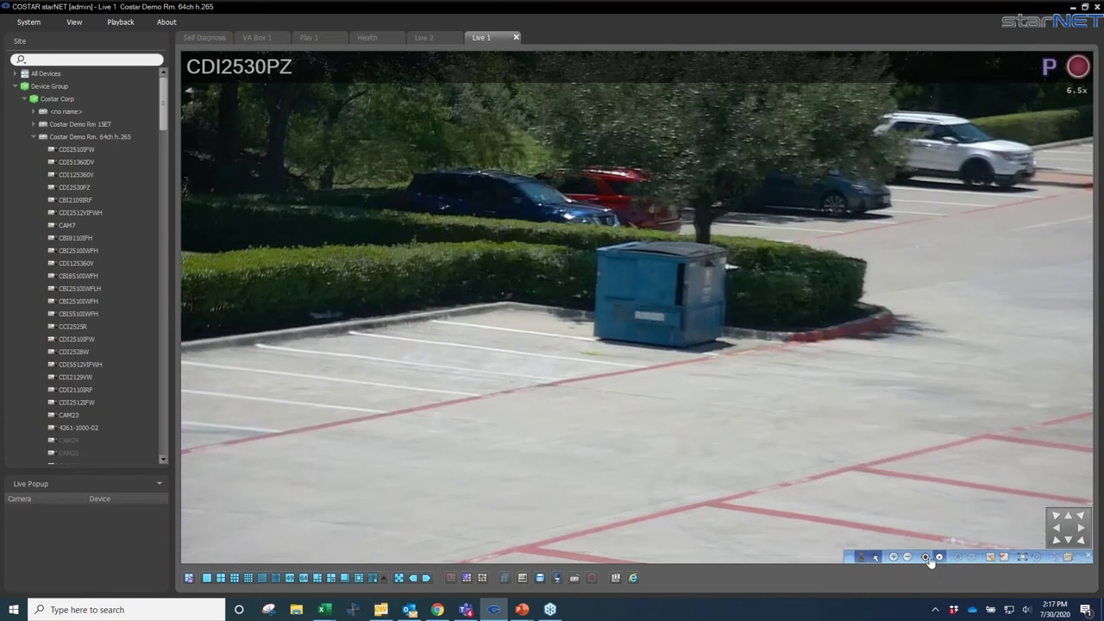
pyautogui.click(901, 558)
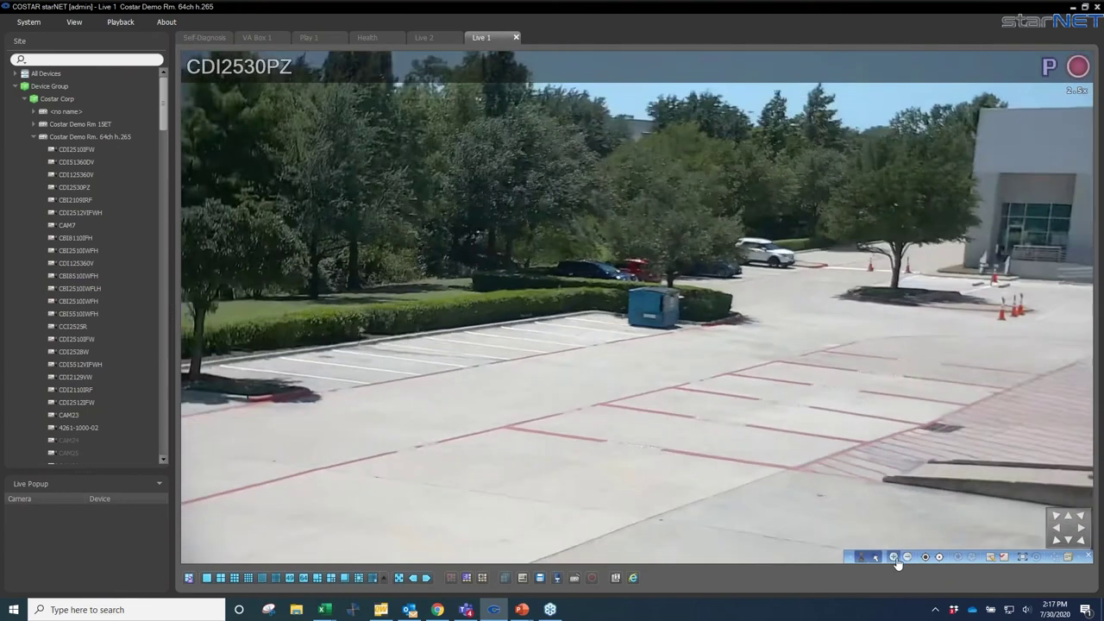
pyautogui.click(924, 557)
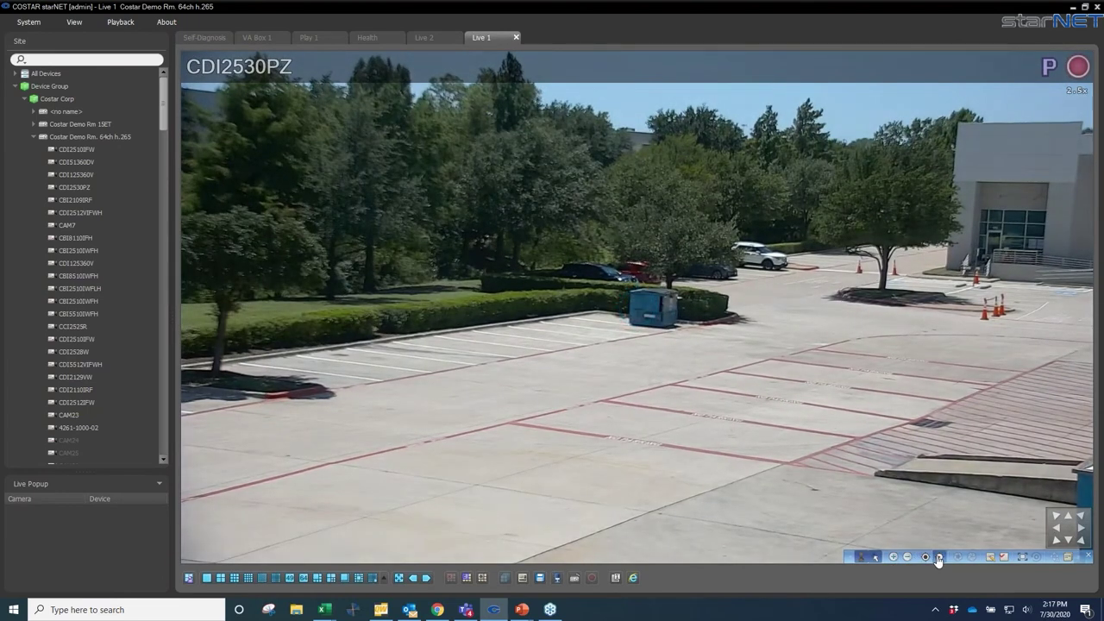
pyautogui.click(938, 557)
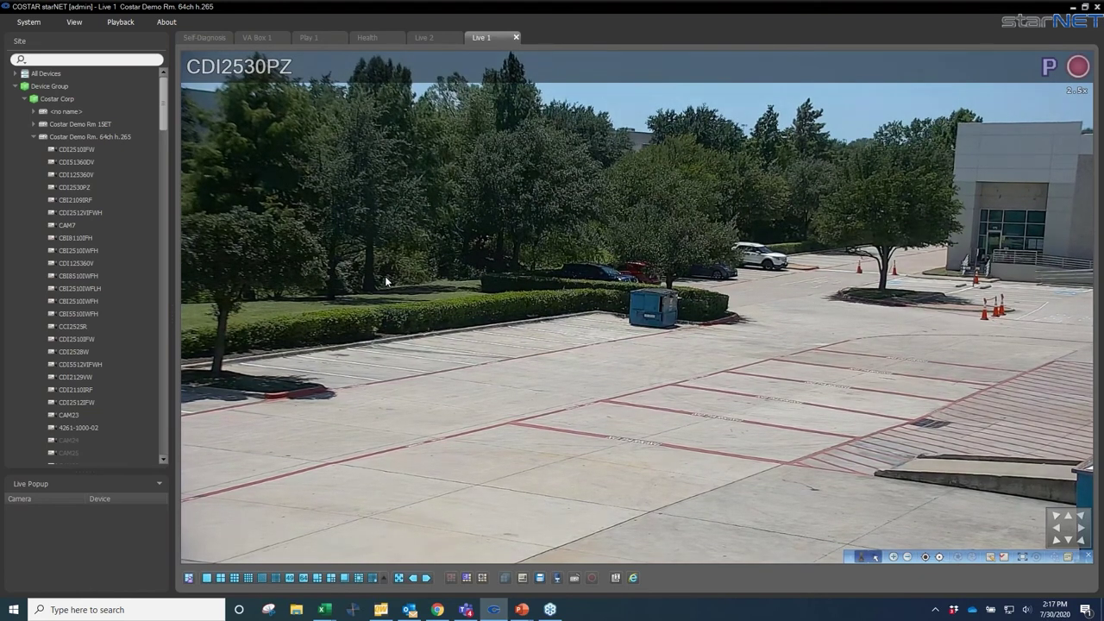
# - Enlarge the CDI125360V fisheye camera in place of CDI2530PZ and turn on its ePTZ mode
pyautogui.doubleClick(340, 233)
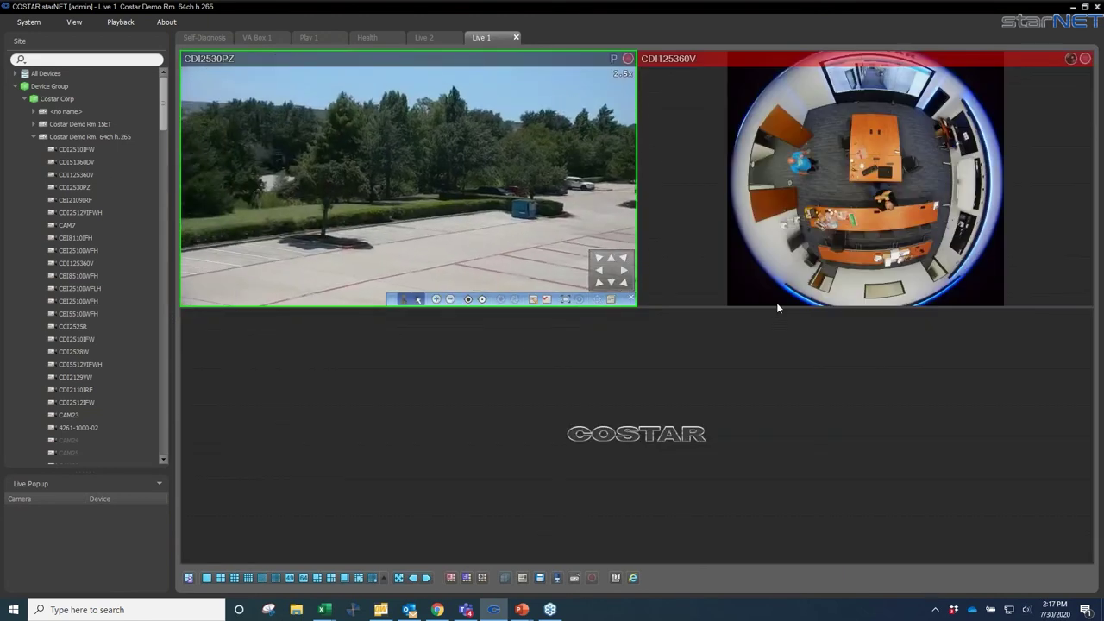
pyautogui.doubleClick(866, 293)
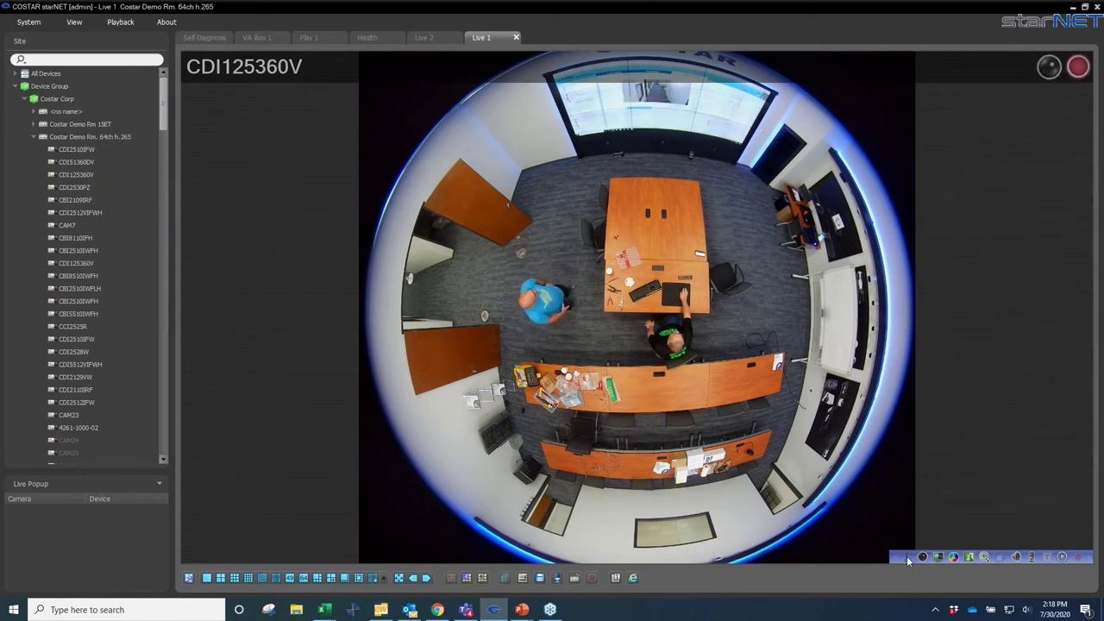
pyautogui.click(922, 558)
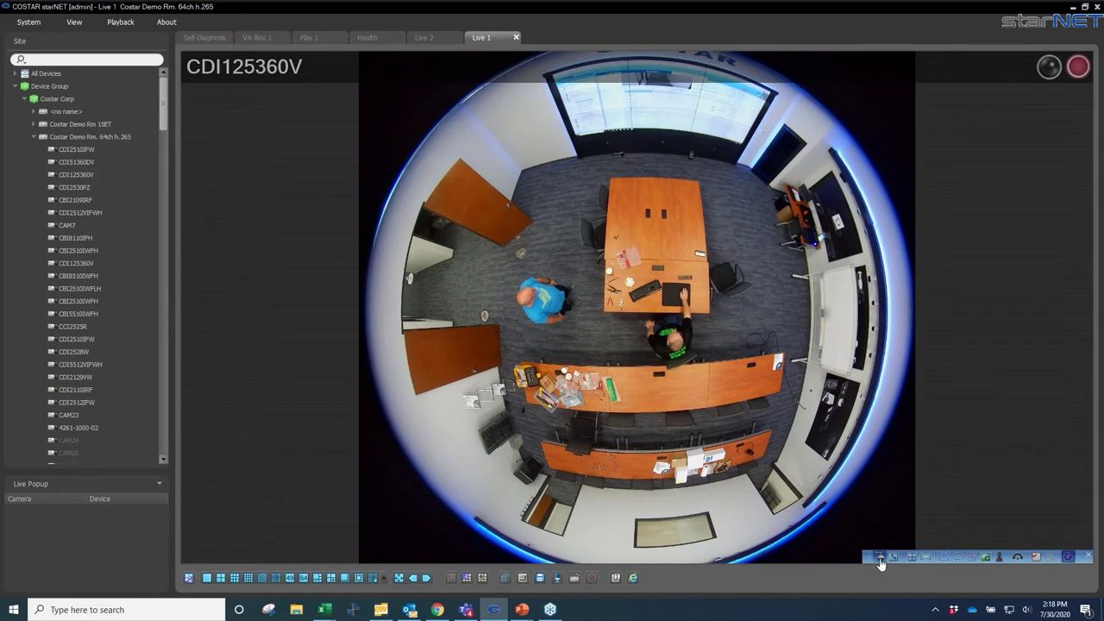
pyautogui.click(764, 450)
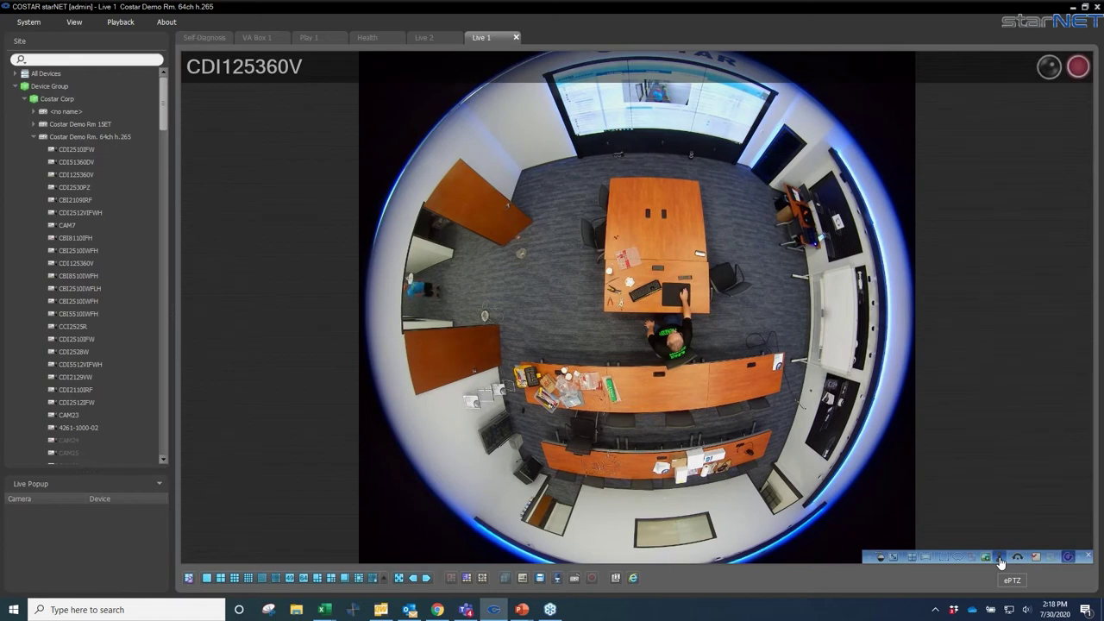
pyautogui.click(999, 560)
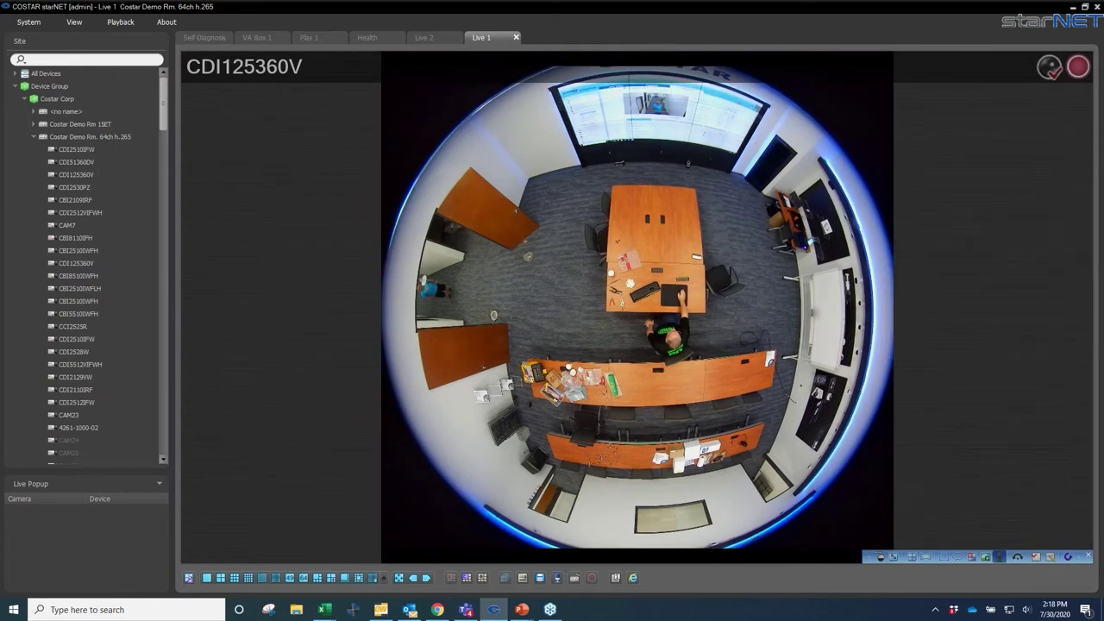
# - Digitally zoom the CDI125360V view in on the person at the desk, and pan and zoom in on the papers on the back table
pyautogui.scroll(3, 709, 375)
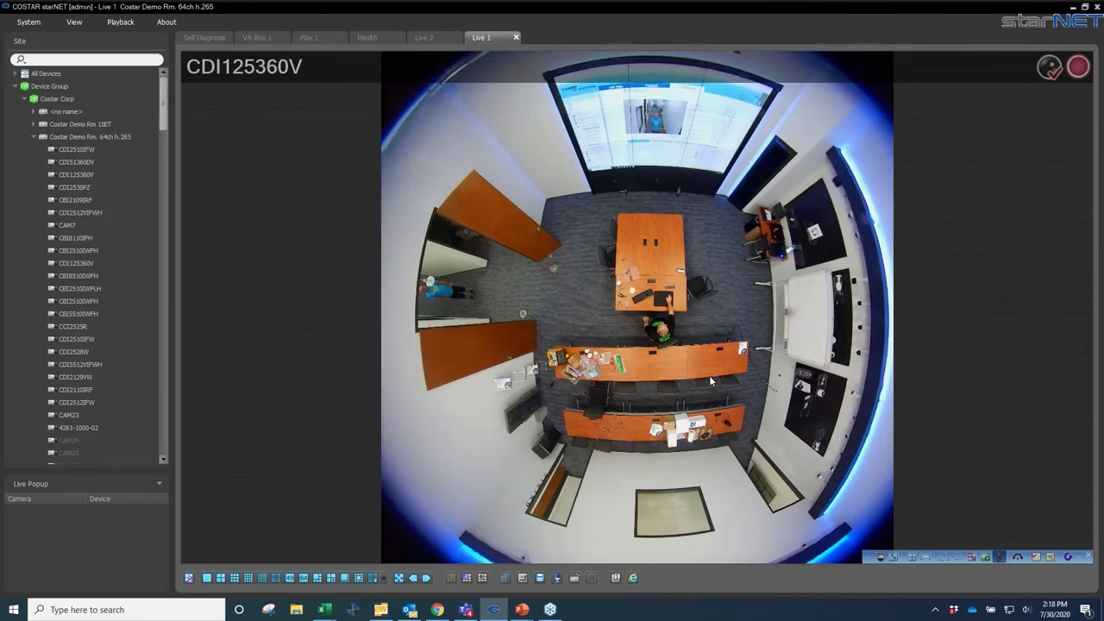
pyautogui.scroll(5, 709, 375)
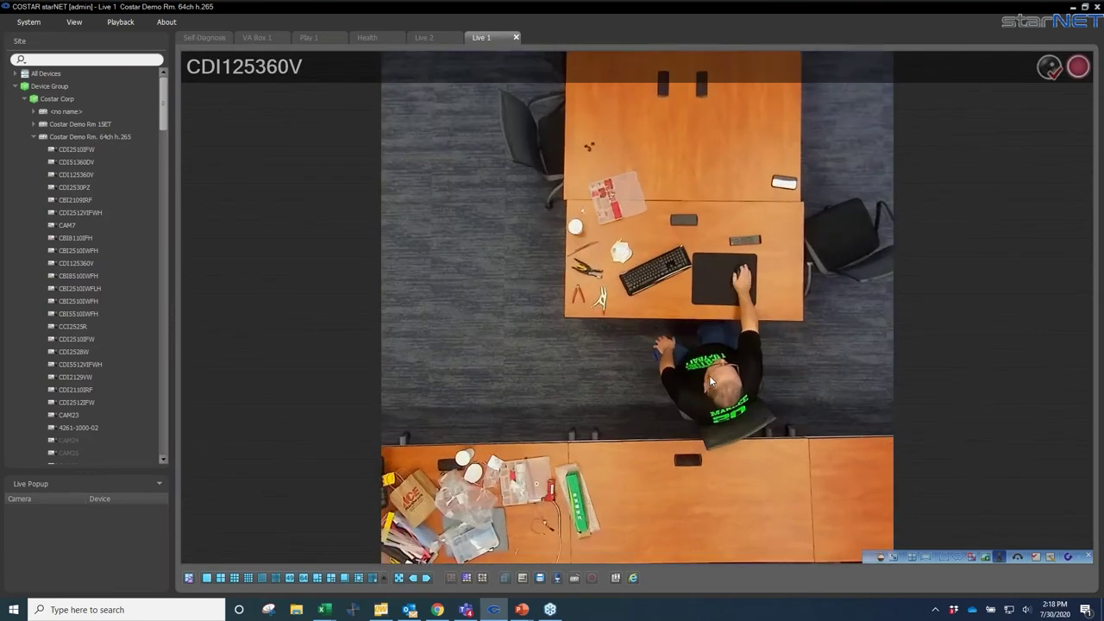
pyautogui.moveTo(692, 293); pyautogui.dragTo(820, 323)
pyautogui.scroll(5, 738, 330)
pyautogui.scroll(2, 736, 331)
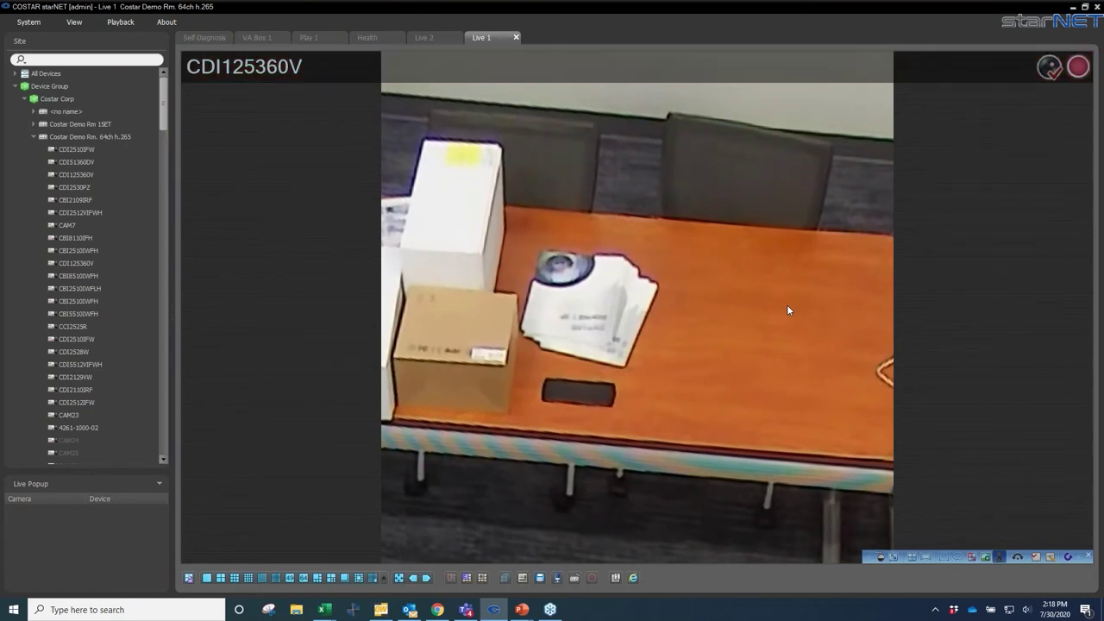
# - Zoom the CDI125360V view back out from the back table to the full fisheye image
pyautogui.scroll(-2, 613, 310)
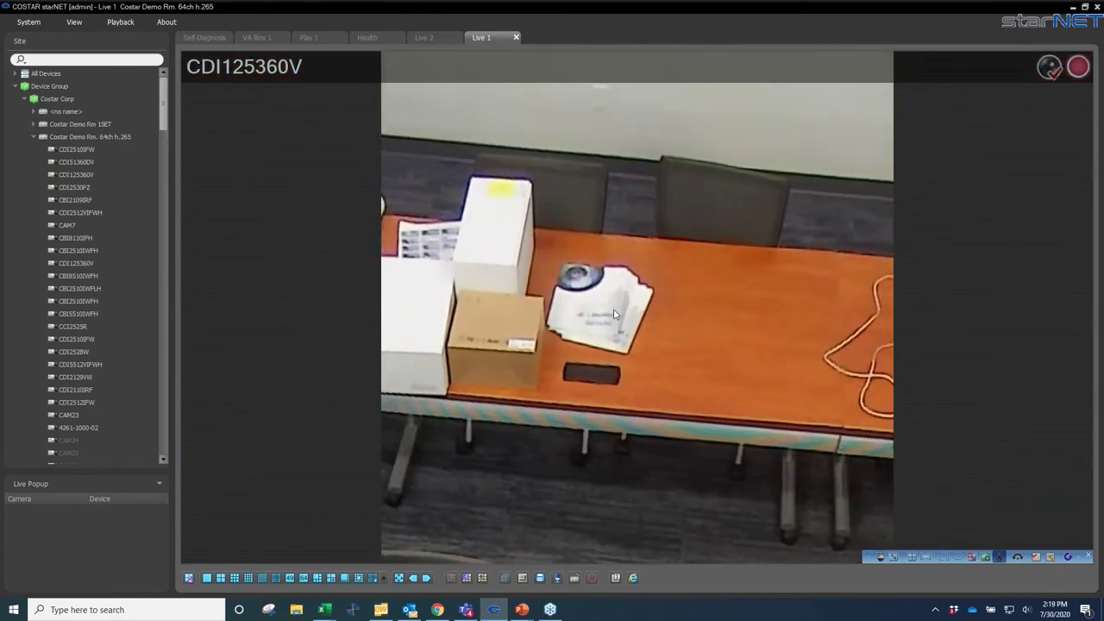
pyautogui.scroll(-5, 613, 314)
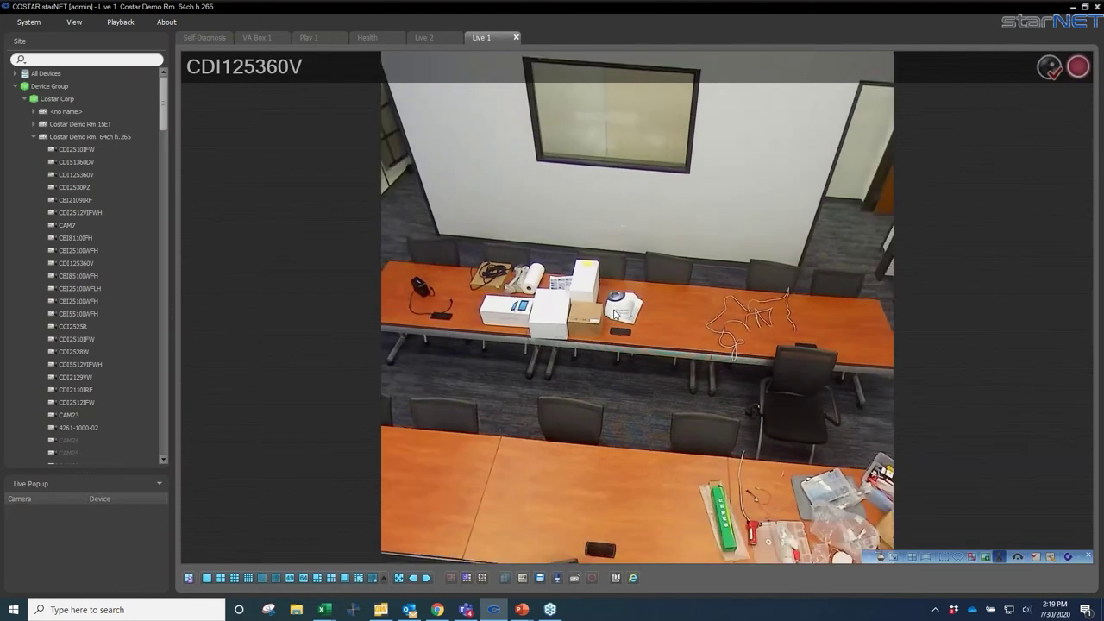
pyautogui.scroll(-4, 613, 314)
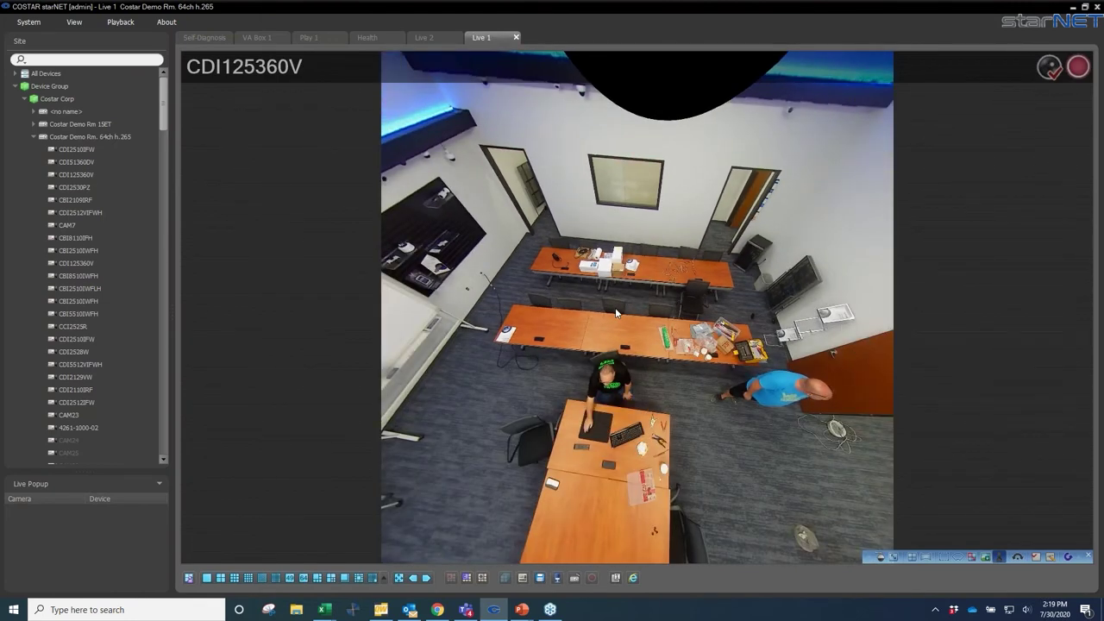
pyautogui.scroll(-4, 615, 313)
pyautogui.scroll(-2, 615, 313)
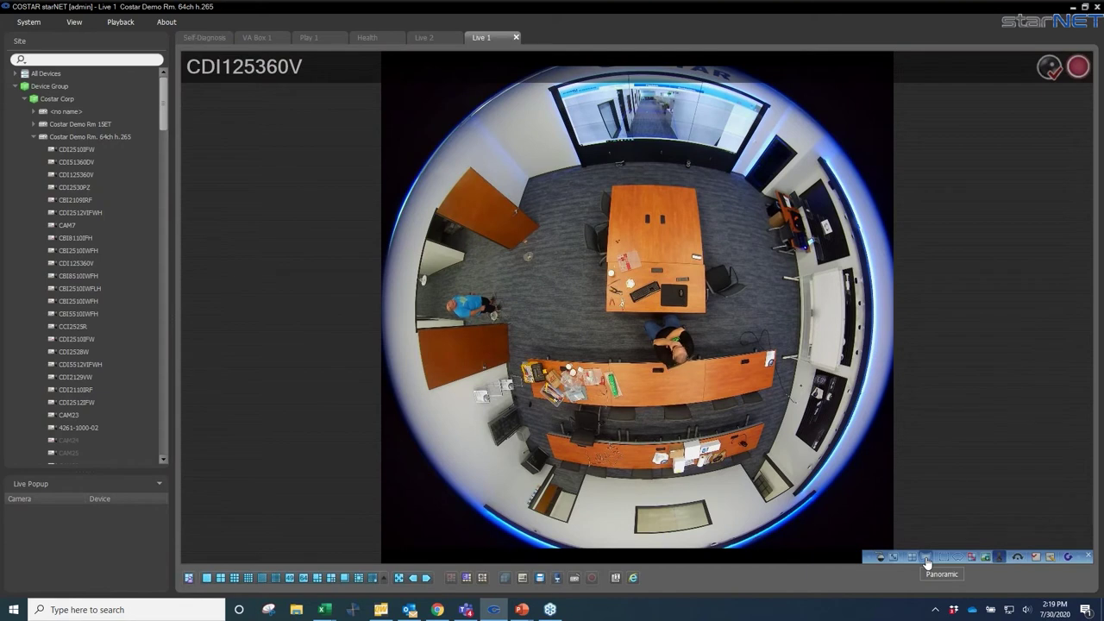
# - Switch the CDI125360V fisheye image to the Panoramic dewarped view
pyautogui.click(927, 558)
pyautogui.click(959, 475)
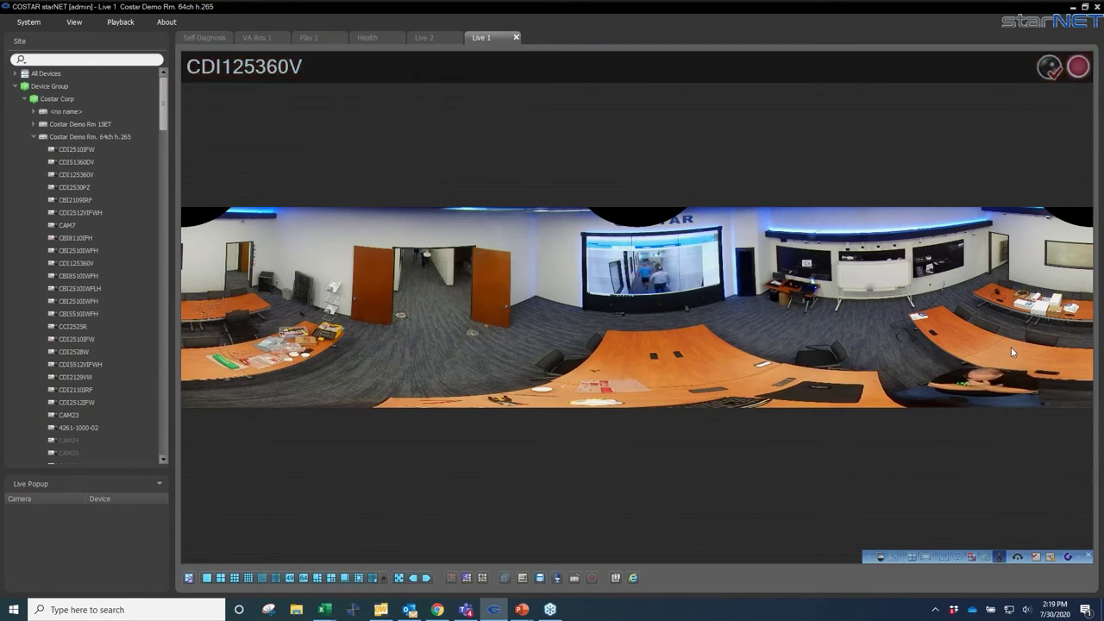
# - Change the CDI125360V layout to Panoramic + 4 Panes and aim the second lower pane at the floor near the small corner desk
pyautogui.click(921, 556)
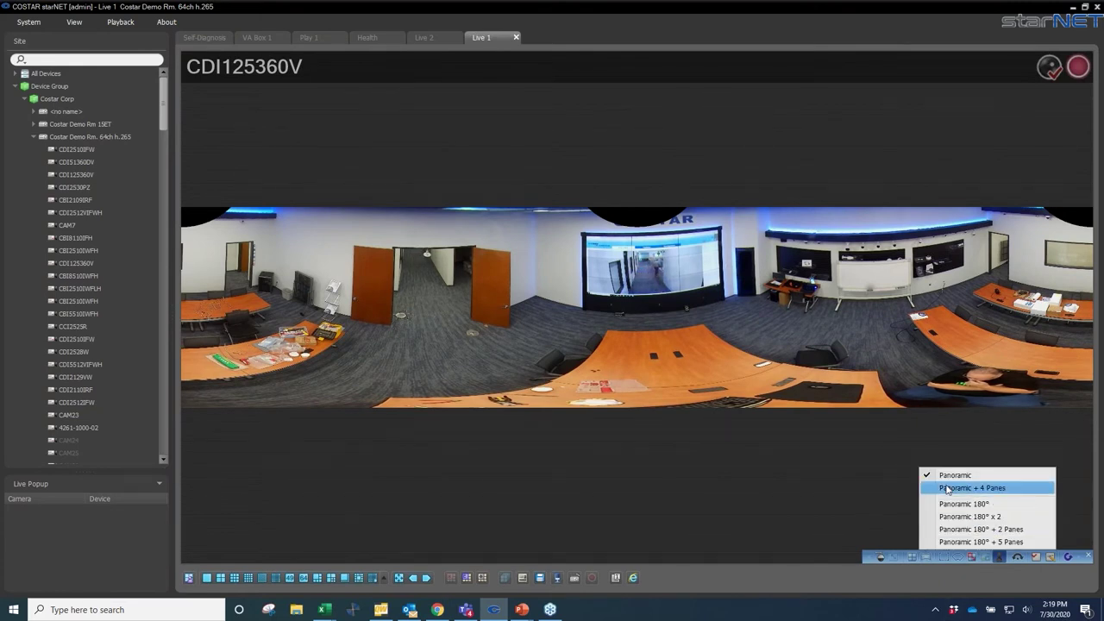
pyautogui.click(949, 488)
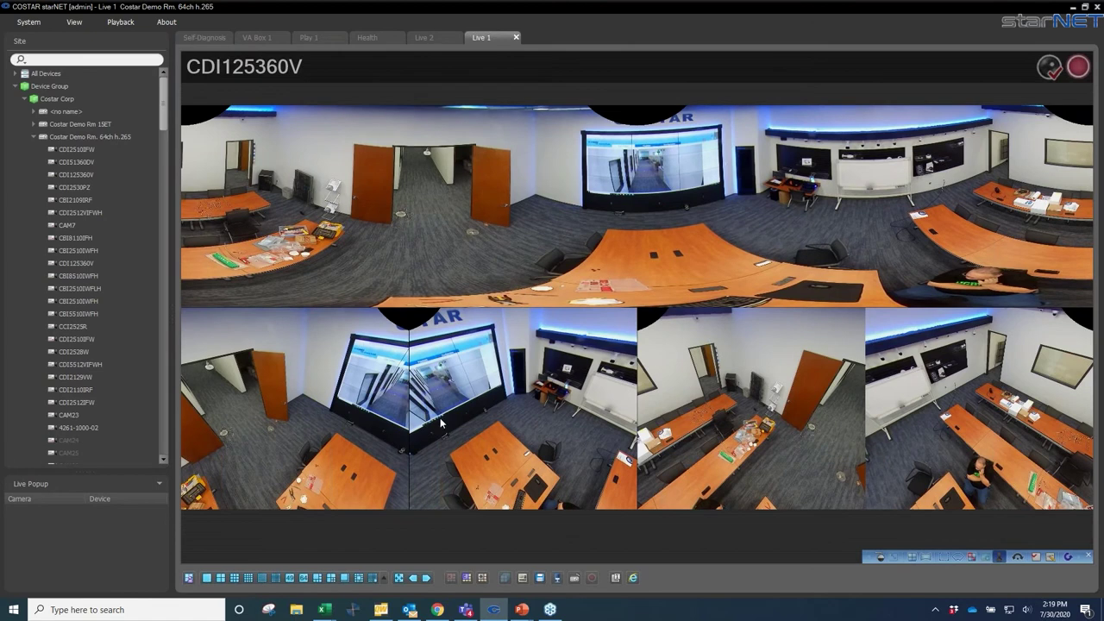
pyautogui.moveTo(509, 447); pyautogui.dragTo(631, 467)
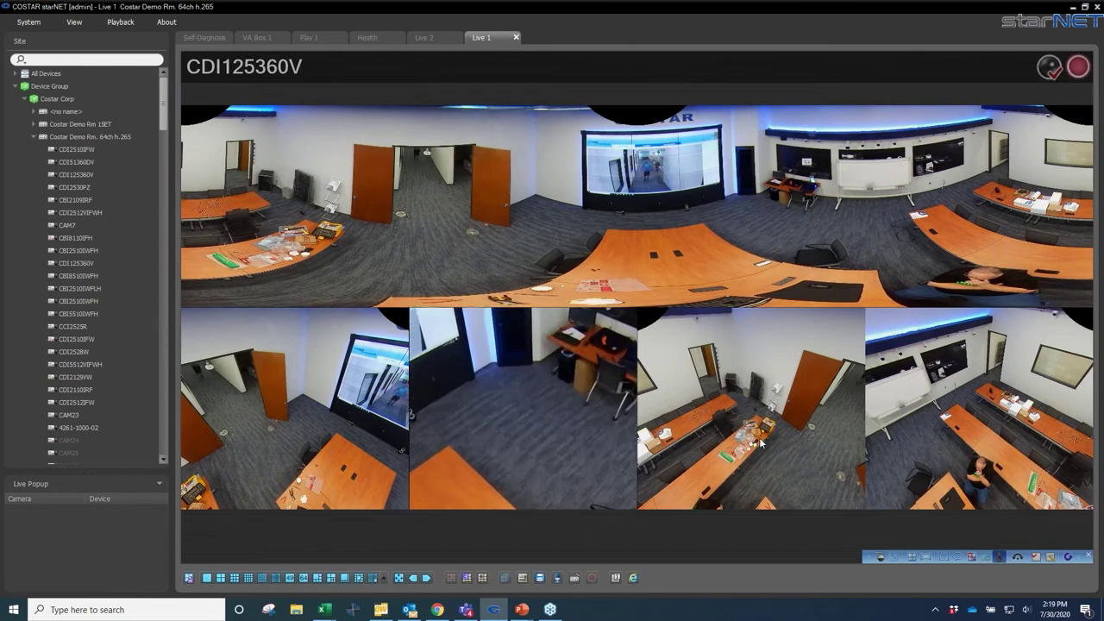
# - Re-aim the first, third and fourth lower panes around the room, and zoom the second pane out to include the video wall and table
pyautogui.moveTo(760, 442); pyautogui.dragTo(858, 476)
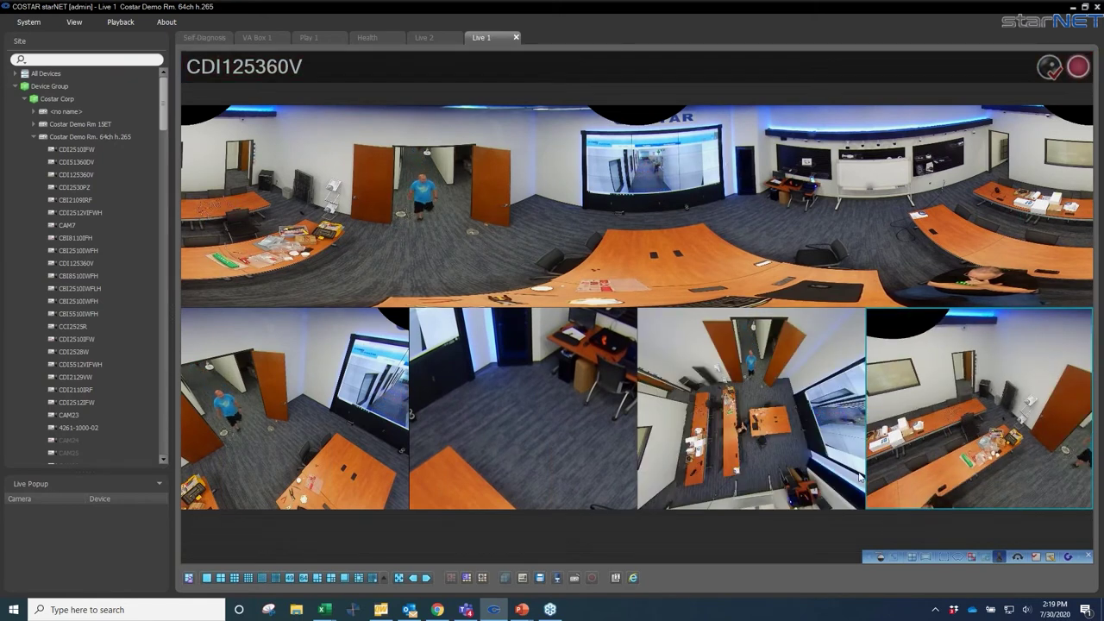
pyautogui.moveTo(271, 419); pyautogui.dragTo(345, 481)
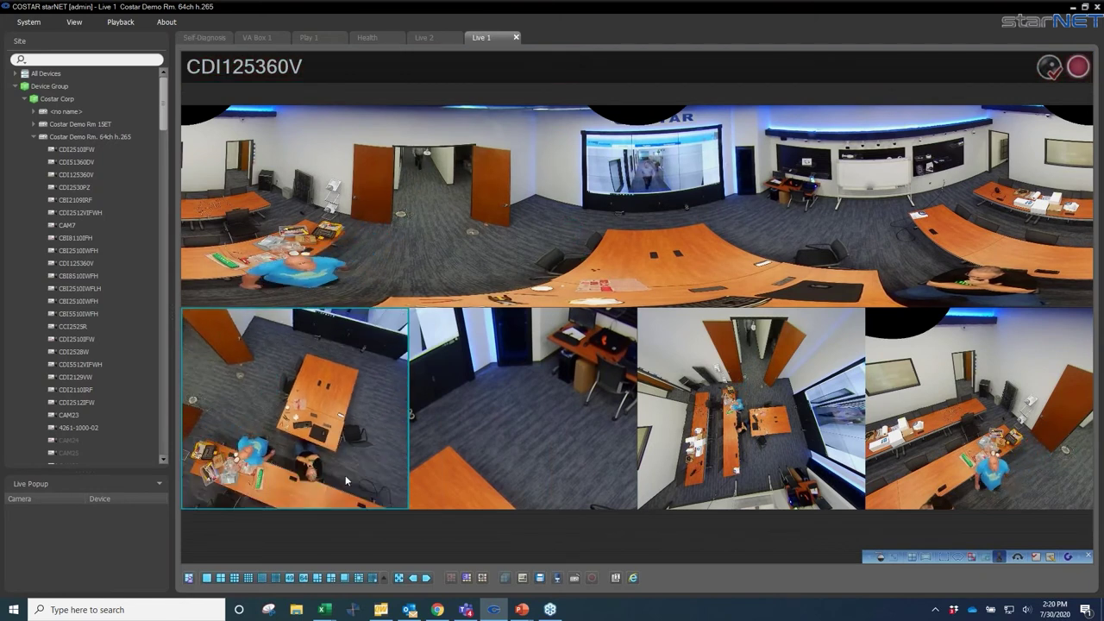
pyautogui.scroll(2, 531, 414)
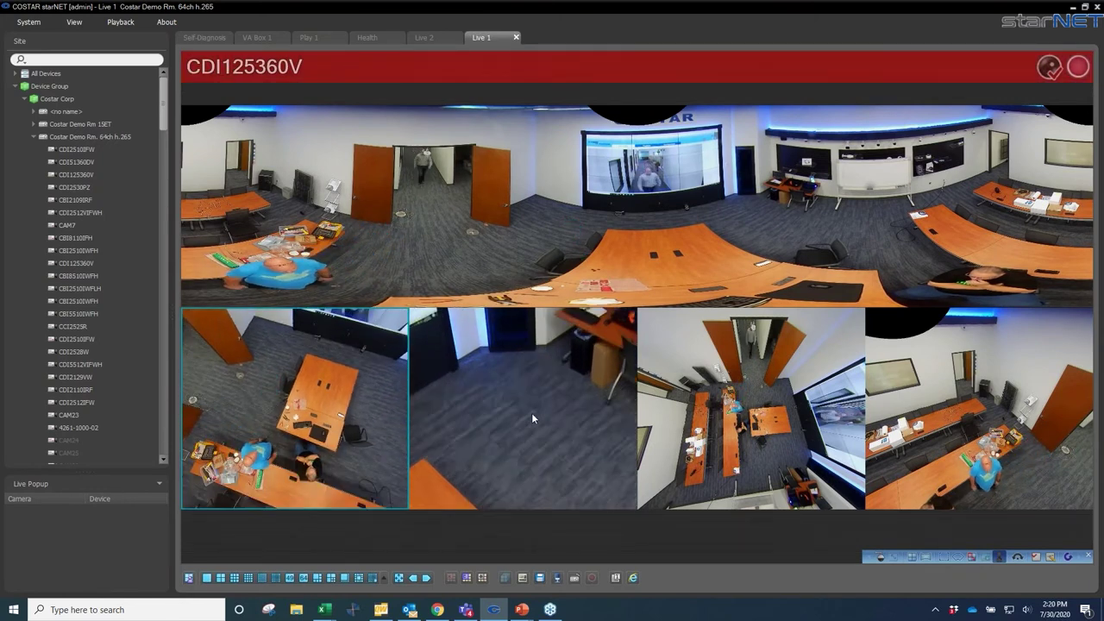
pyautogui.scroll(-4, 532, 412)
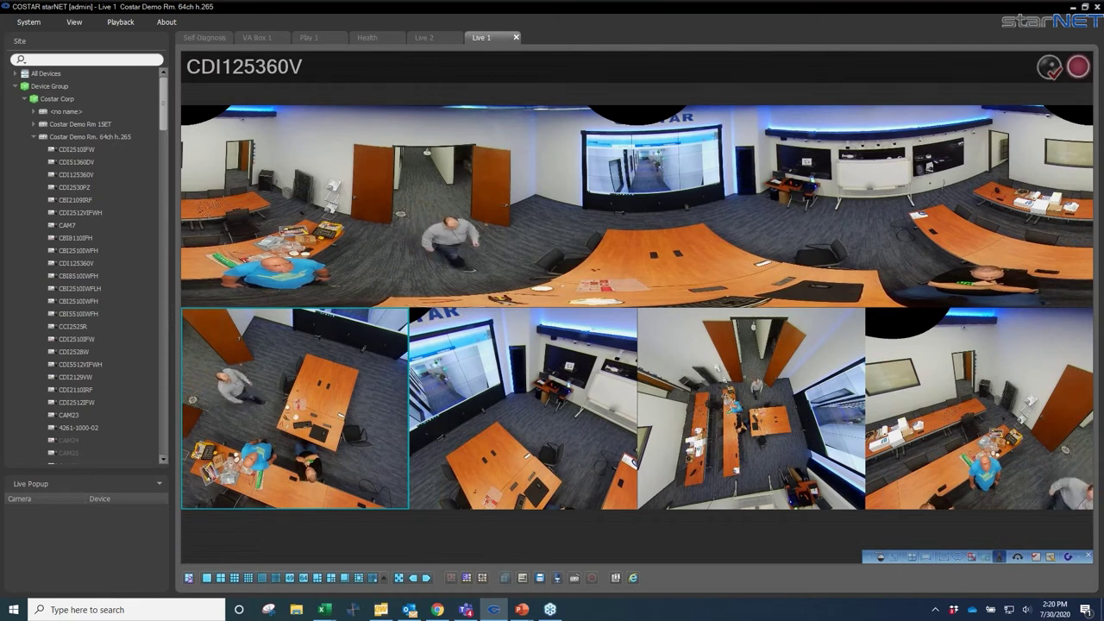
# - Change the CDI125360V layout to the full fisheye with six dewarped panes, and aim the first pane closely at the corner desk
pyautogui.click(911, 559)
pyautogui.click(910, 459)
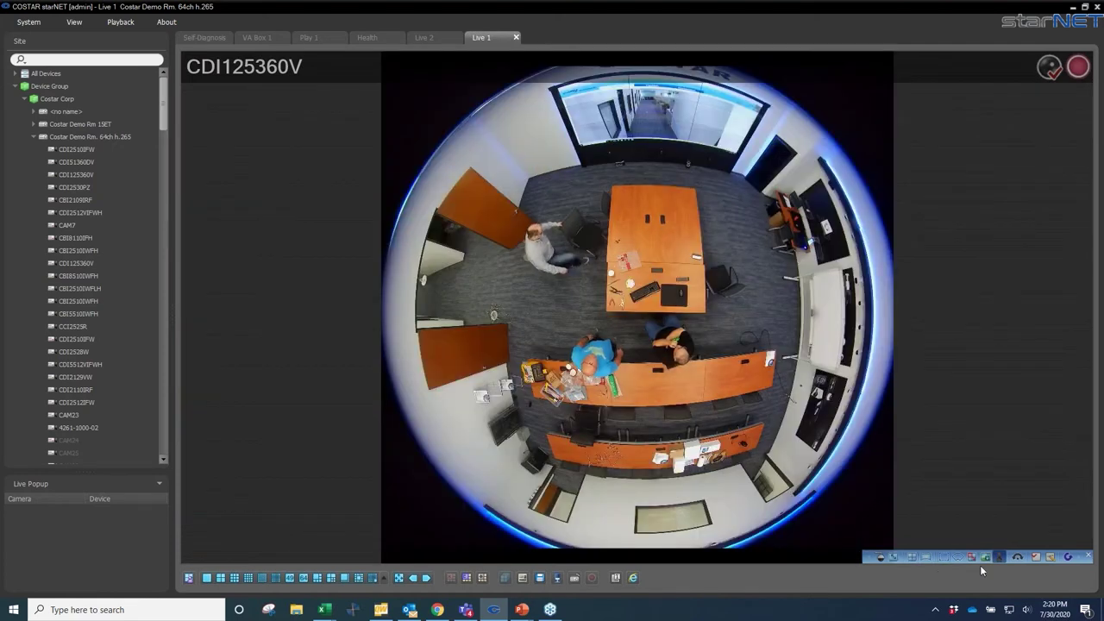
pyautogui.click(957, 557)
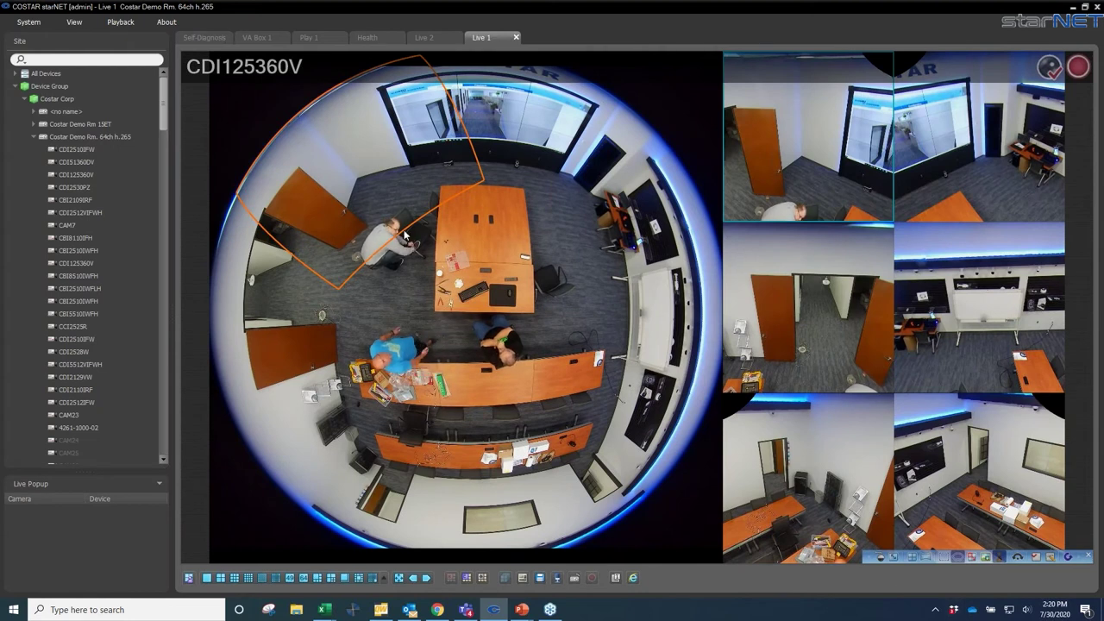
pyautogui.moveTo(376, 171); pyautogui.dragTo(616, 244)
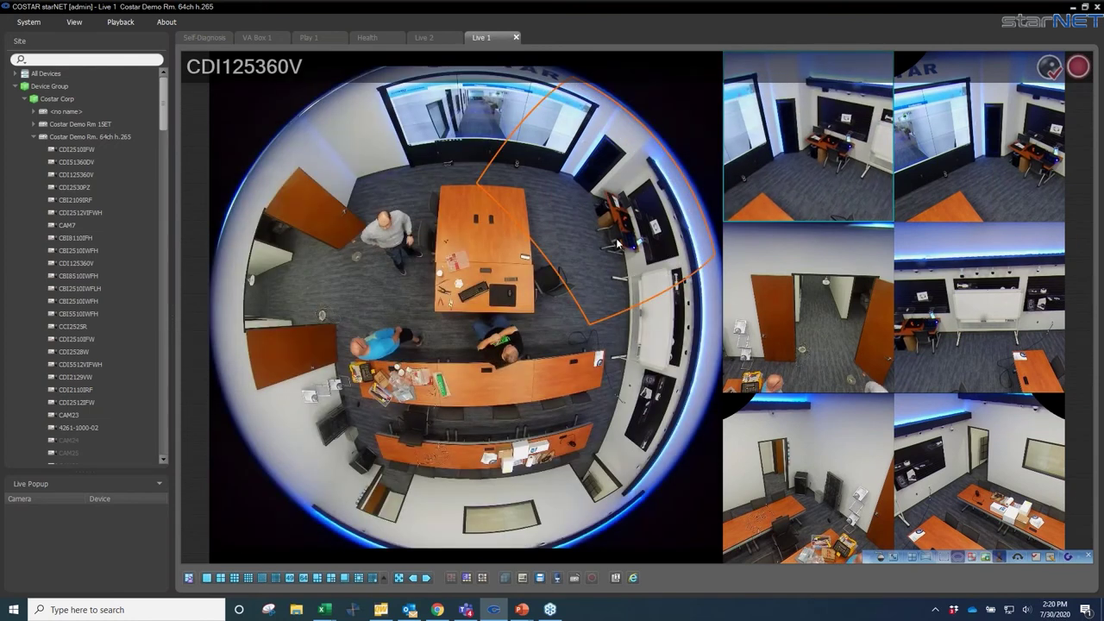
pyautogui.scroll(3, 625, 237)
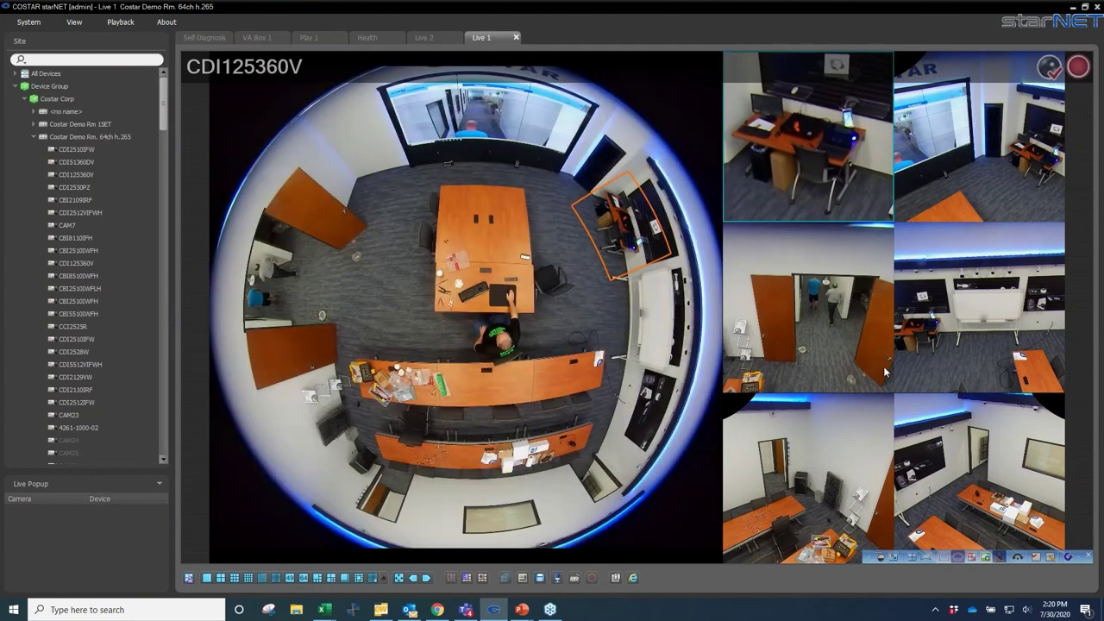
# - Zoom the two middle-row panes in, one on the open doorway and the other on the person seated at the table
pyautogui.click(823, 353)
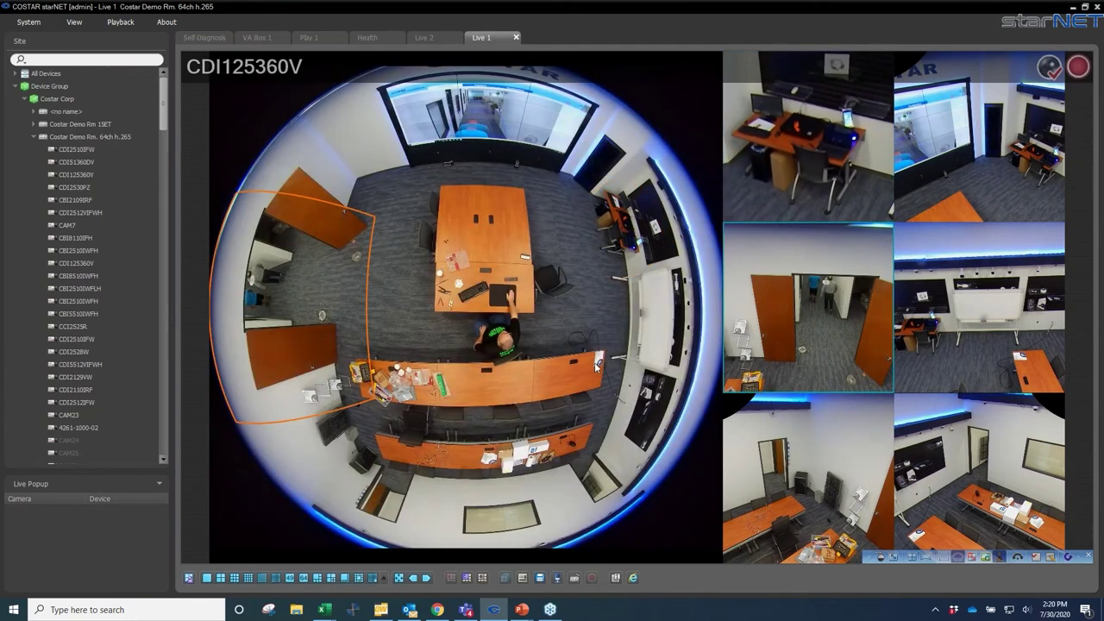
pyautogui.scroll(-2, 290, 318)
pyautogui.scroll(3, 290, 318)
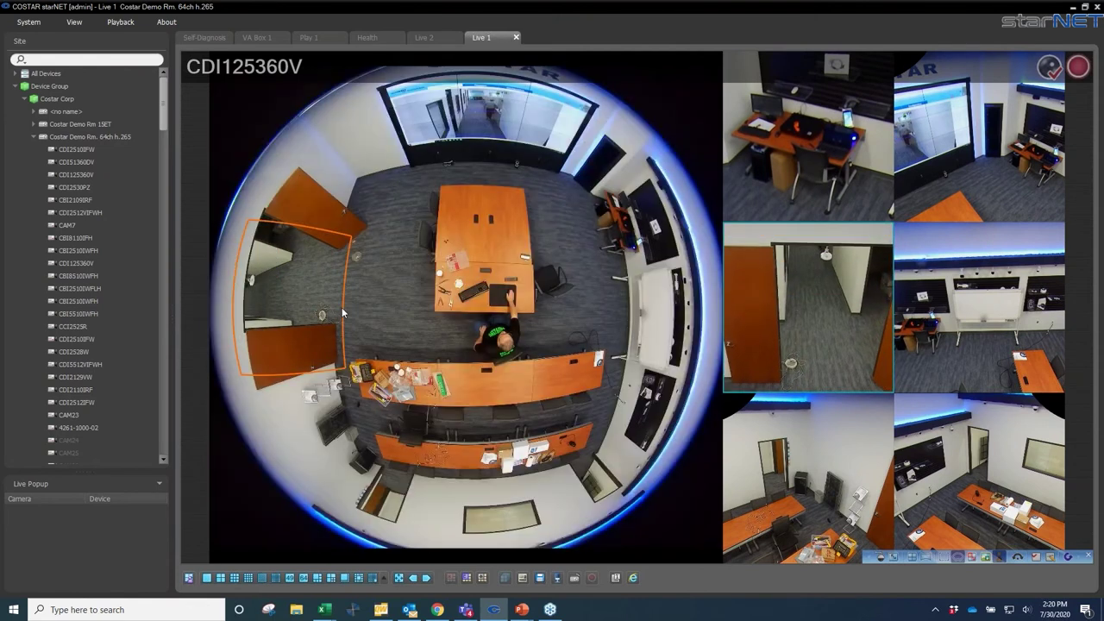
pyautogui.click(985, 334)
pyautogui.moveTo(627, 332); pyautogui.dragTo(503, 349)
pyautogui.scroll(3, 503, 349)
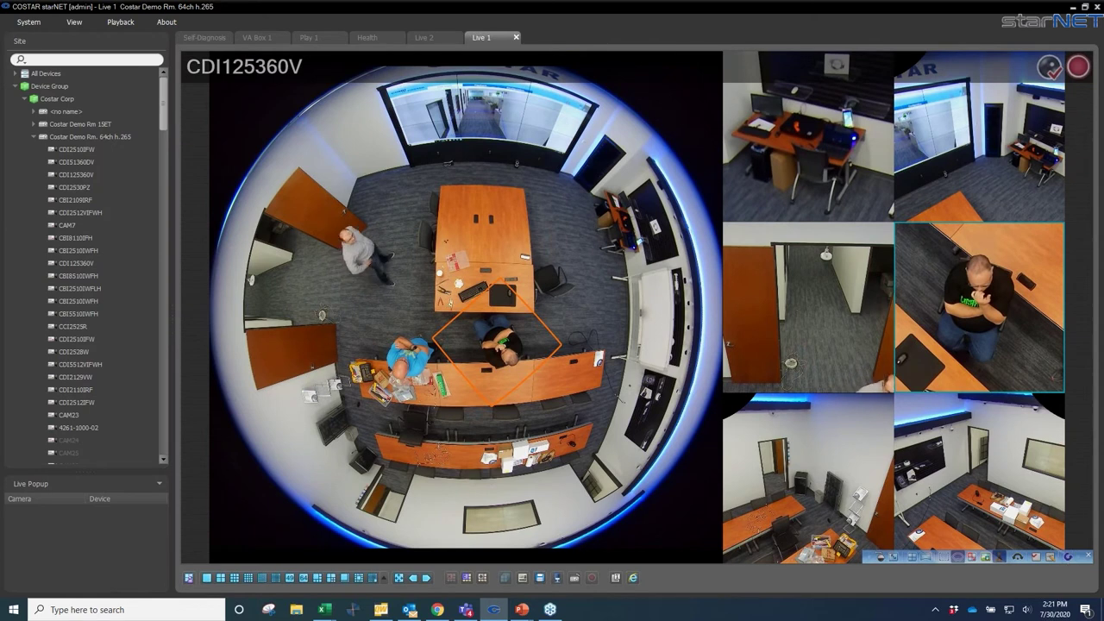
# - View the fisheye camera's View Preset list and close it without choosing a preset
pyautogui.click(1036, 556)
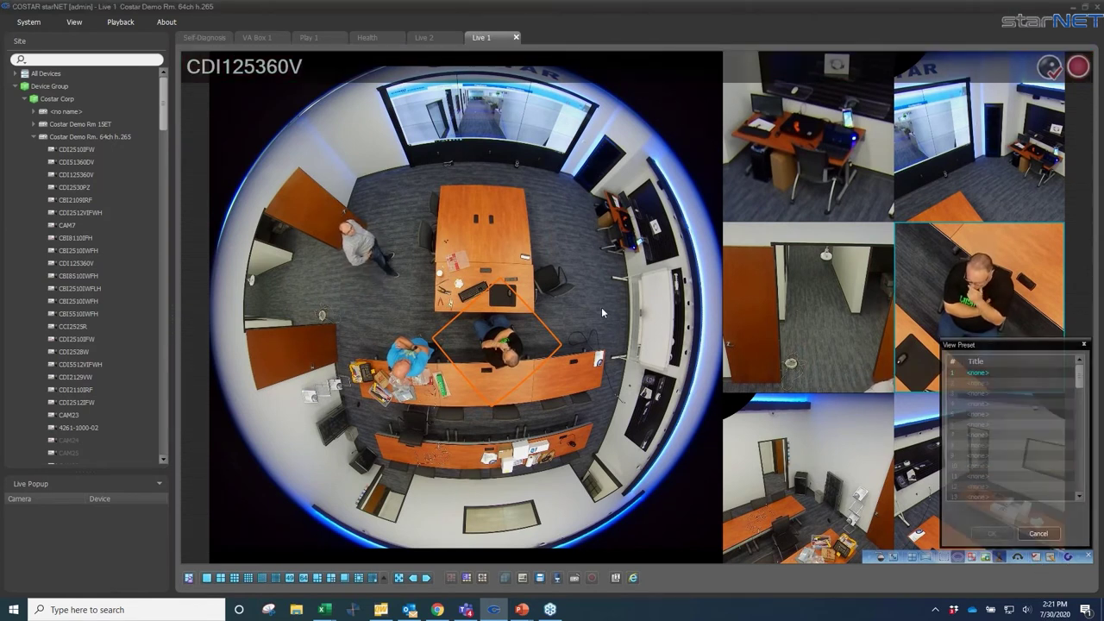
pyautogui.click(1038, 533)
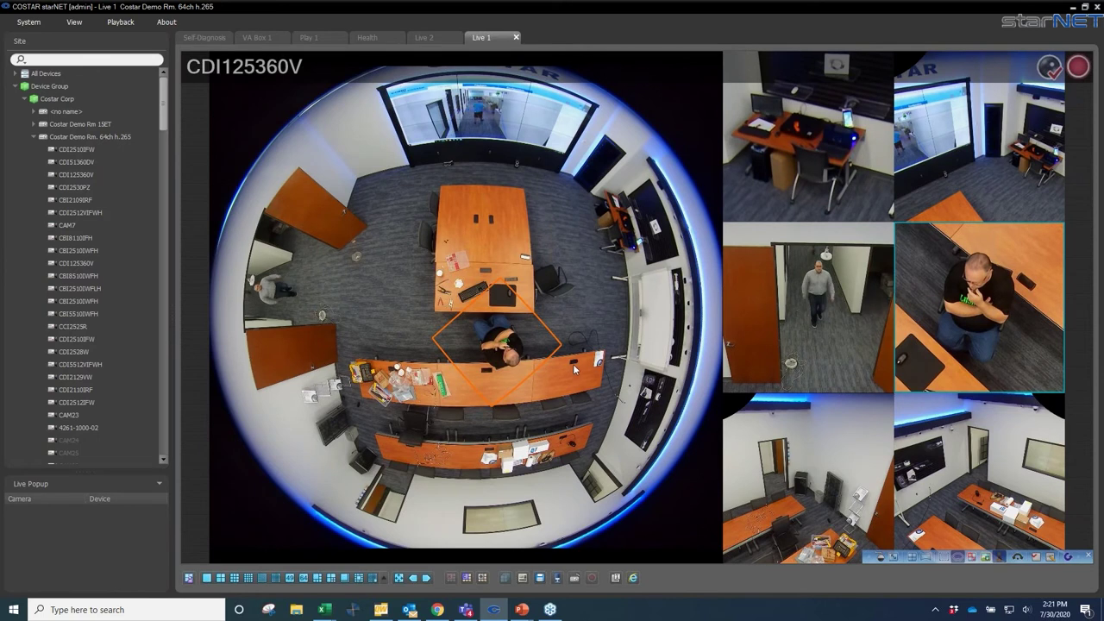
# - Remove all cameras from the Live 1 view
pyautogui.rightClick(496, 454)
pyautogui.moveTo(560, 447)
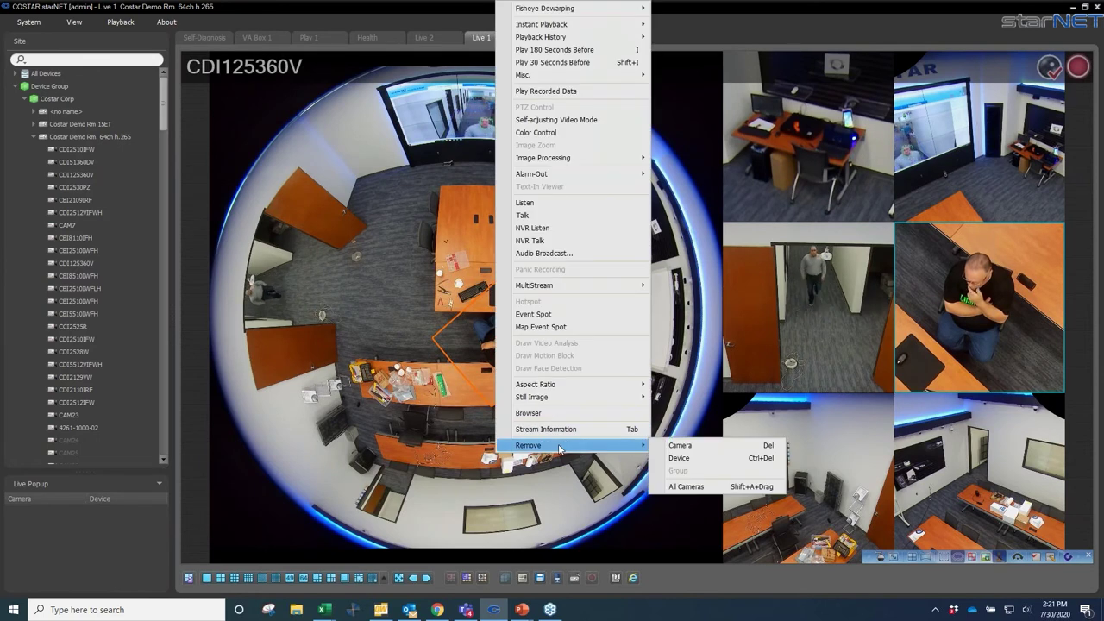
pyautogui.click(686, 487)
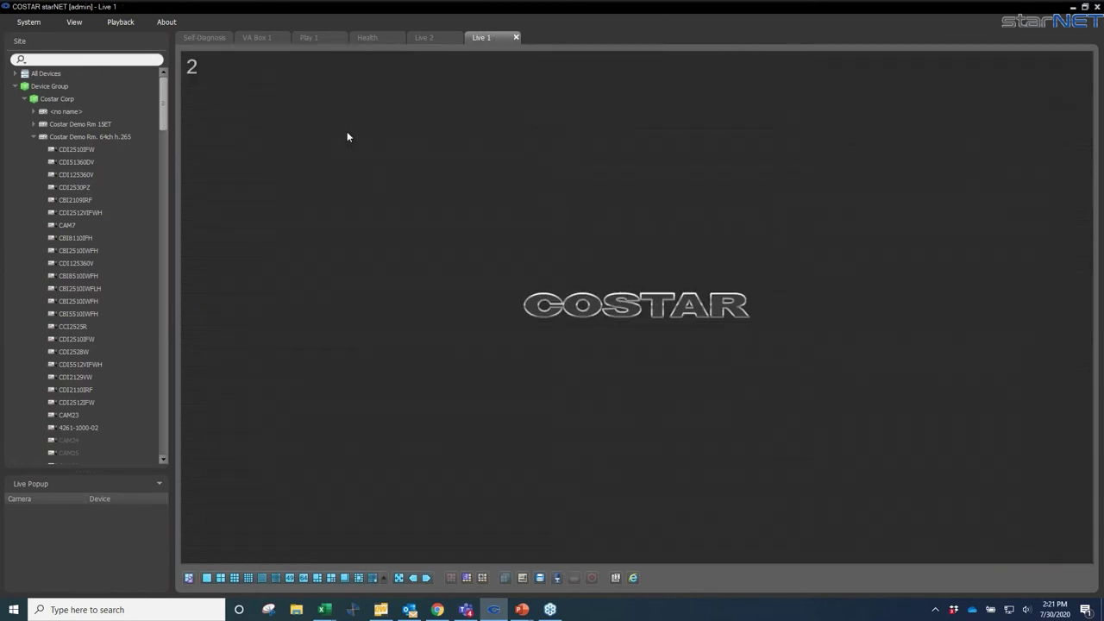
# - Load the webinar Demo layout into Play 1 and start playing its recordings
pyautogui.click(312, 38)
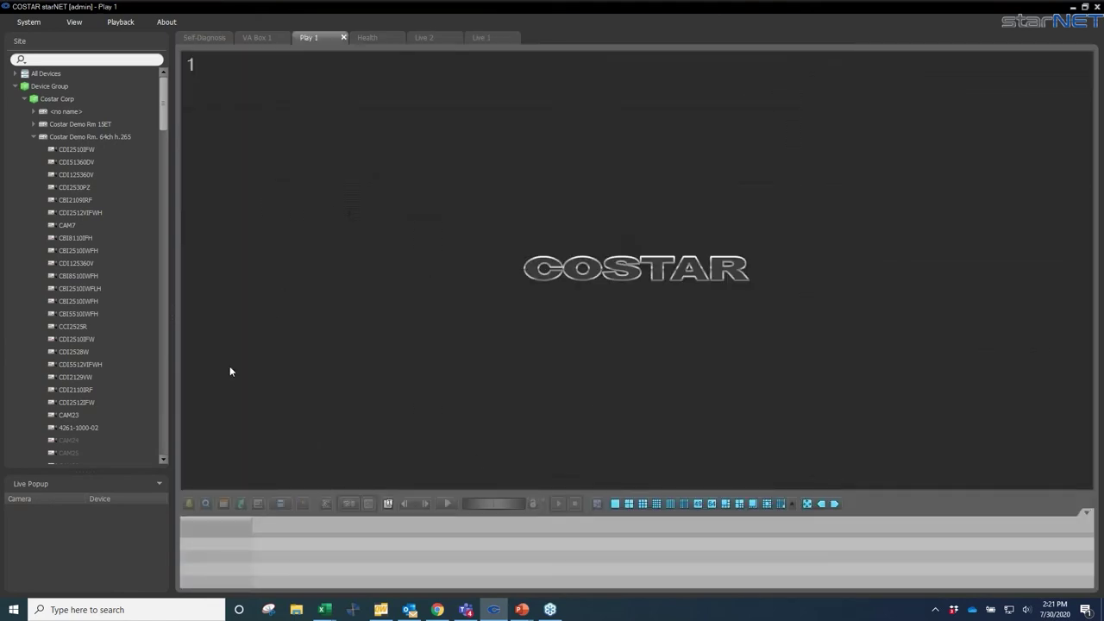
pyautogui.click(33, 136)
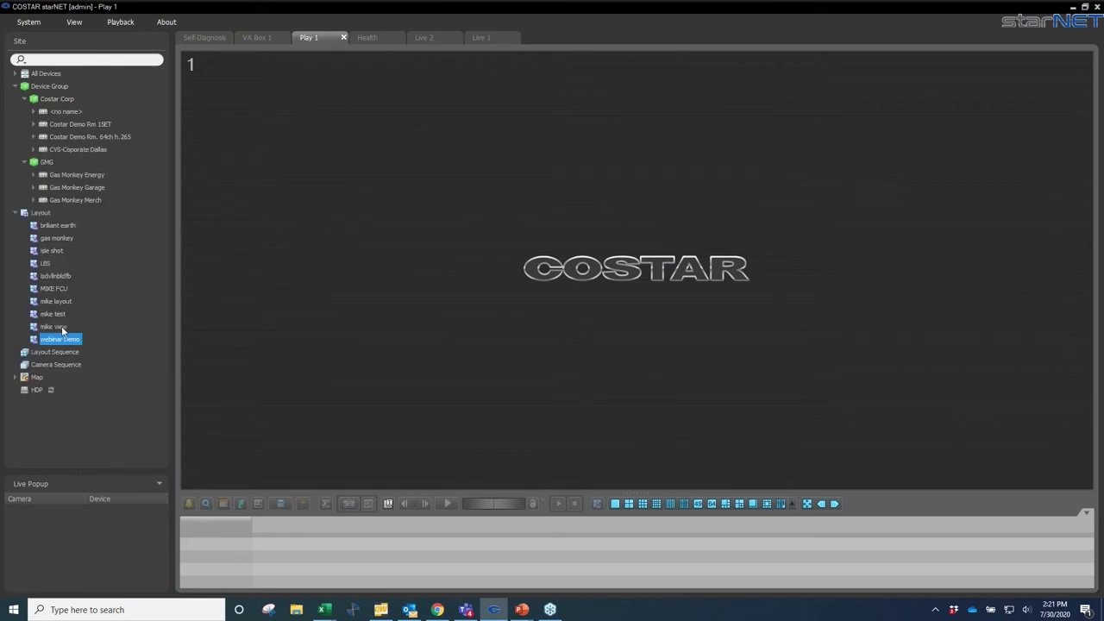
pyautogui.moveTo(62, 340); pyautogui.dragTo(324, 315)
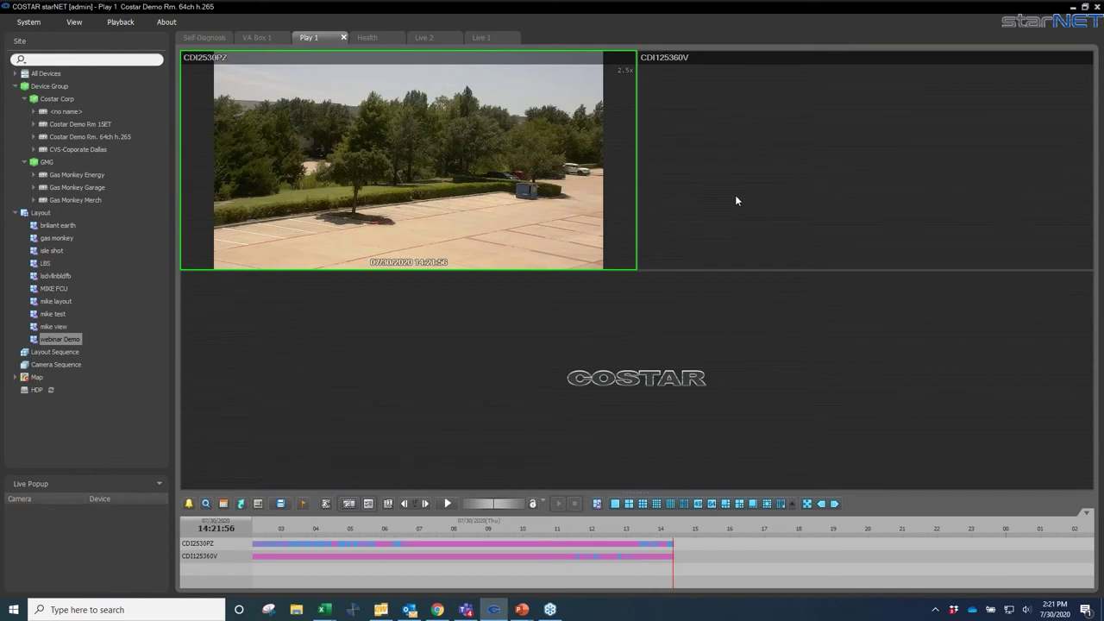
pyautogui.click(448, 507)
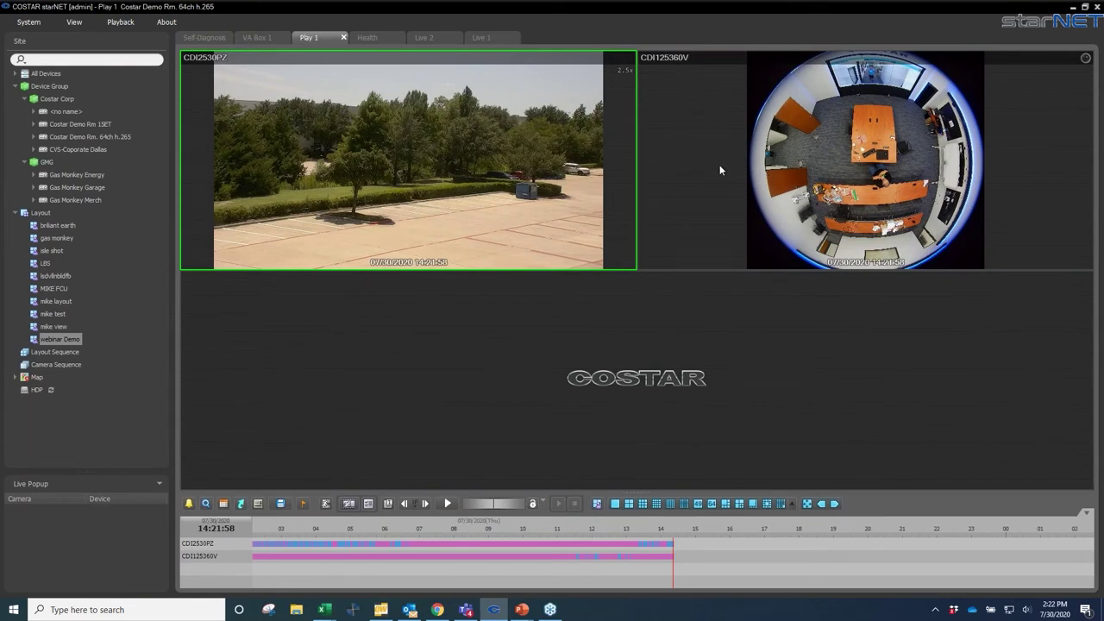
# - Enlarge the CDI2530PZ recording to a single view and bring up its digital zoom control
pyautogui.doubleClick(472, 201)
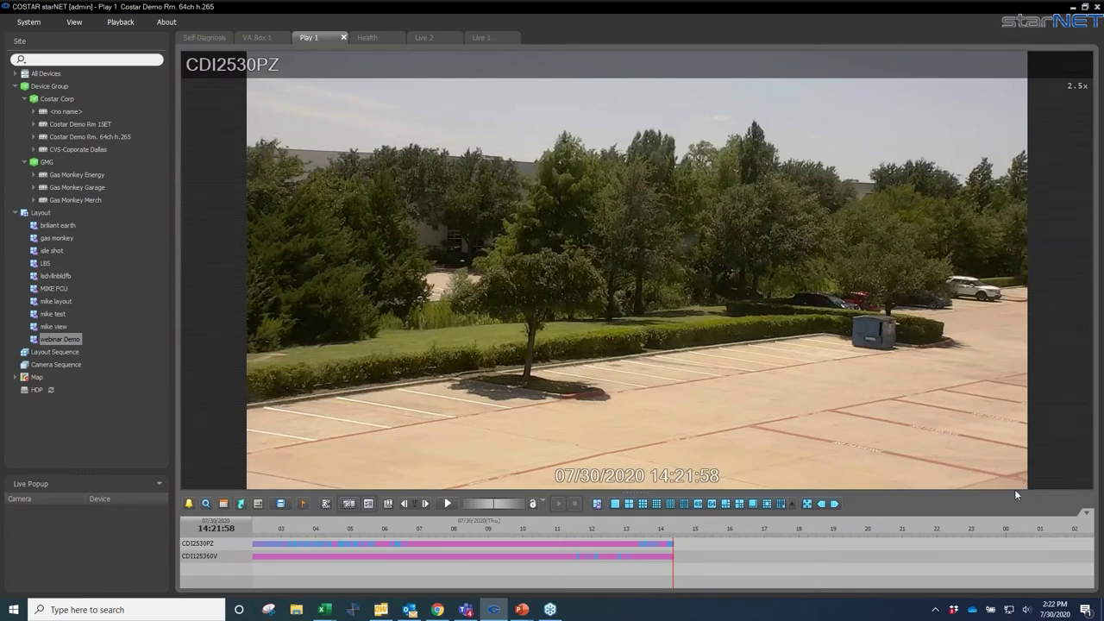
pyautogui.moveTo(1010, 487)
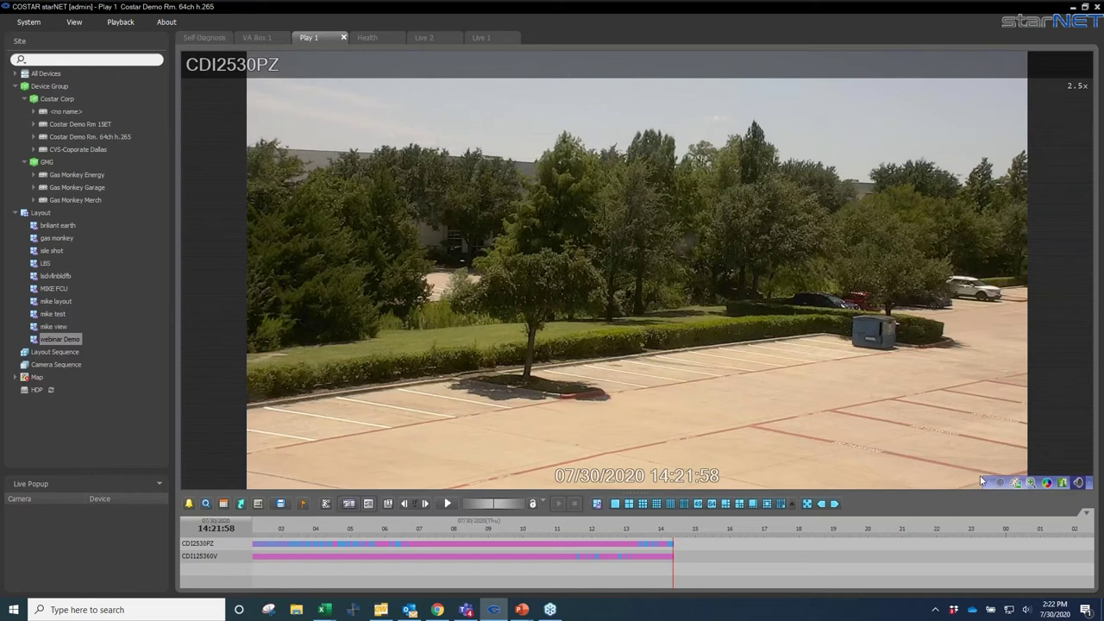
pyautogui.click(1030, 483)
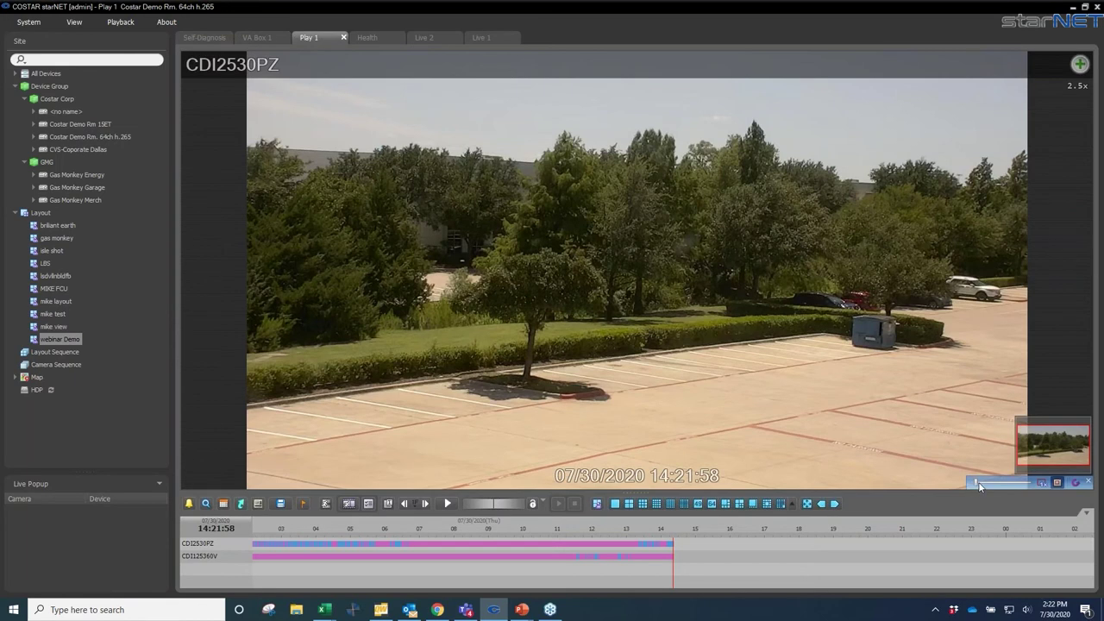
pyautogui.moveTo(977, 485)
pyautogui.mouseDown()
pyautogui.moveTo(1000, 484)
pyautogui.moveTo(971, 483)
pyautogui.mouseUp()
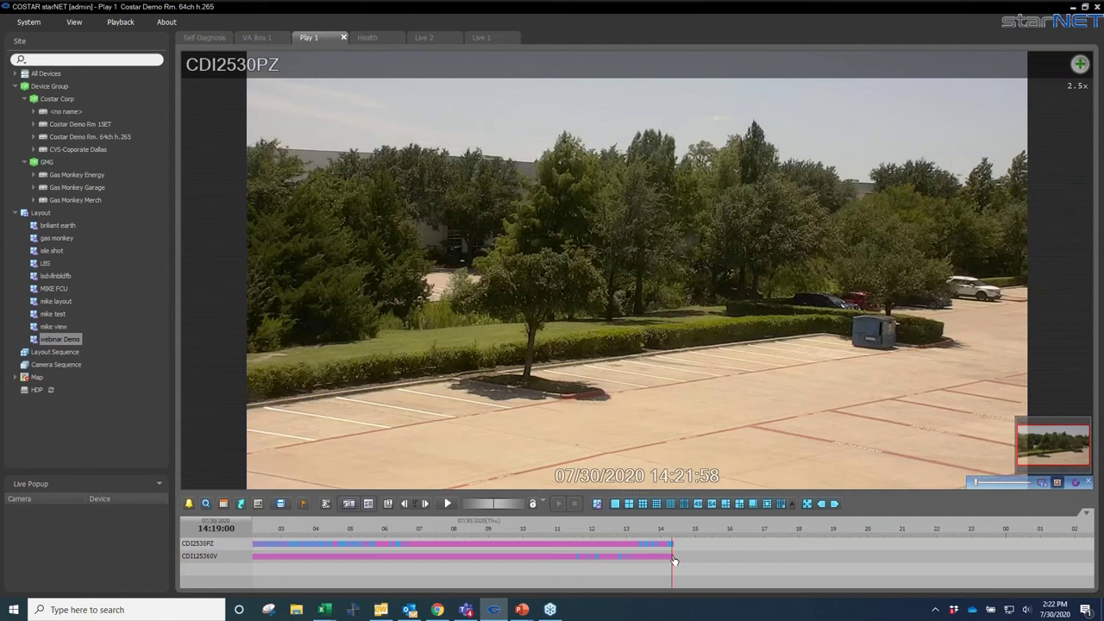
# - Move the playback position on the timeline to 11:05:00
pyautogui.moveTo(672, 562); pyautogui.dragTo(561, 561)
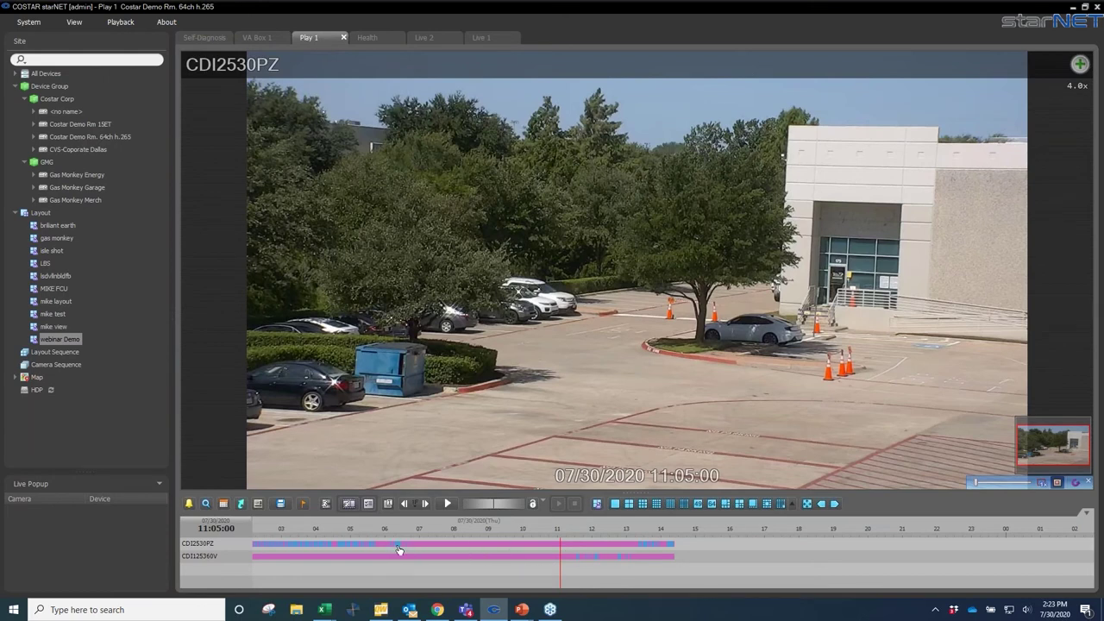
# - View the date and time options for going to a specific playback moment, and close them without jumping
pyautogui.click(240, 503)
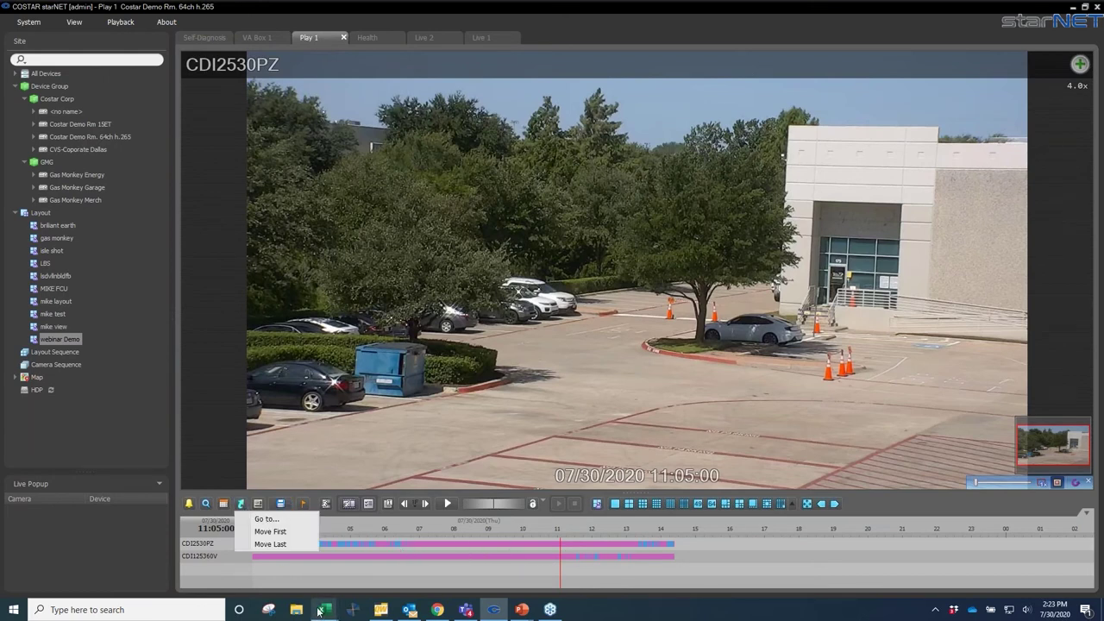
pyautogui.click(265, 520)
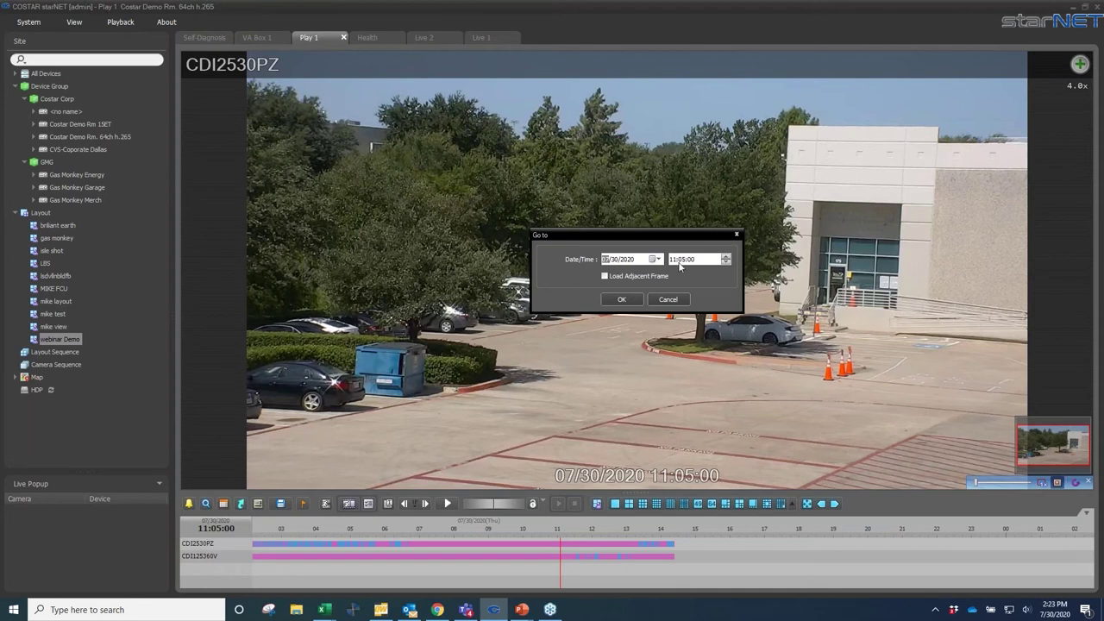
pyautogui.click(666, 299)
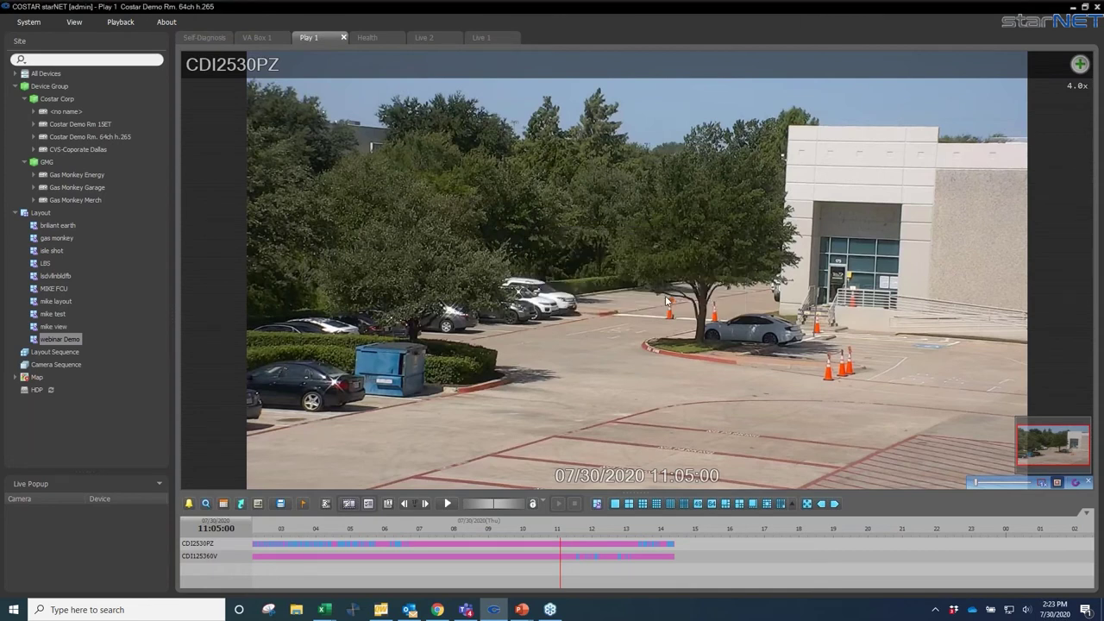
# - Shuttle through the CDI2530PZ recording and stop at 11:04:38
pyautogui.click(517, 506)
pyautogui.moveTo(520, 506); pyautogui.dragTo(492, 507)
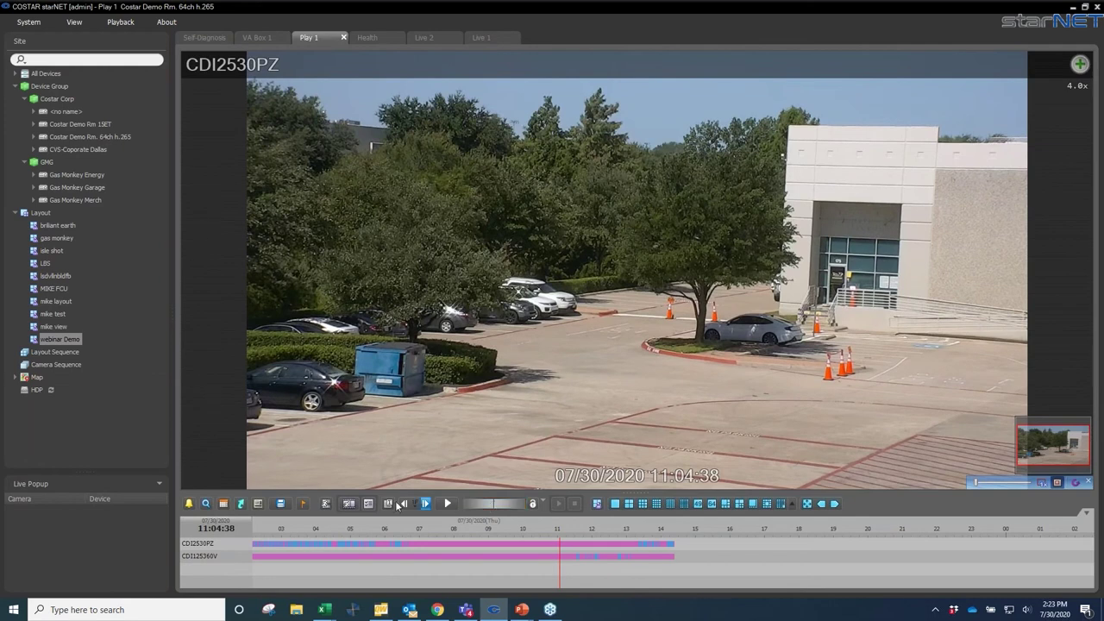
# - Show the thumbnail strip for CDI2530PZ and run a TimeLapse thumbnail search with a 1 Hour interval
pyautogui.click(349, 503)
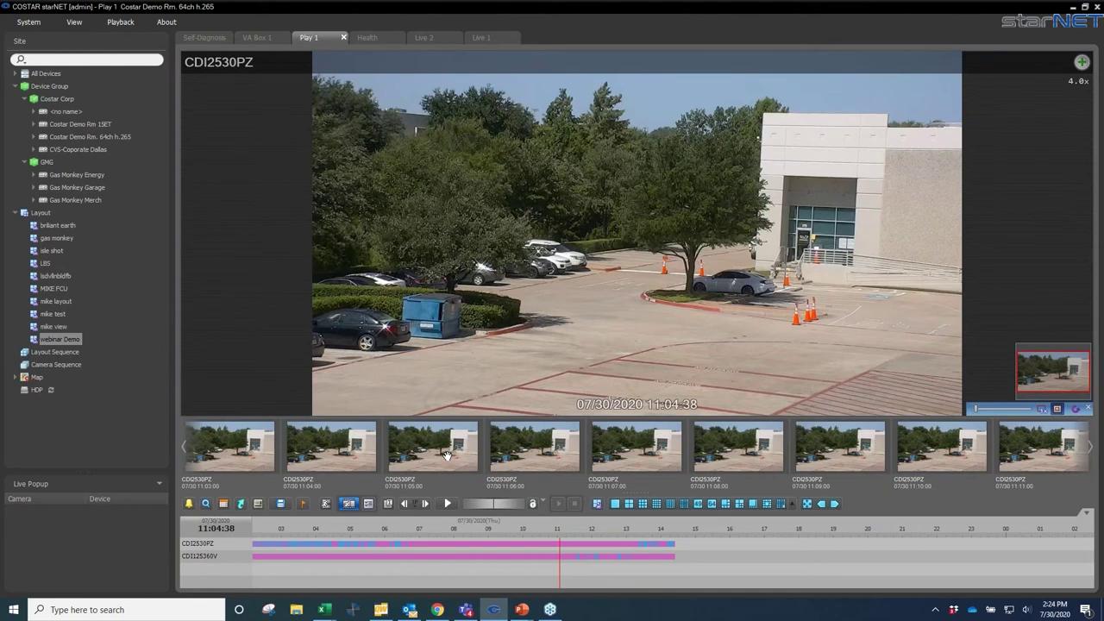
pyautogui.click(372, 505)
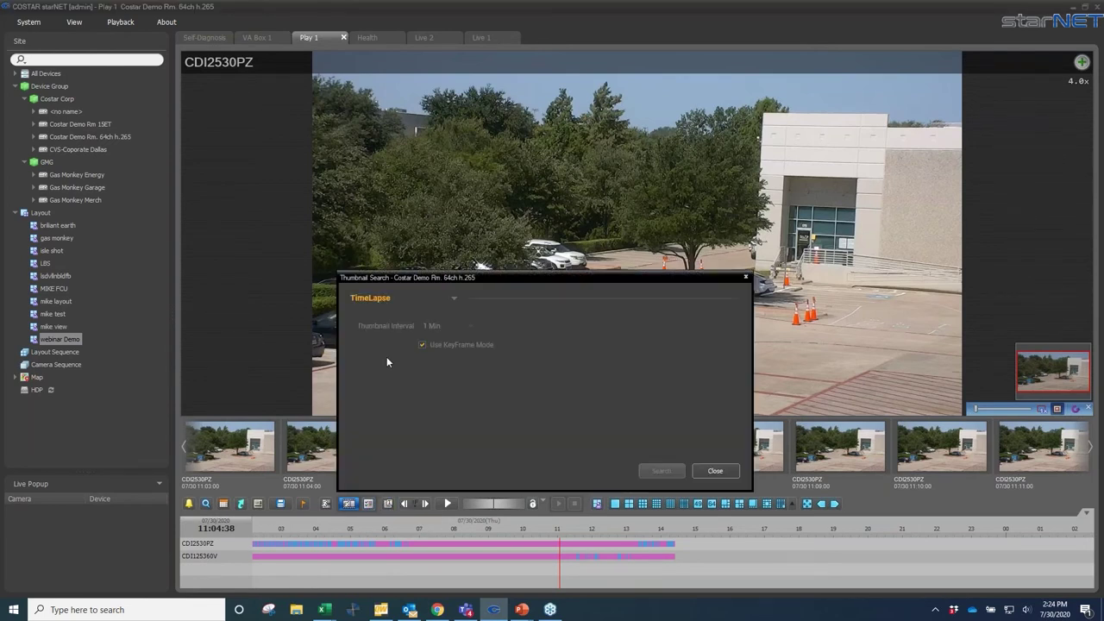
pyautogui.click(431, 326)
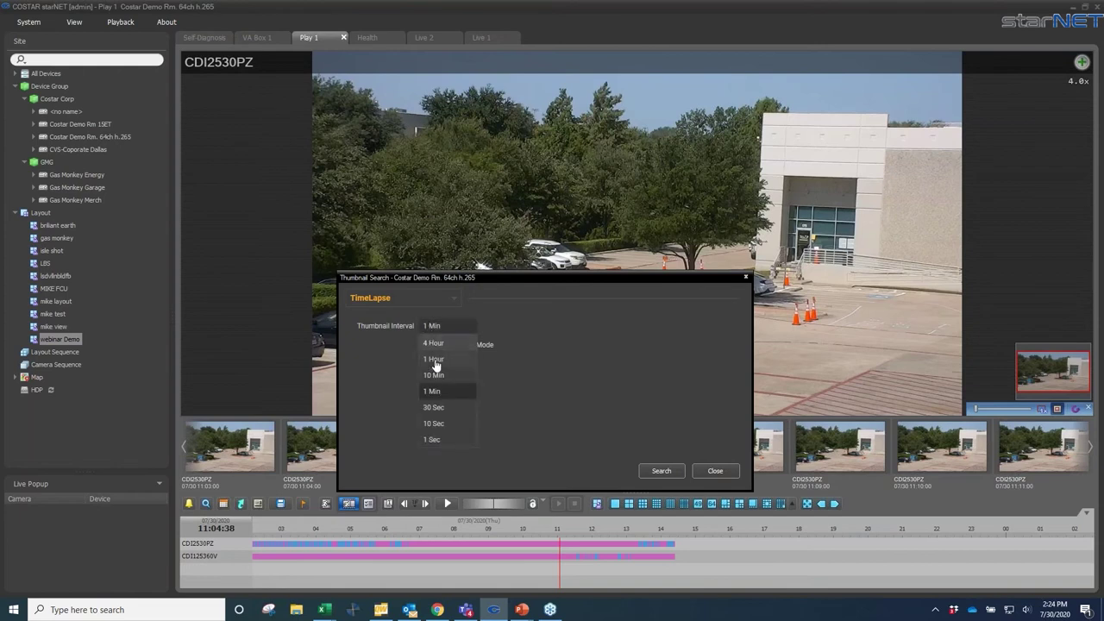
pyautogui.click(433, 359)
pyautogui.click(661, 471)
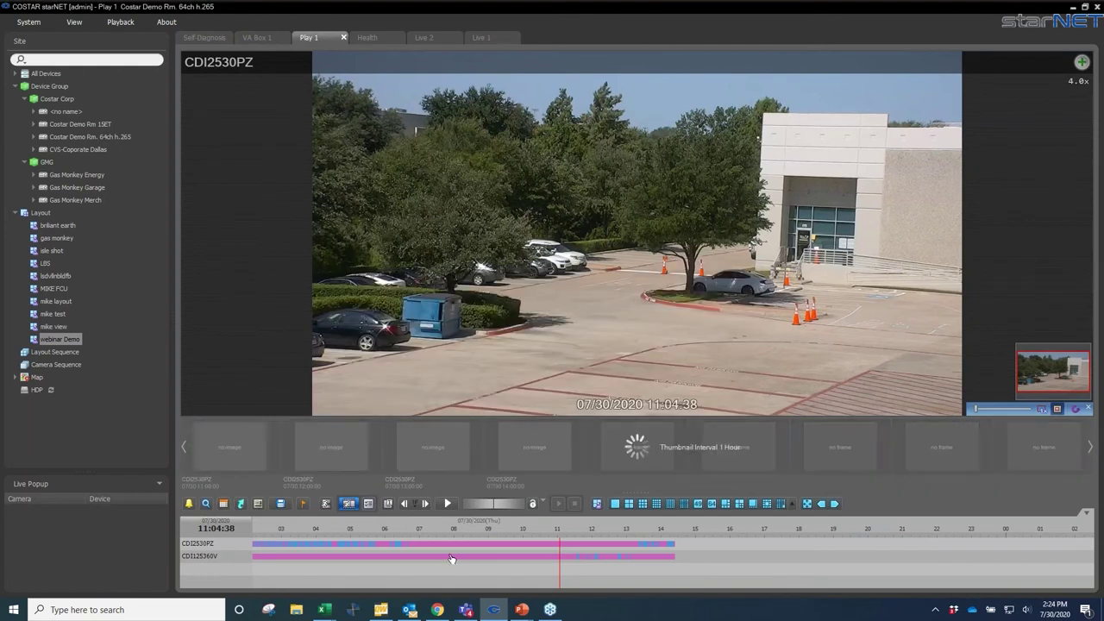
# - Browse back to the earlier hourly thumbnails and jump playback to the 07/30 10:00:00 frame
pyautogui.moveTo(380, 609)
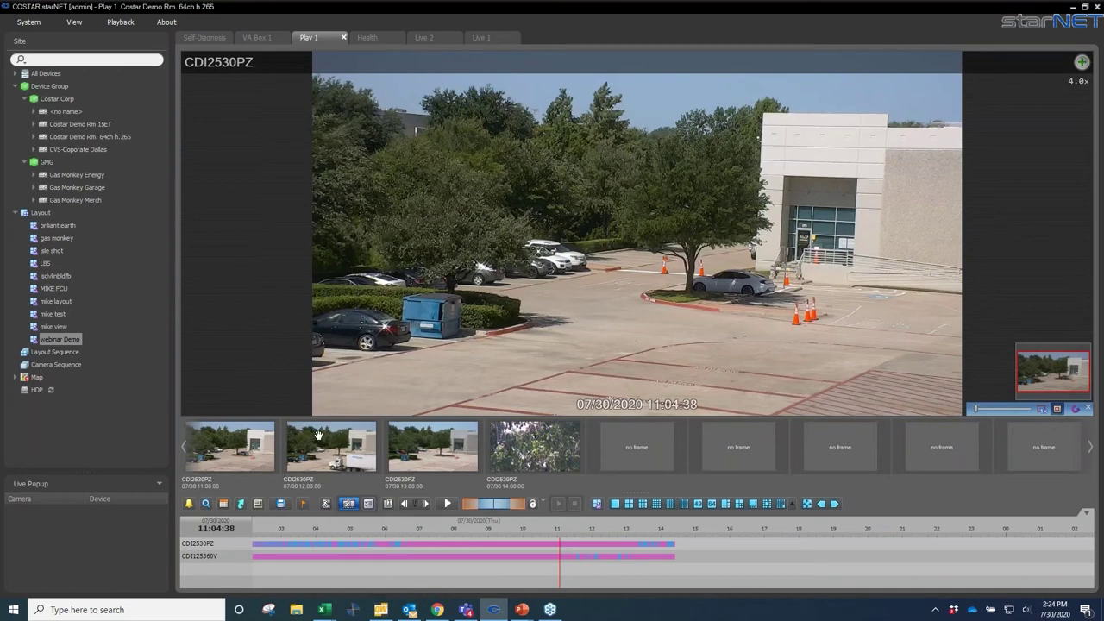
pyautogui.click(185, 450)
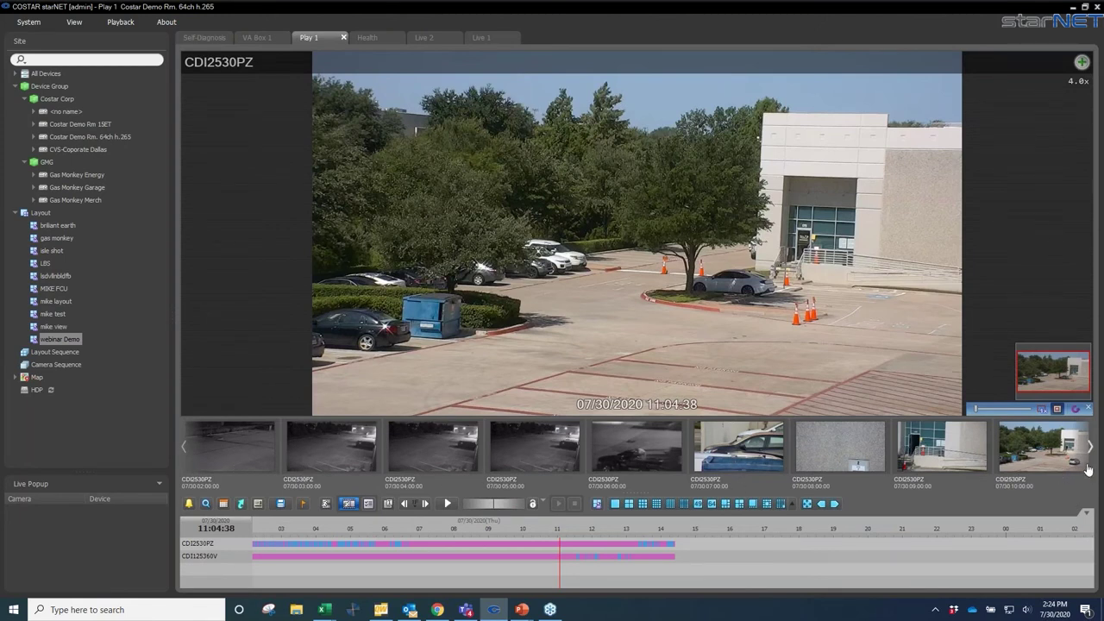
pyautogui.click(1035, 450)
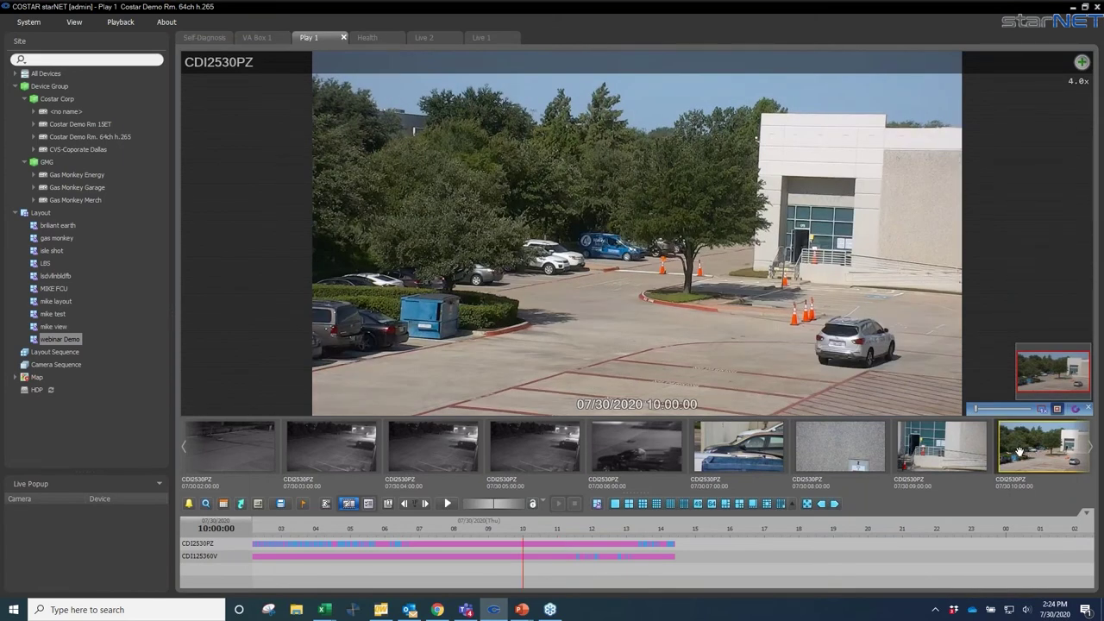
# - Browse forward to the later hourly CDI2530PZ thumbnails, preview them, and jump playback to the 07/30 11:00:00 frame
pyautogui.moveTo(1019, 452)
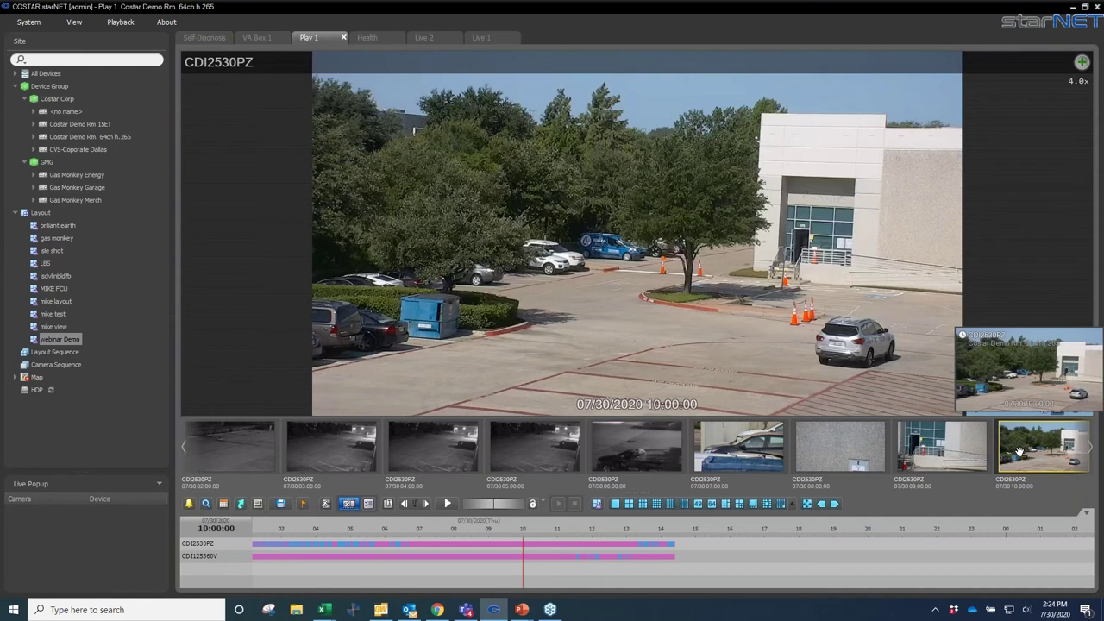
pyautogui.click(1090, 449)
pyautogui.click(1089, 449)
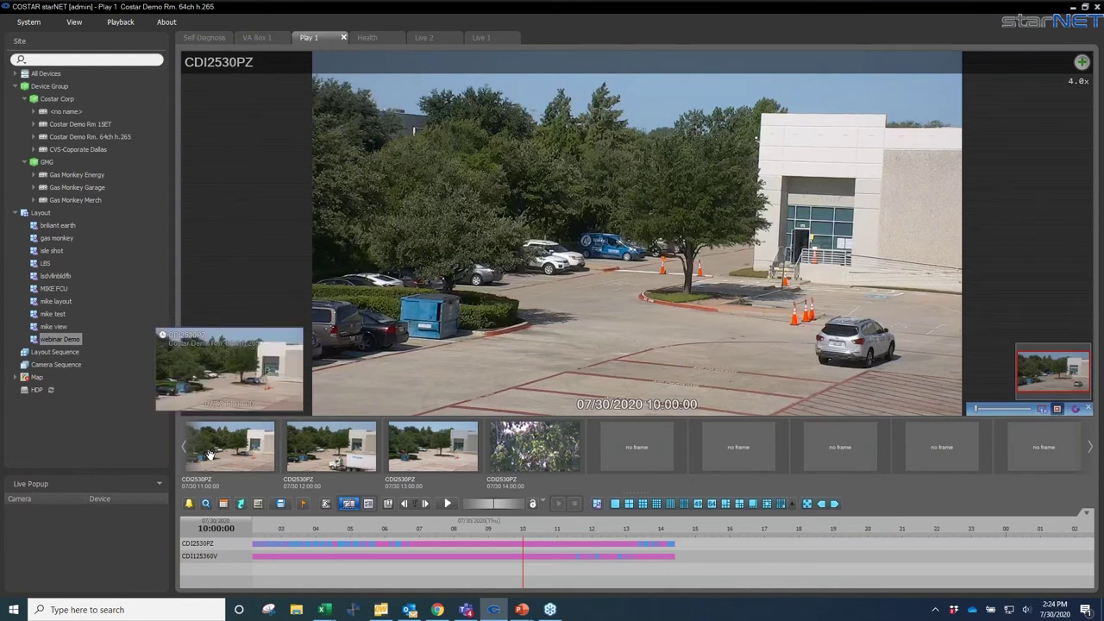
pyautogui.moveTo(329, 465)
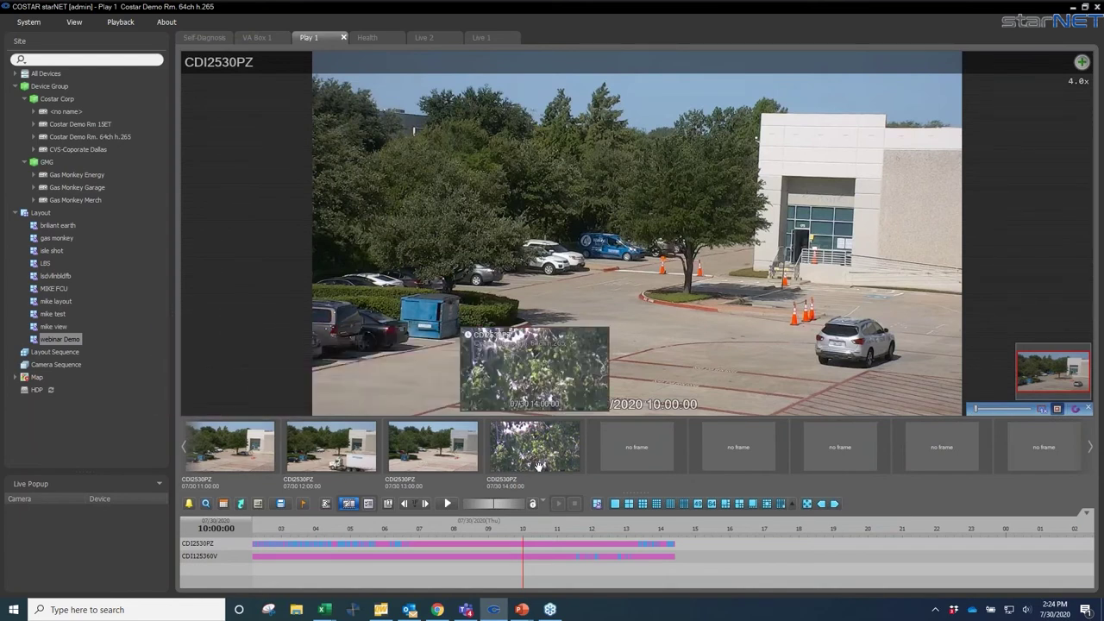
pyautogui.click(227, 455)
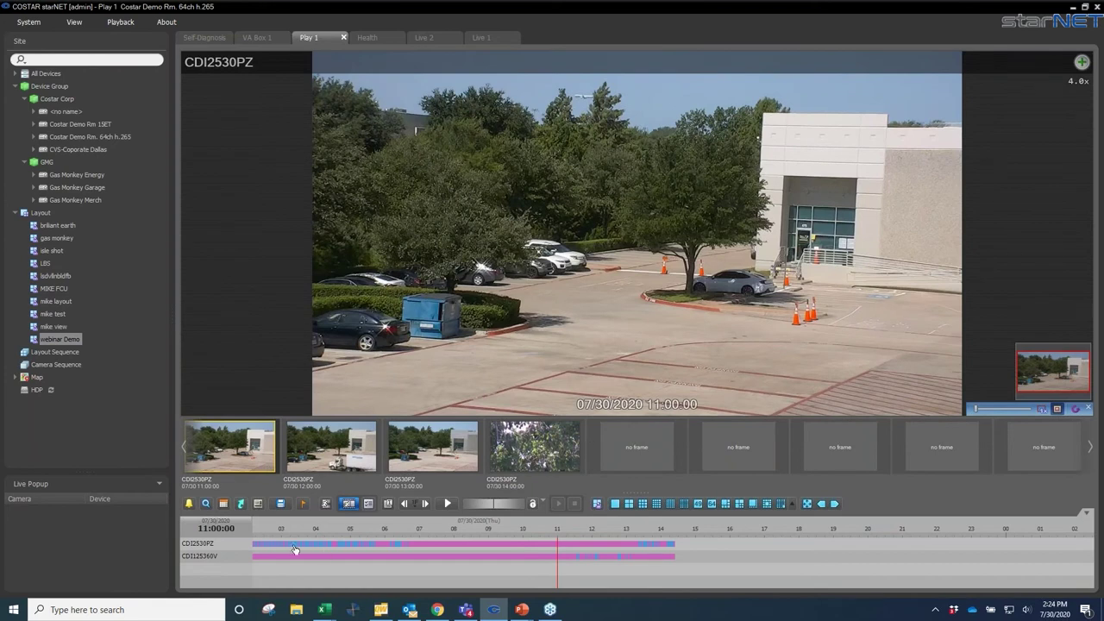
# - Run another TimeLapse thumbnail search on CDI2530PZ with the Thumbnail Interval set to 10 Min
pyautogui.click(368, 504)
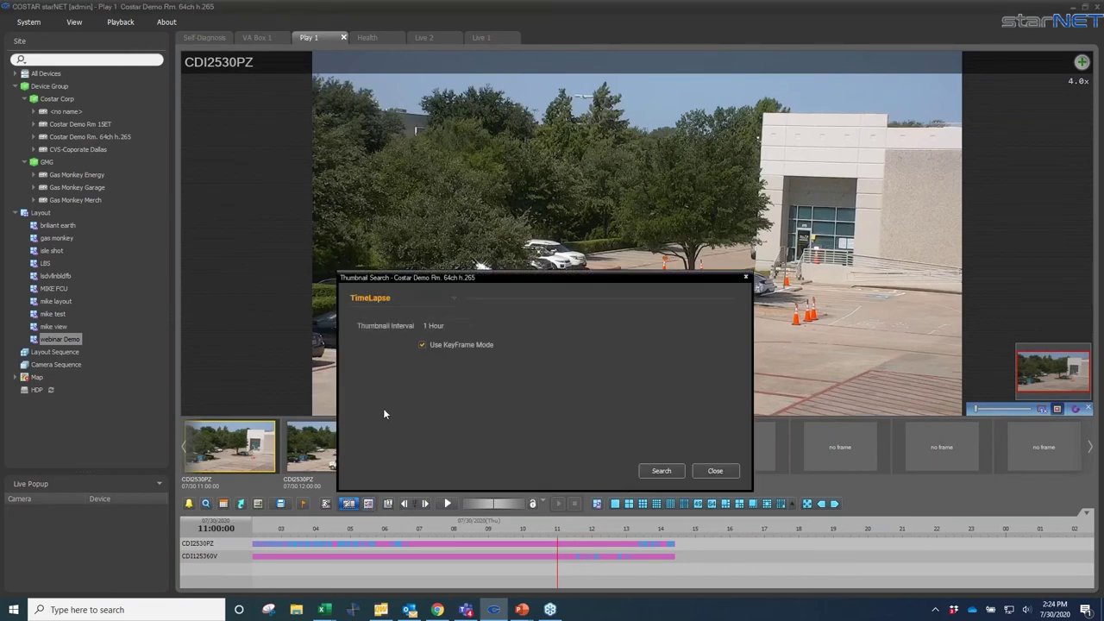
pyautogui.click(441, 330)
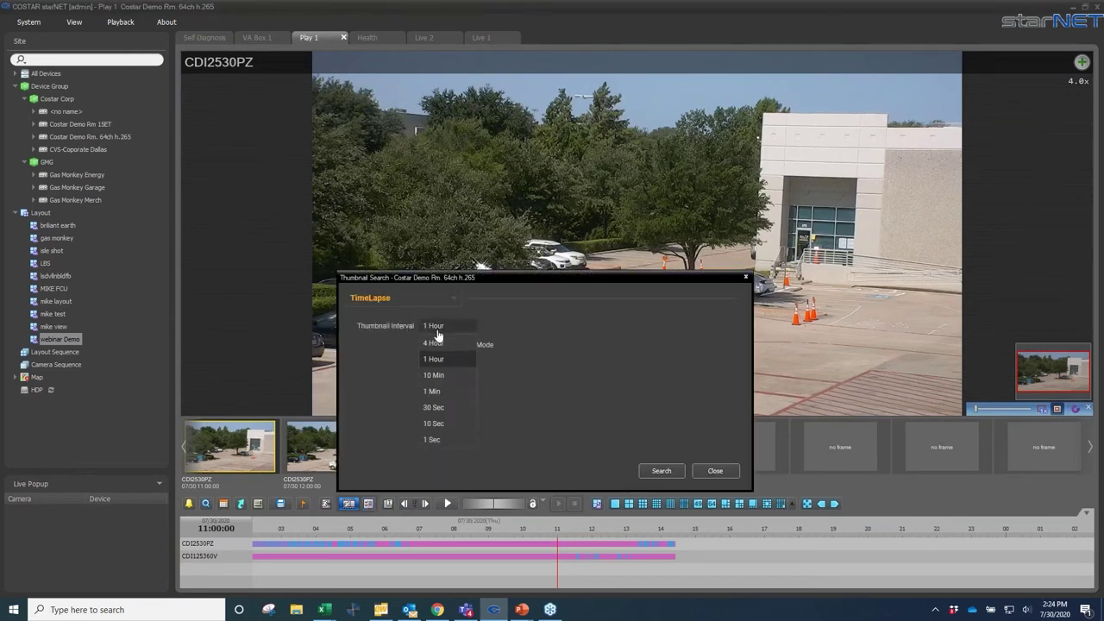
pyautogui.click(434, 377)
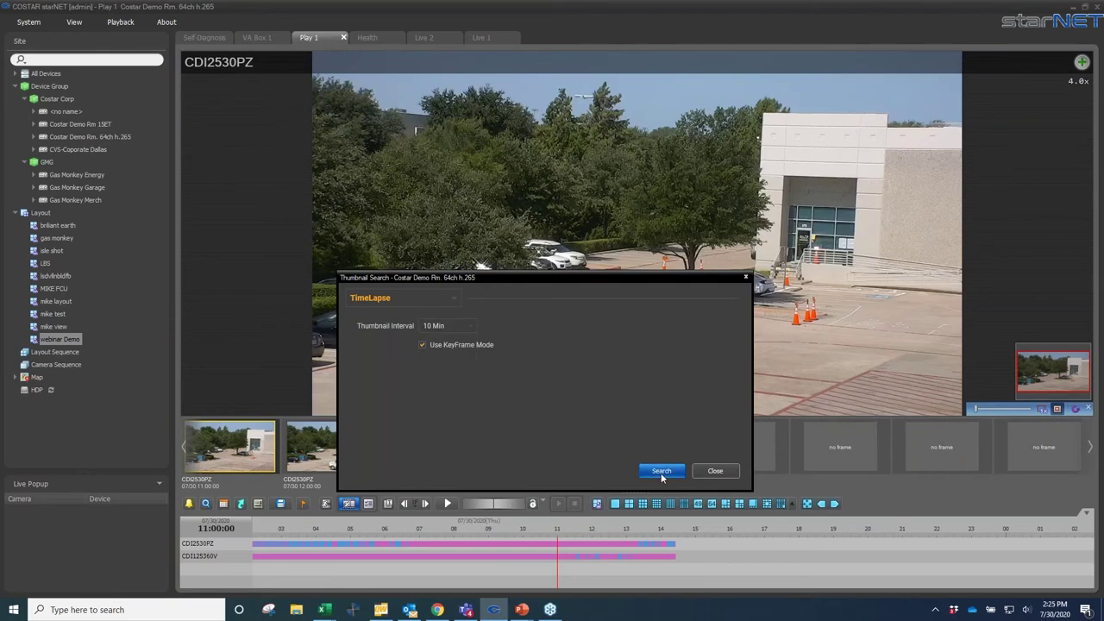
pyautogui.click(659, 472)
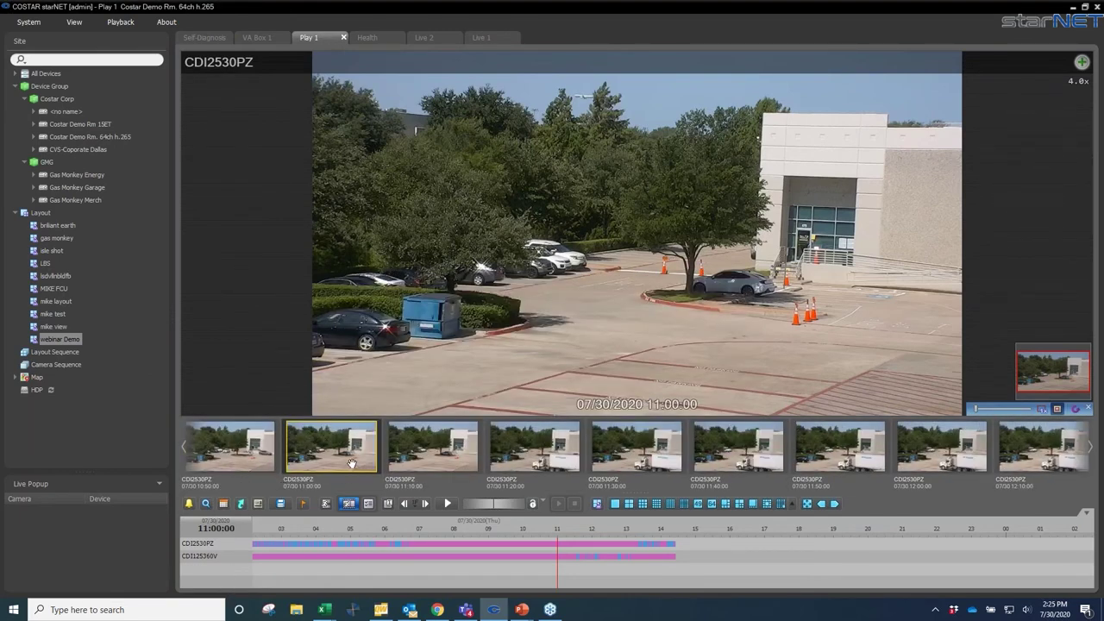
# - Jump to the 10:50:00 thumbnail and drill down from it to a 1 Min thumbnail interval, previewing the new frames
pyautogui.click(253, 456)
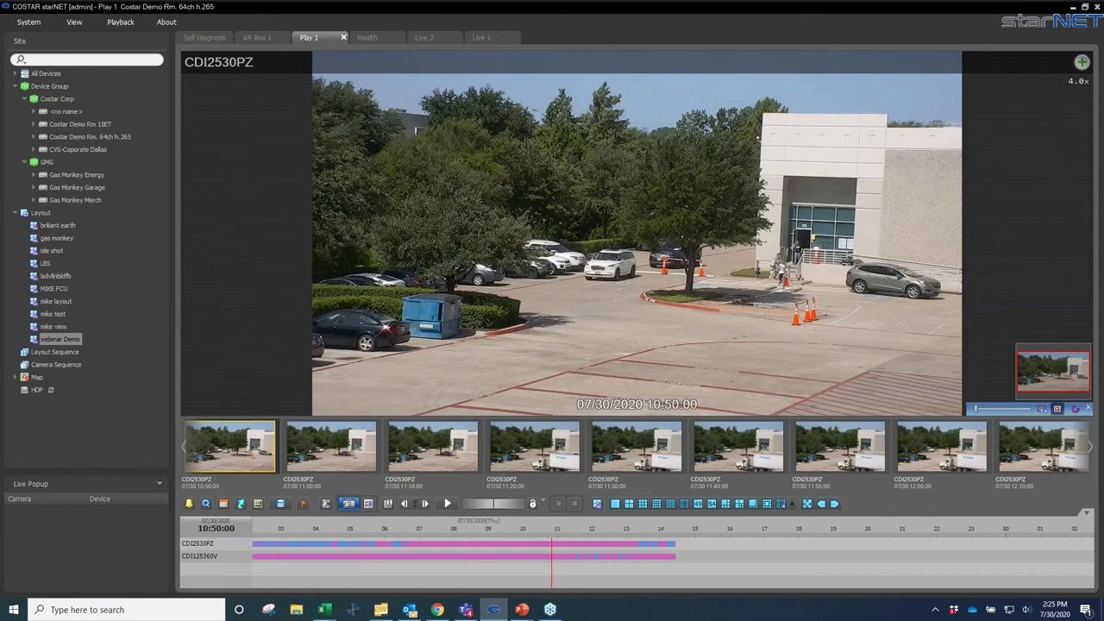
pyautogui.doubleClick(254, 456)
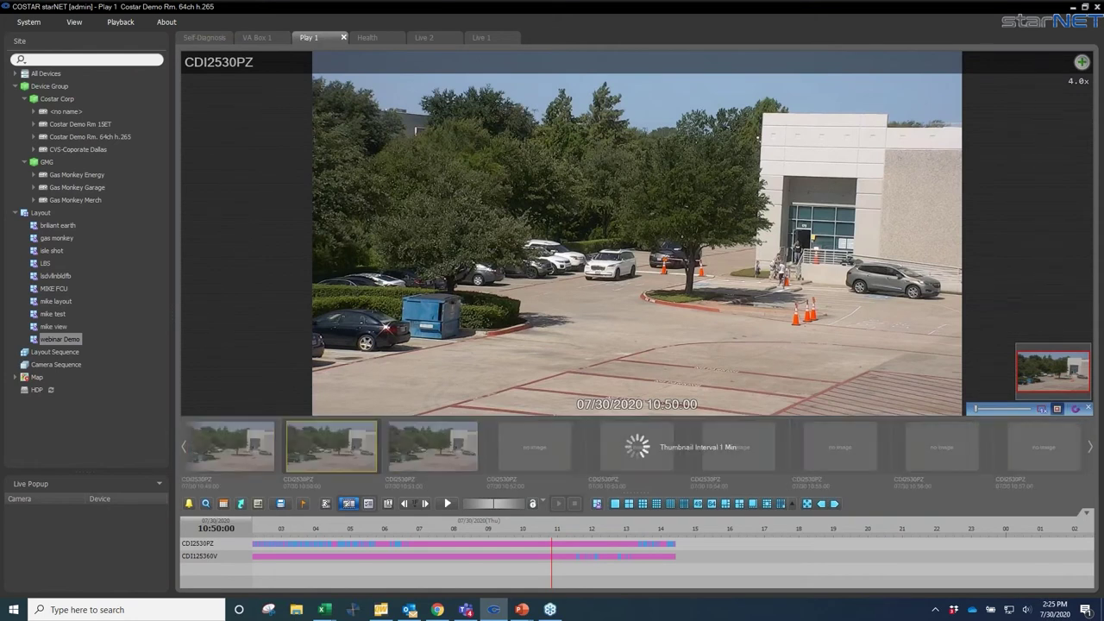
pyautogui.moveTo(252, 456)
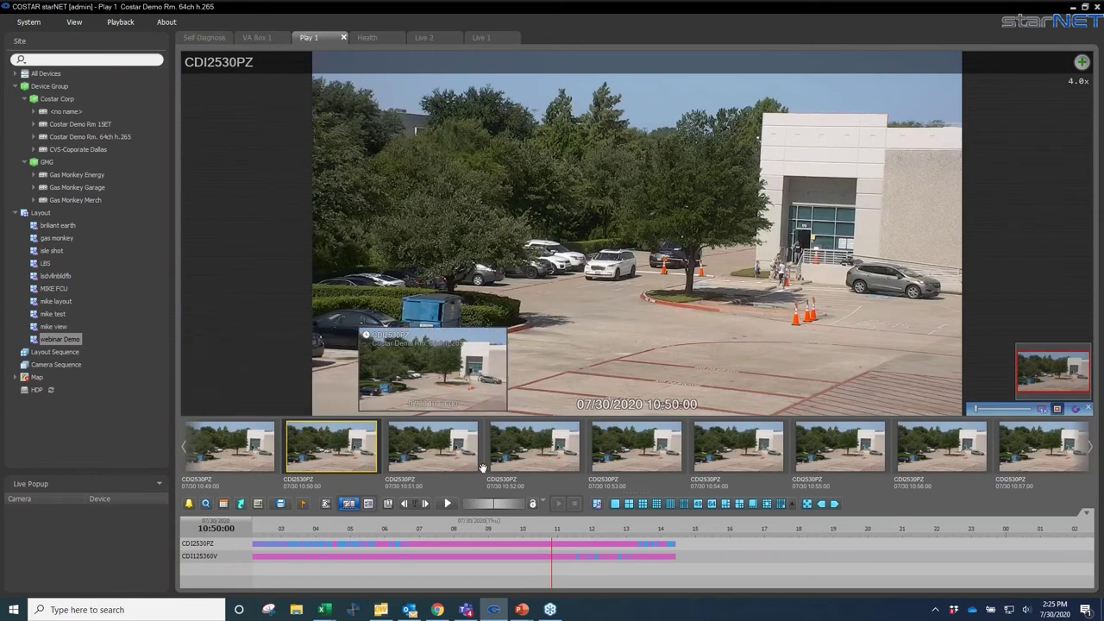
pyautogui.moveTo(678, 448)
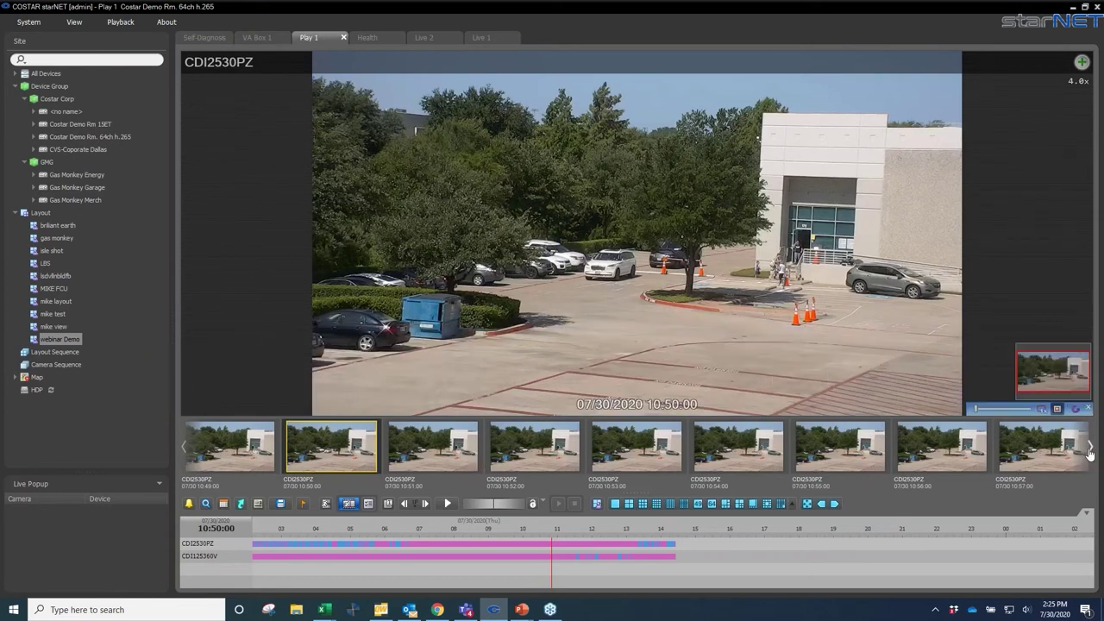
# - Browse forward through the one-minute thumbnails, jump to the 10:58:00 frame, and shuttle the recording to 10:58:03
pyautogui.click(1089, 448)
pyautogui.click(1089, 450)
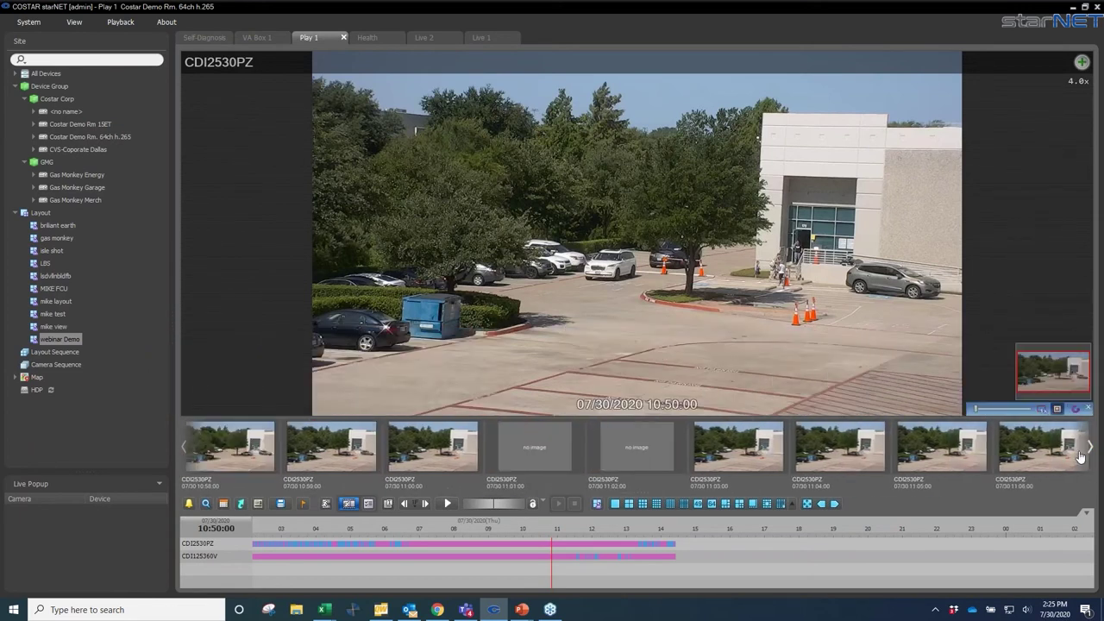
pyautogui.click(246, 457)
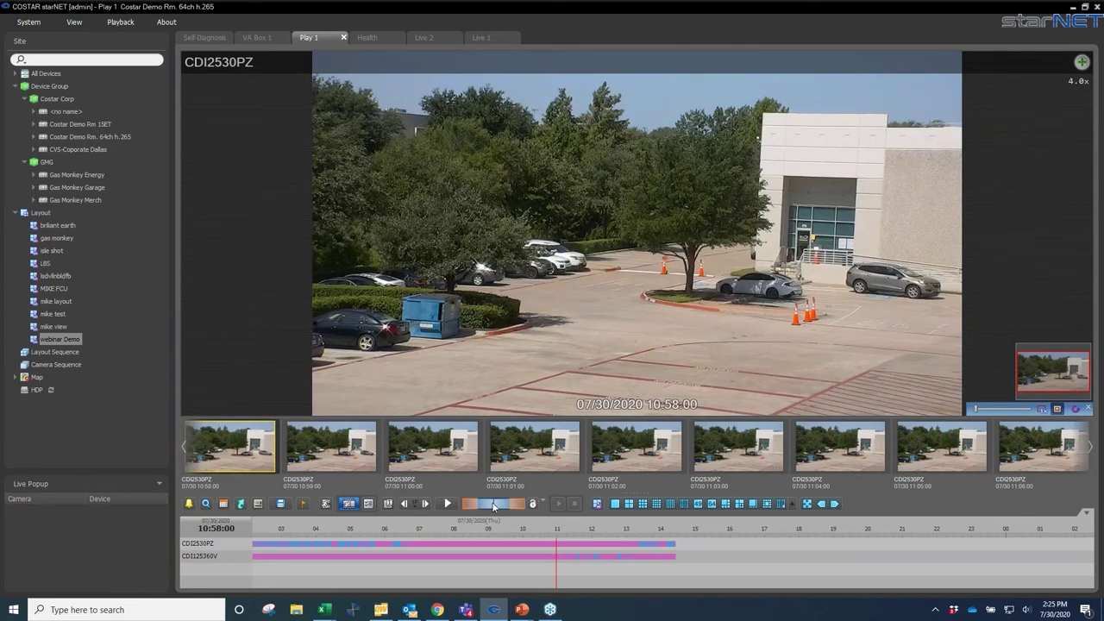
pyautogui.click(471, 507)
pyautogui.moveTo(471, 507); pyautogui.dragTo(504, 508)
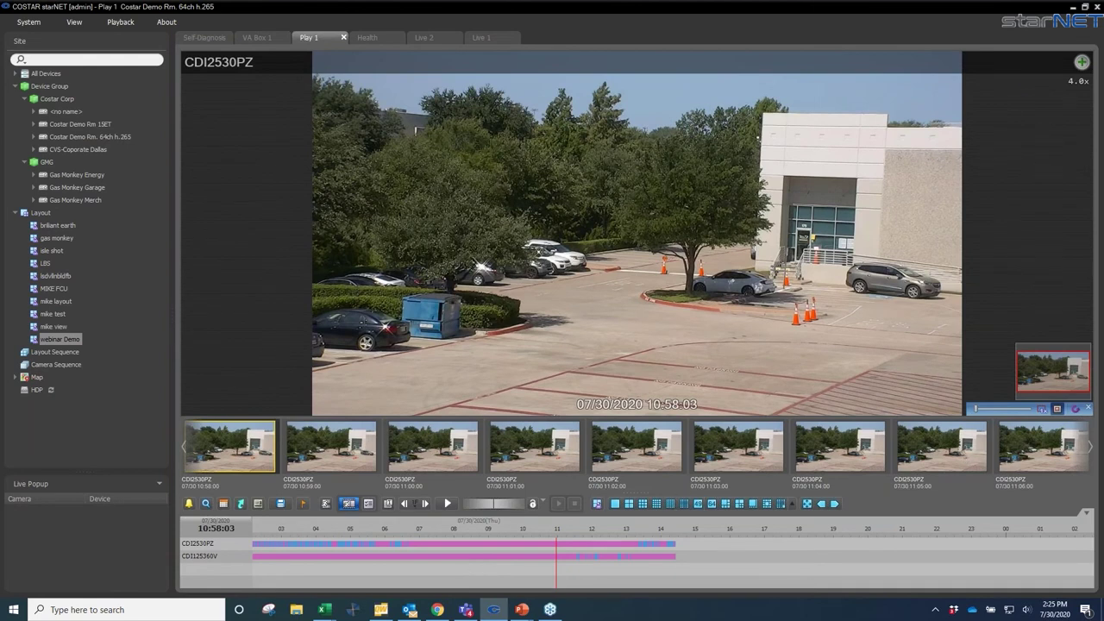
# - Jump to the 11:13:00 thumbnail where the truck appears, play the recording, and pause it at 11:13:03
pyautogui.click(1091, 448)
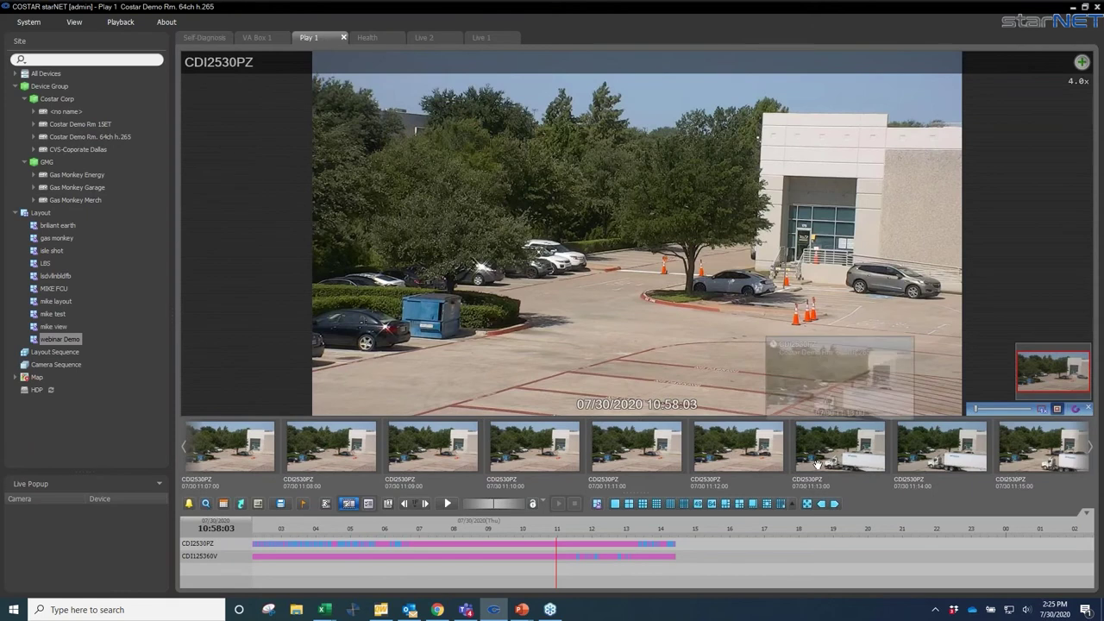
pyautogui.click(827, 459)
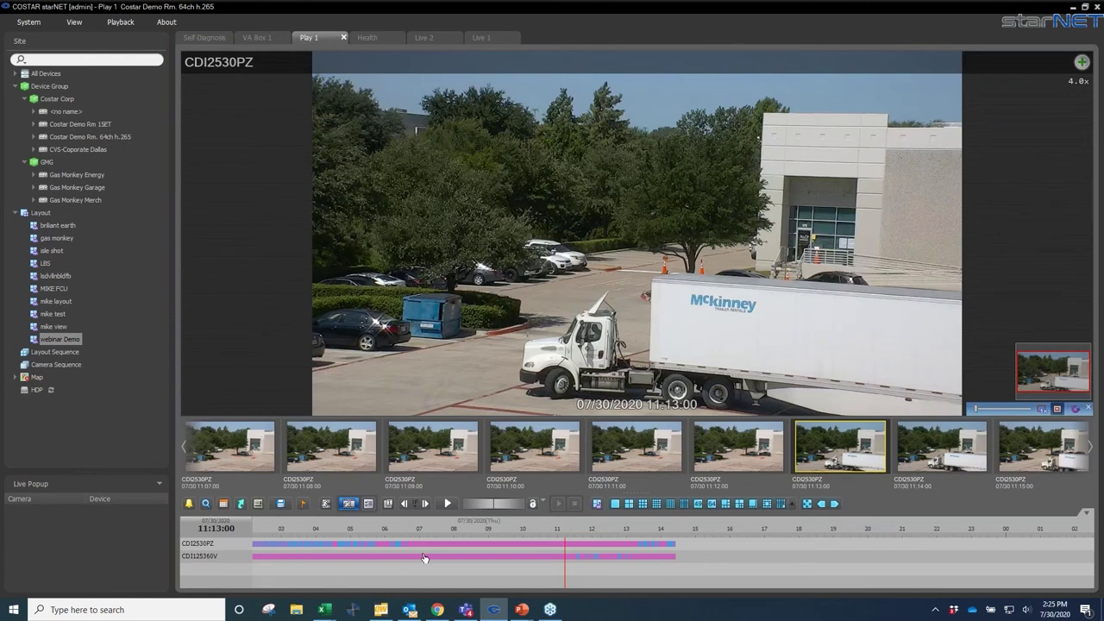
pyautogui.click(446, 505)
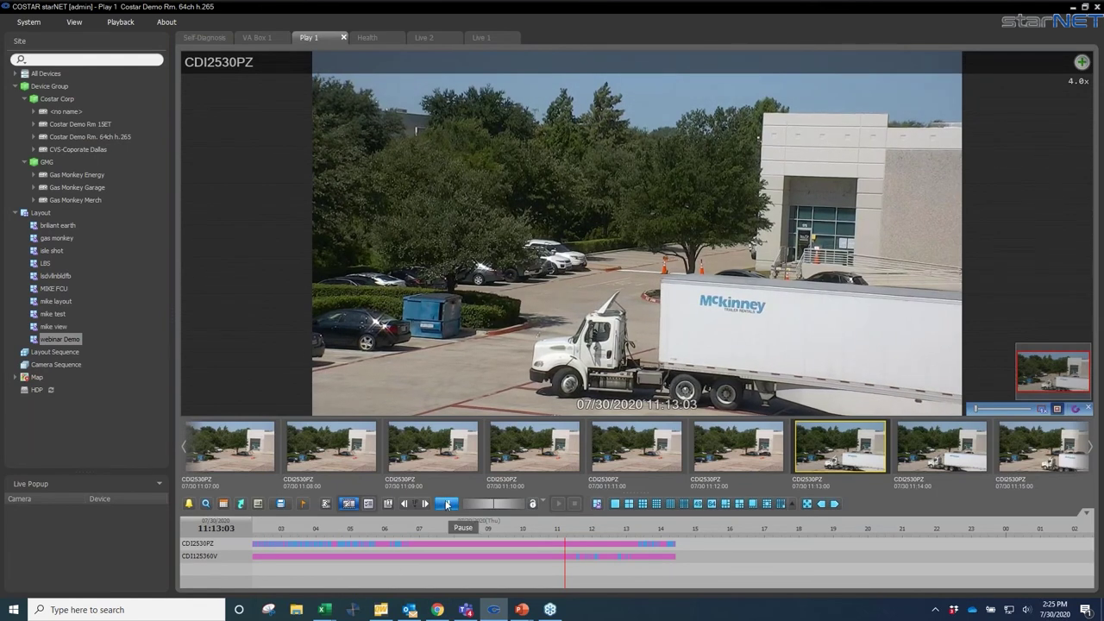
pyautogui.click(447, 505)
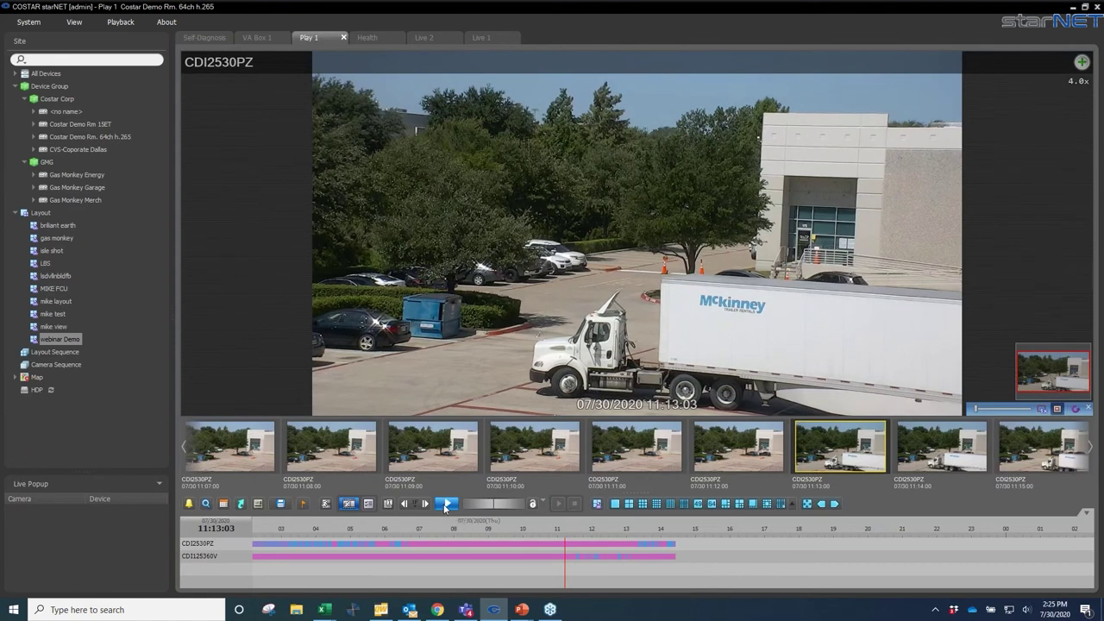
# - Run an event search on Costar Demo Rm. 64ch h.265 from First to Last for Auto Tracking events only
pyautogui.click(206, 504)
pyautogui.click(562, 130)
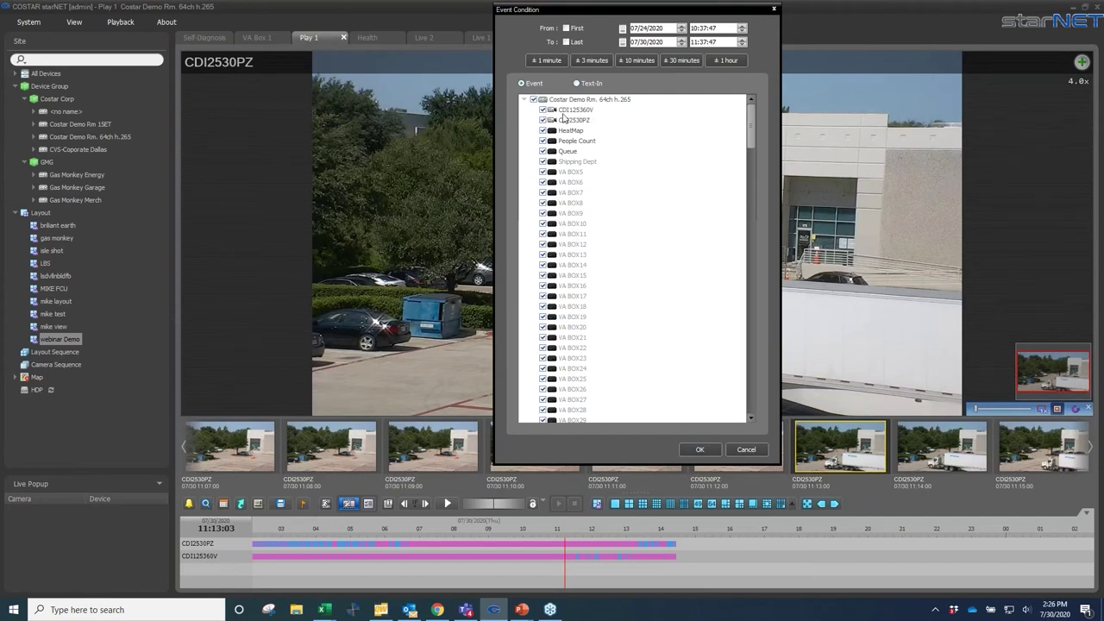
pyautogui.click(566, 28)
pyautogui.click(566, 41)
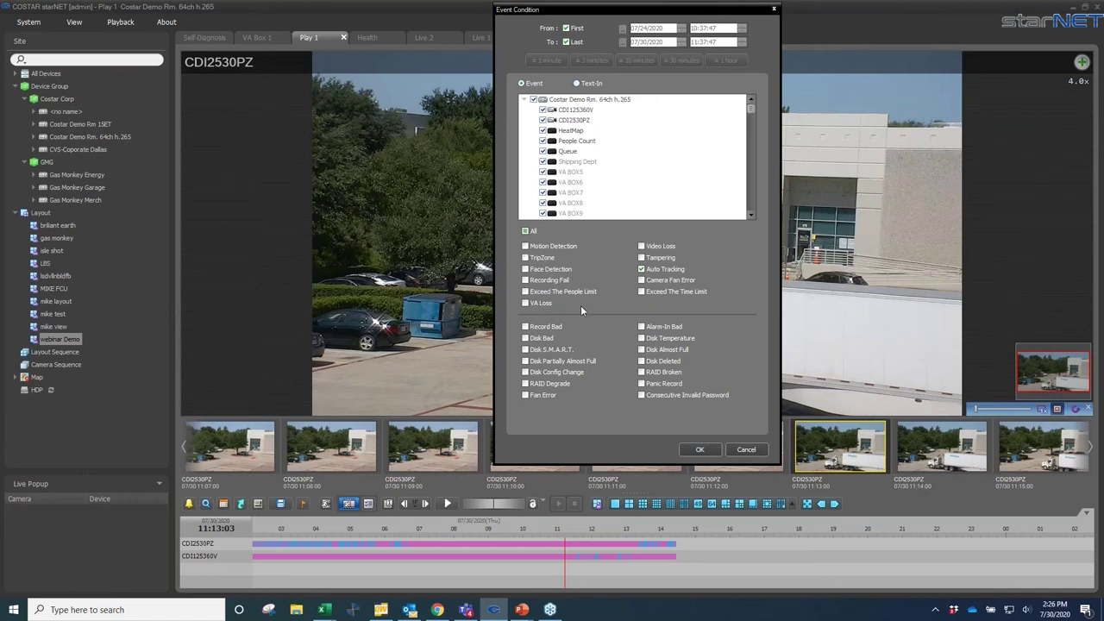
pyautogui.click(703, 450)
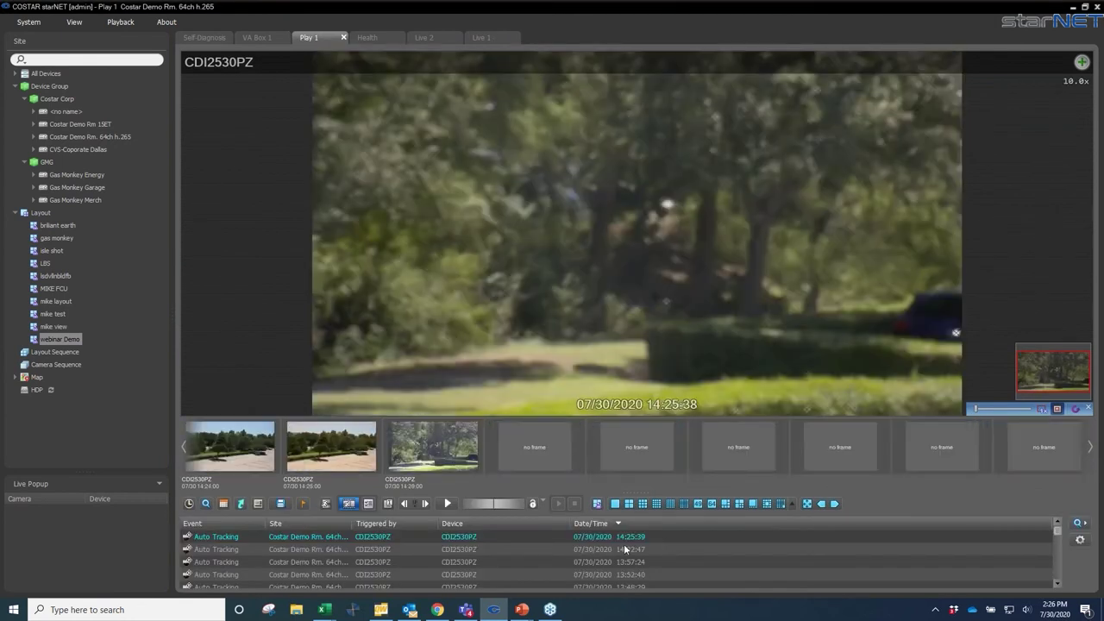
# - Open the 08:42:24 Auto Tracking event, play its recording, and shuttle through it to 08:43:55
pyautogui.scroll(-3, 624, 549)
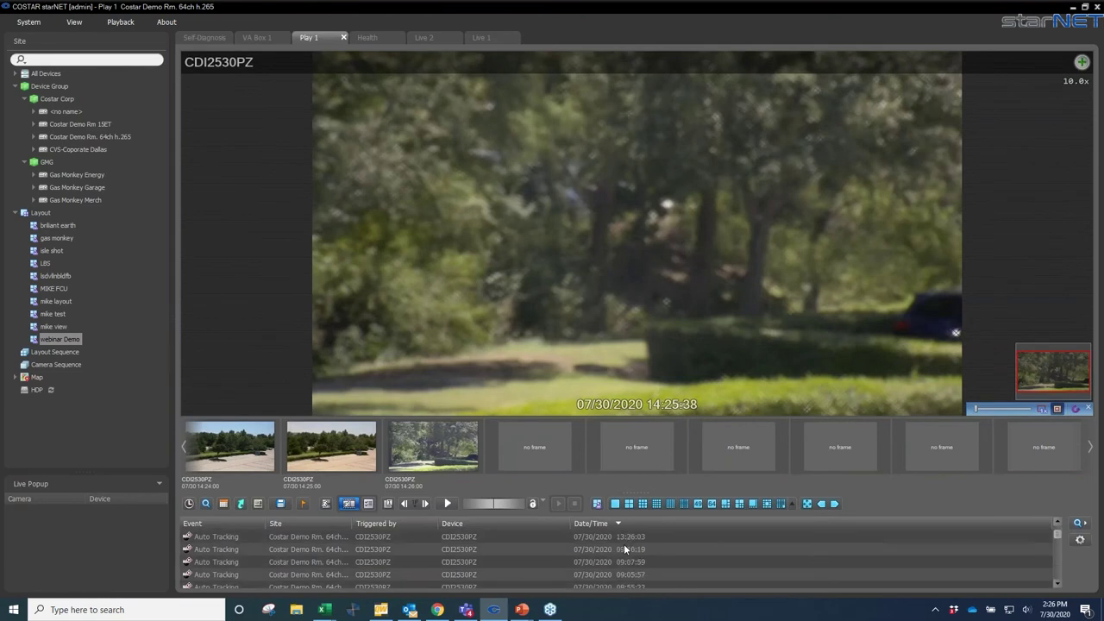
pyautogui.scroll(-3, 624, 543)
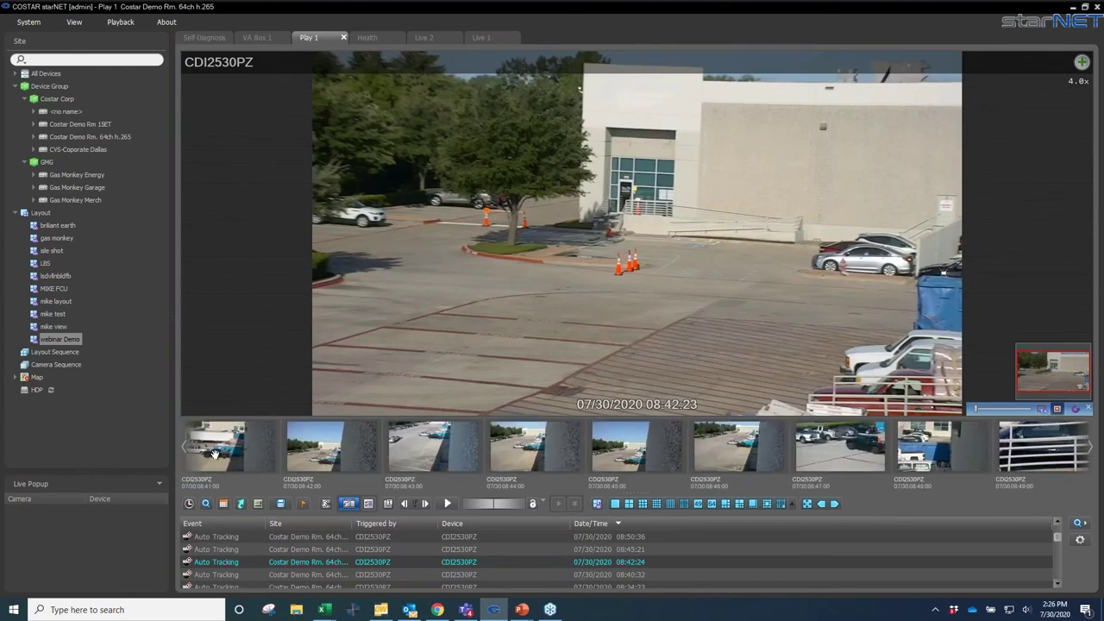
pyautogui.click(445, 504)
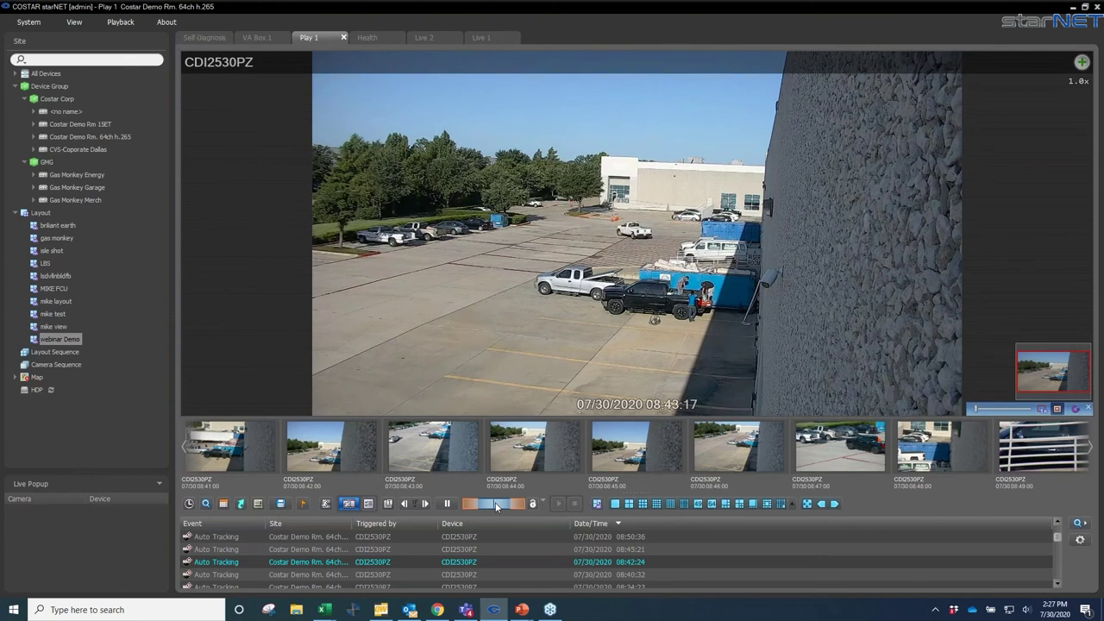
pyautogui.moveTo(501, 506); pyautogui.dragTo(521, 505)
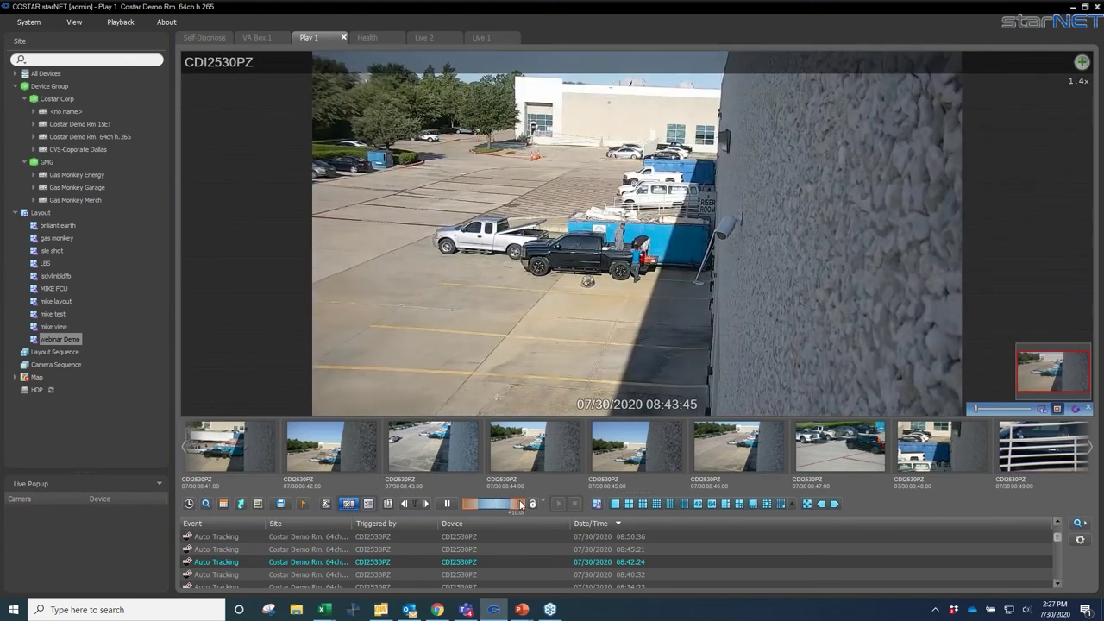
pyautogui.moveTo(521, 504); pyautogui.dragTo(487, 501)
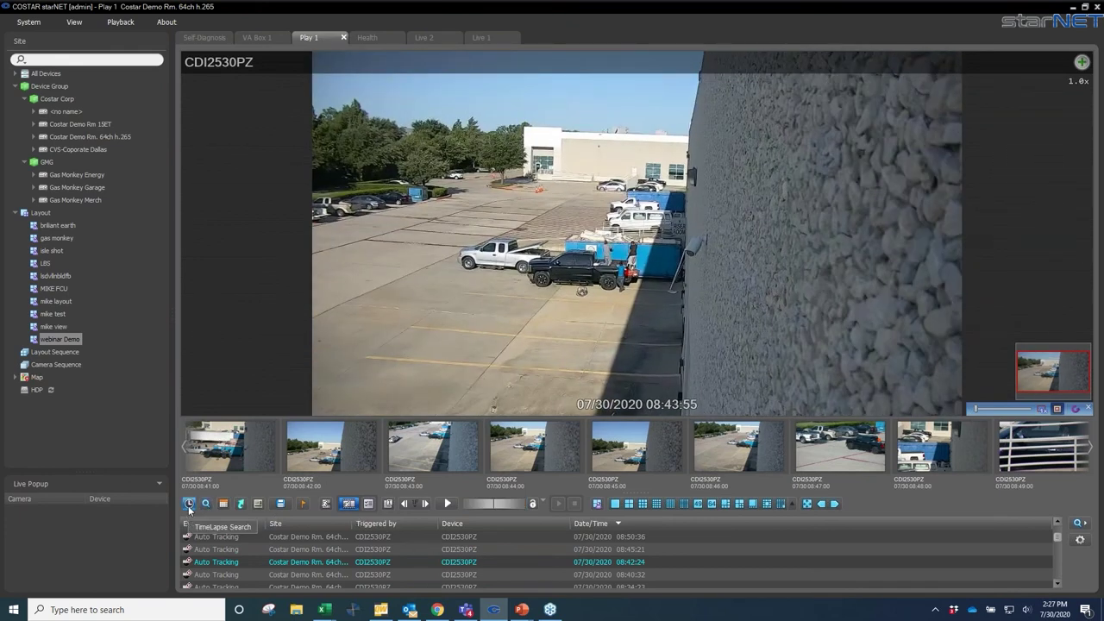
# - Go to 07/30/2020 09:10:55 in the CDI2530PZ recording and shuttle playback from that moment
pyautogui.click(240, 504)
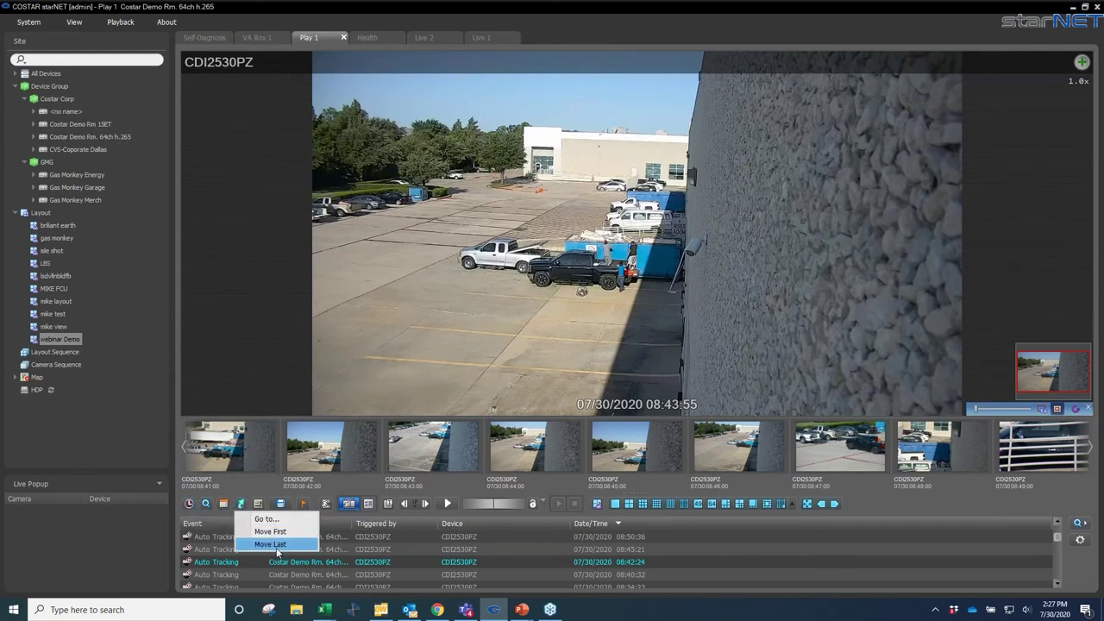
pyautogui.click(267, 519)
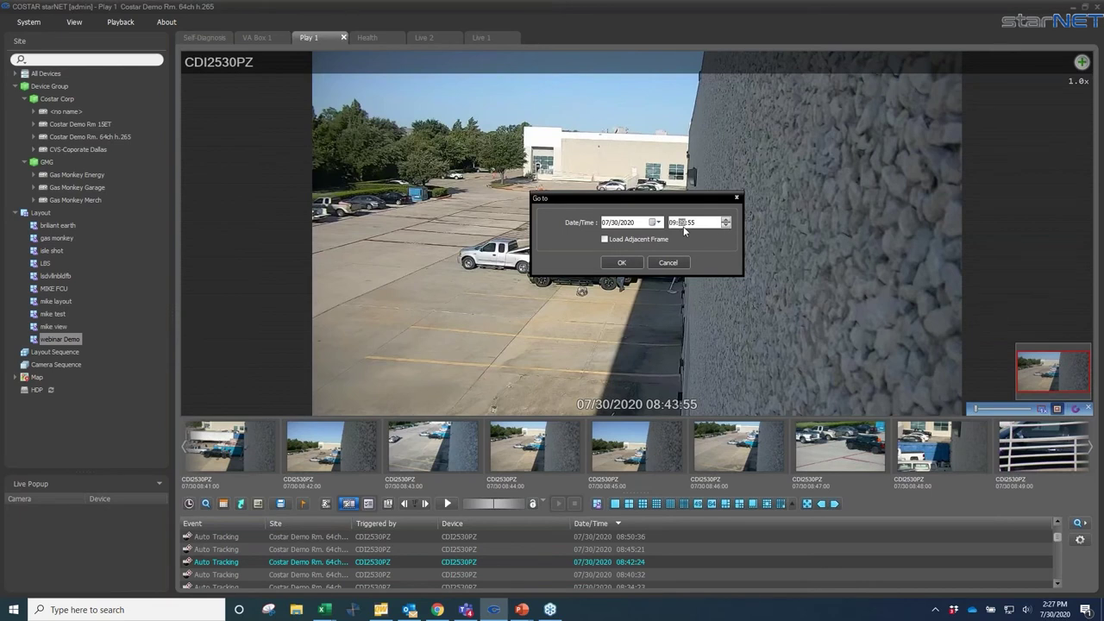
pyautogui.click(622, 263)
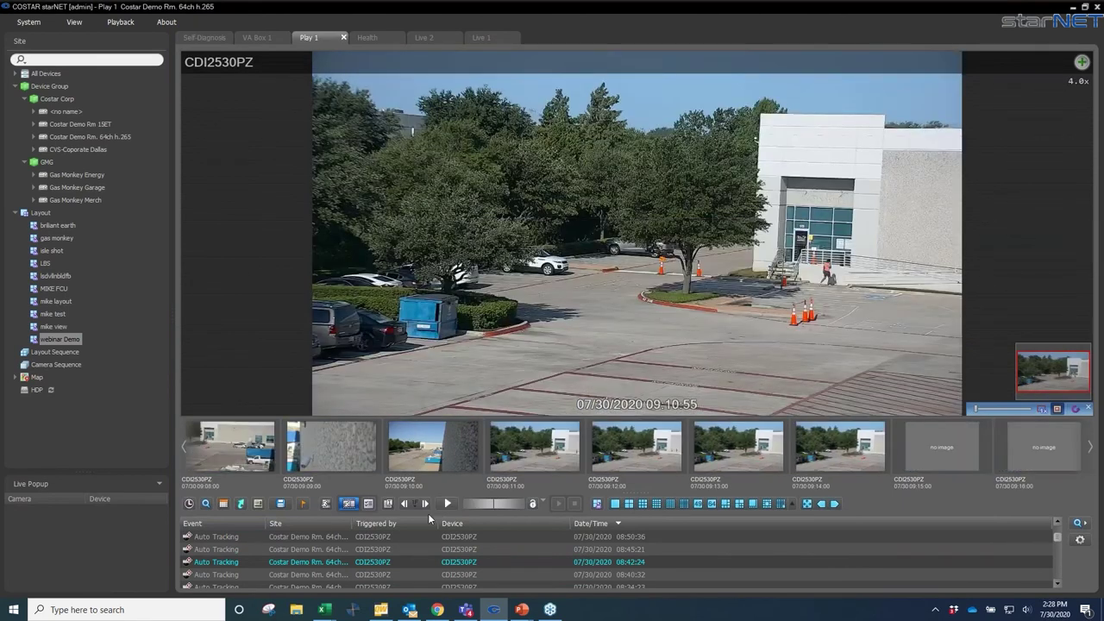
pyautogui.click(471, 505)
pyautogui.moveTo(471, 505); pyautogui.dragTo(471, 504)
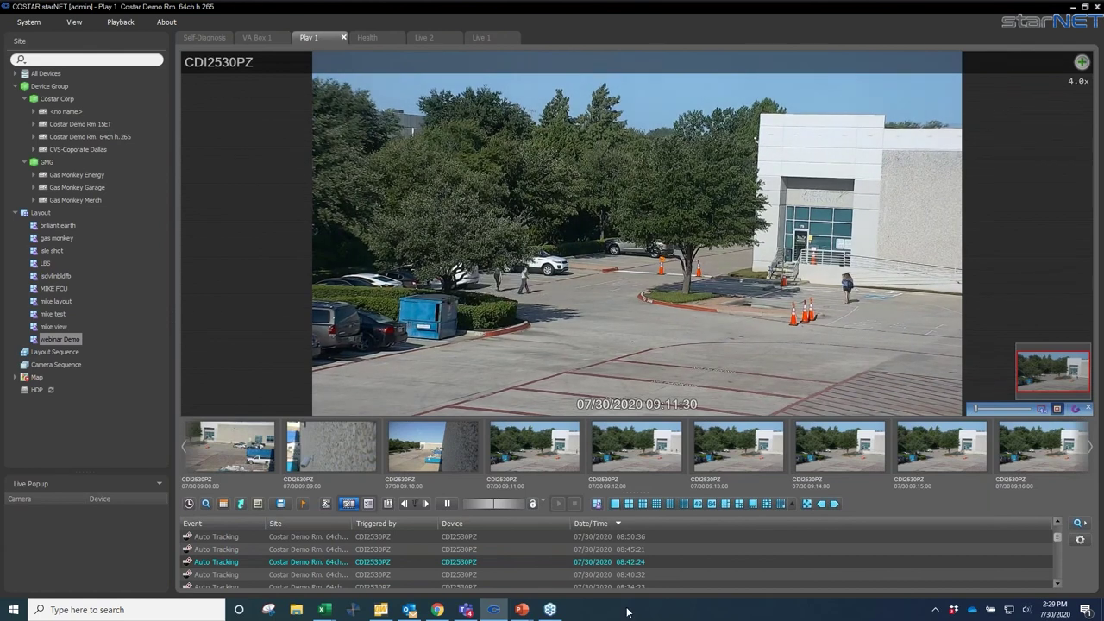
# - Open the 08:45:21 Auto Tracking event, go to the 06:57:46 event, and play its recording
pyautogui.click(456, 548)
pyautogui.scroll(-2, 488, 555)
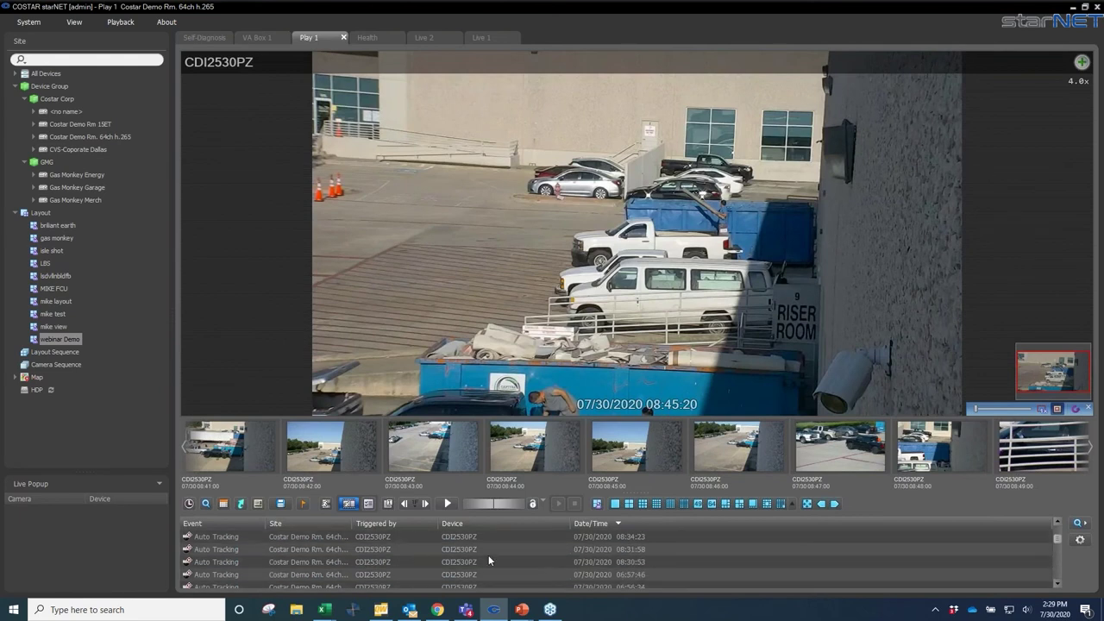
pyautogui.click(466, 562)
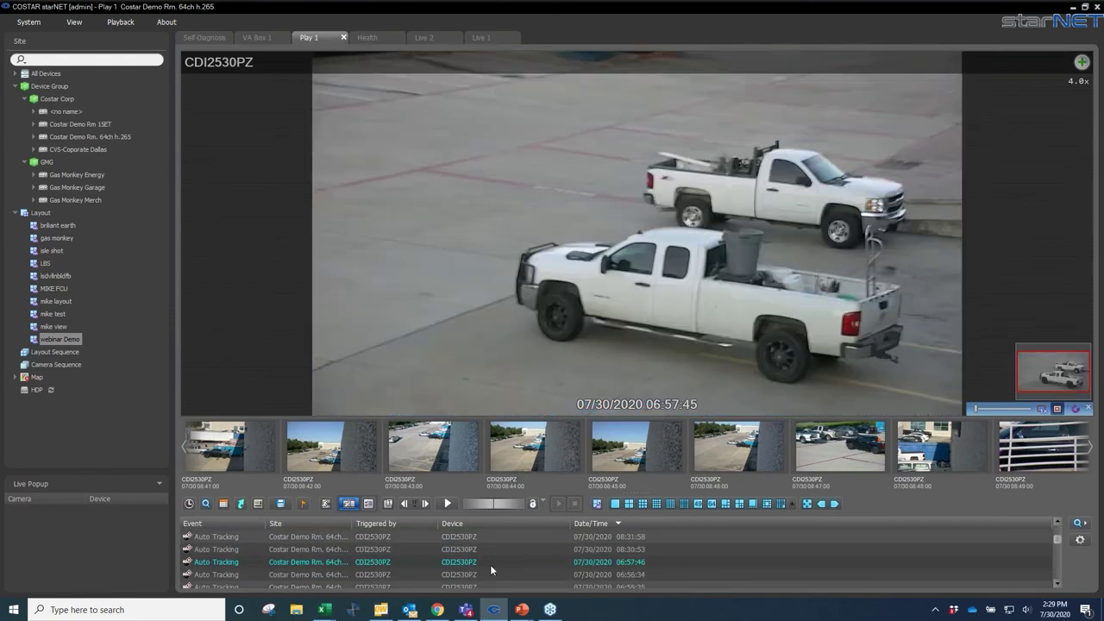
pyautogui.click(448, 504)
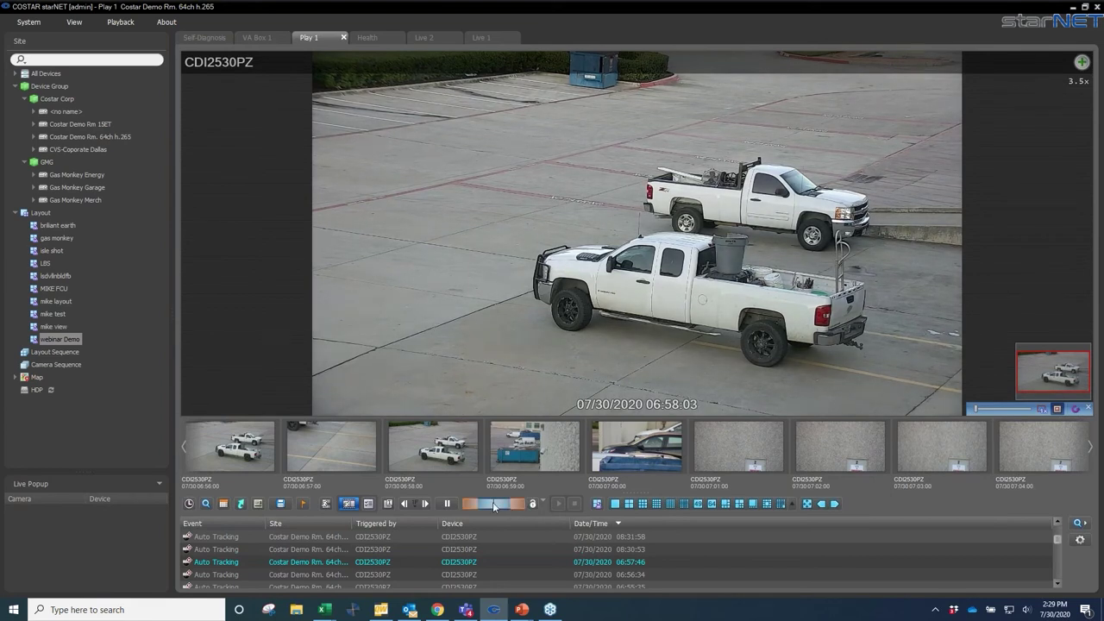
# - Shuttle the pickup truck recording forward and backward to 06:58:13, and resume normal playback
pyautogui.moveTo(509, 507); pyautogui.dragTo(520, 512)
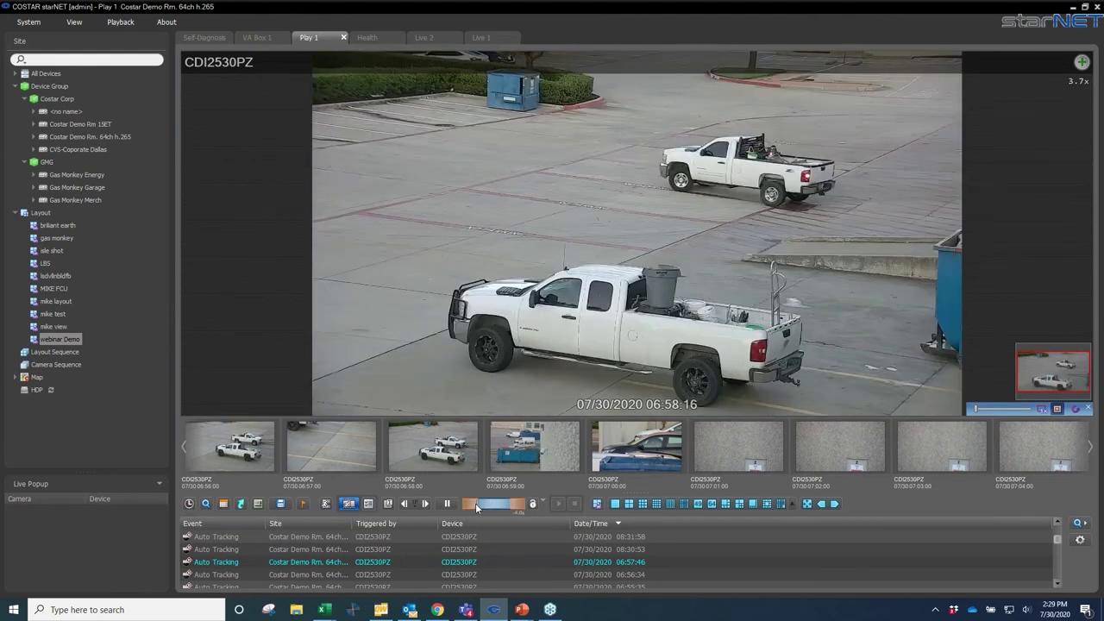
pyautogui.moveTo(476, 507); pyautogui.dragTo(479, 507)
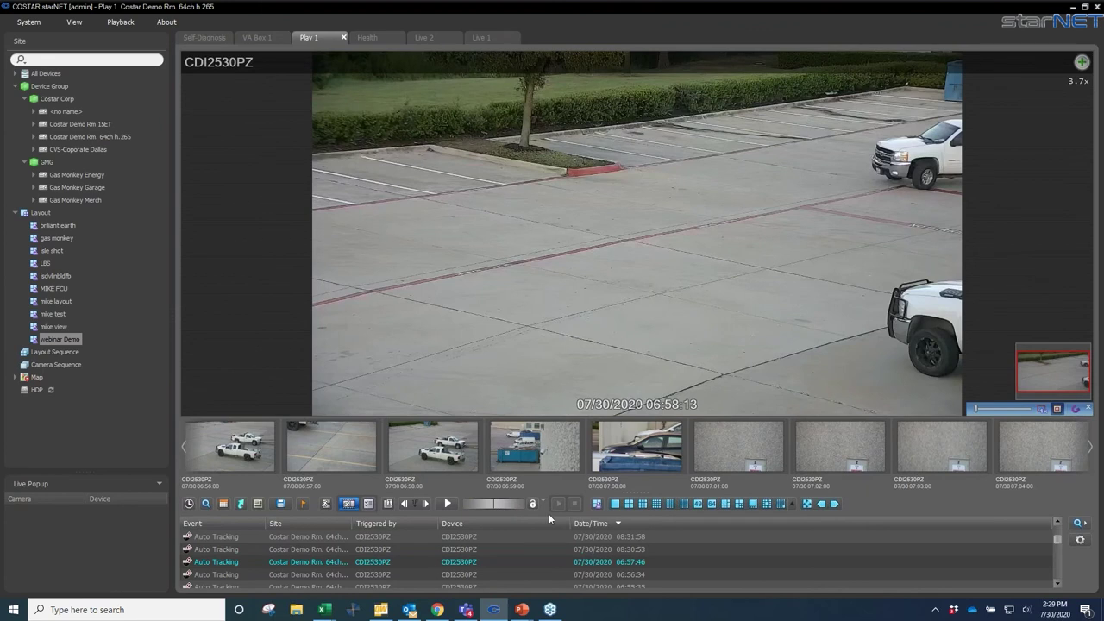
pyautogui.click(447, 504)
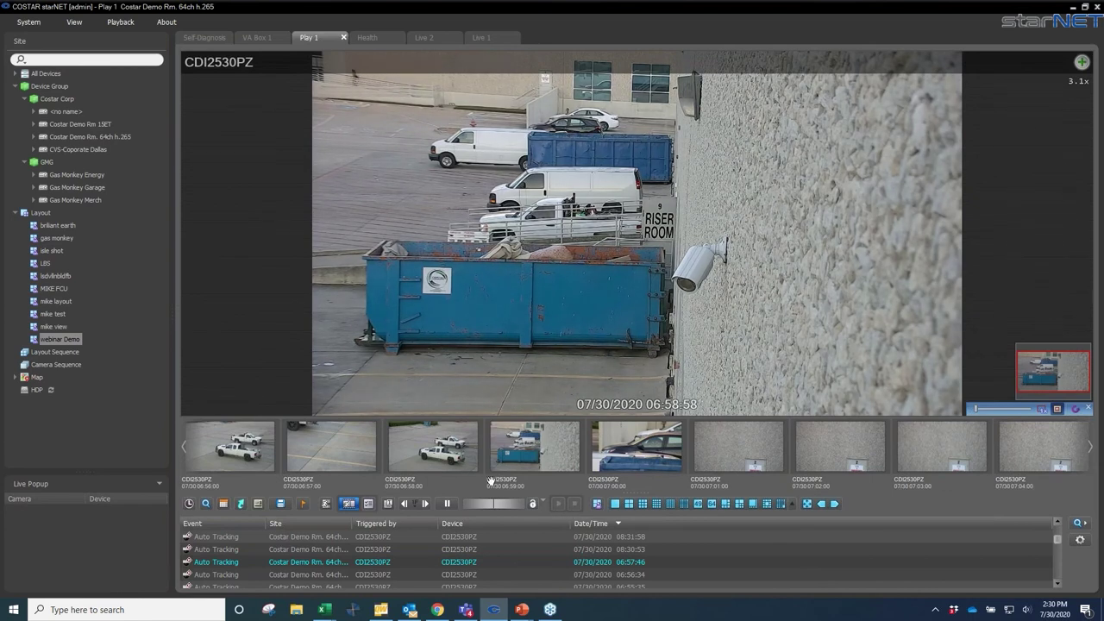
# - Remove the CDI2530PZ camera from the playback layout and enlarge the CDI125360V fisheye camera to fill the view
pyautogui.rightClick(374, 262)
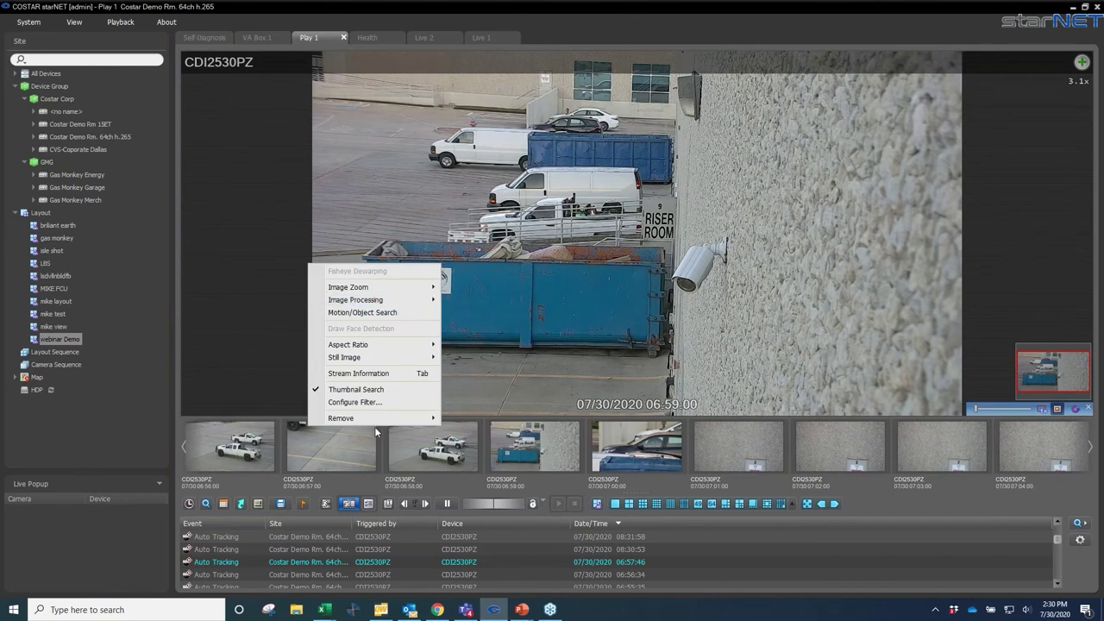
pyautogui.moveTo(371, 419)
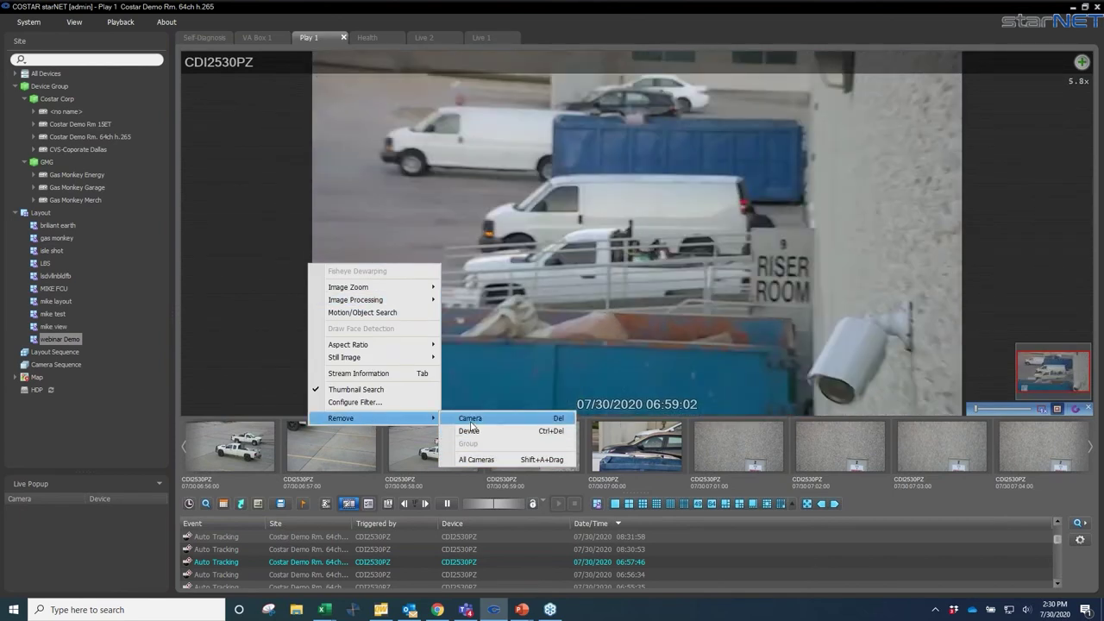
pyautogui.click(470, 419)
pyautogui.doubleClick(360, 167)
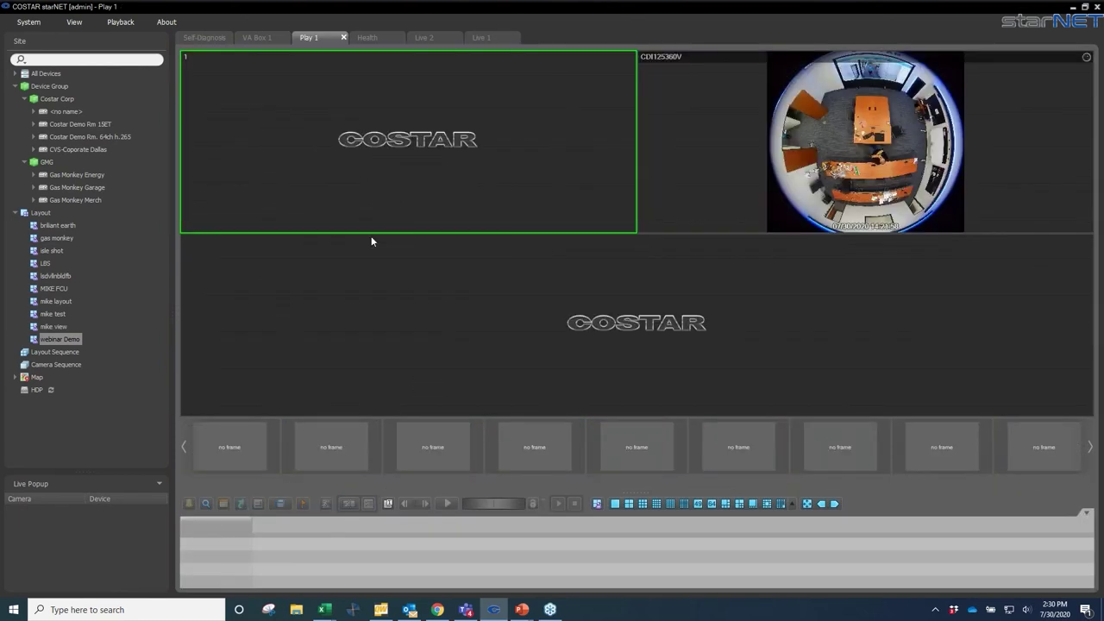
pyautogui.doubleClick(758, 147)
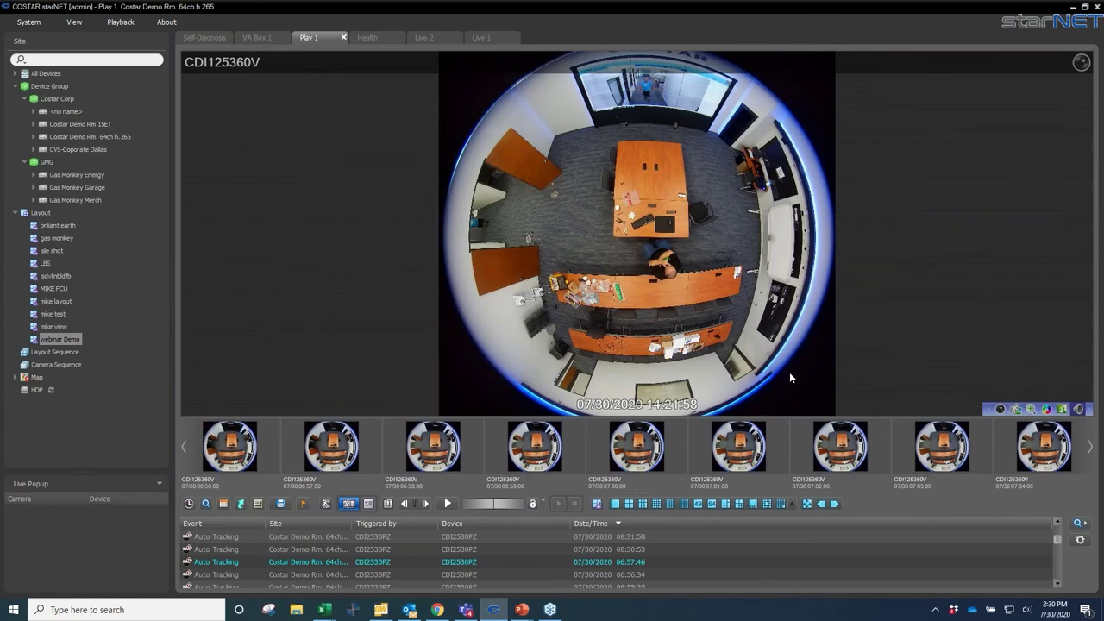
# - Enable fisheye dewarping on the CDI125360V recording, and zoom and pan around the room to the wall with the window
pyautogui.click(1000, 410)
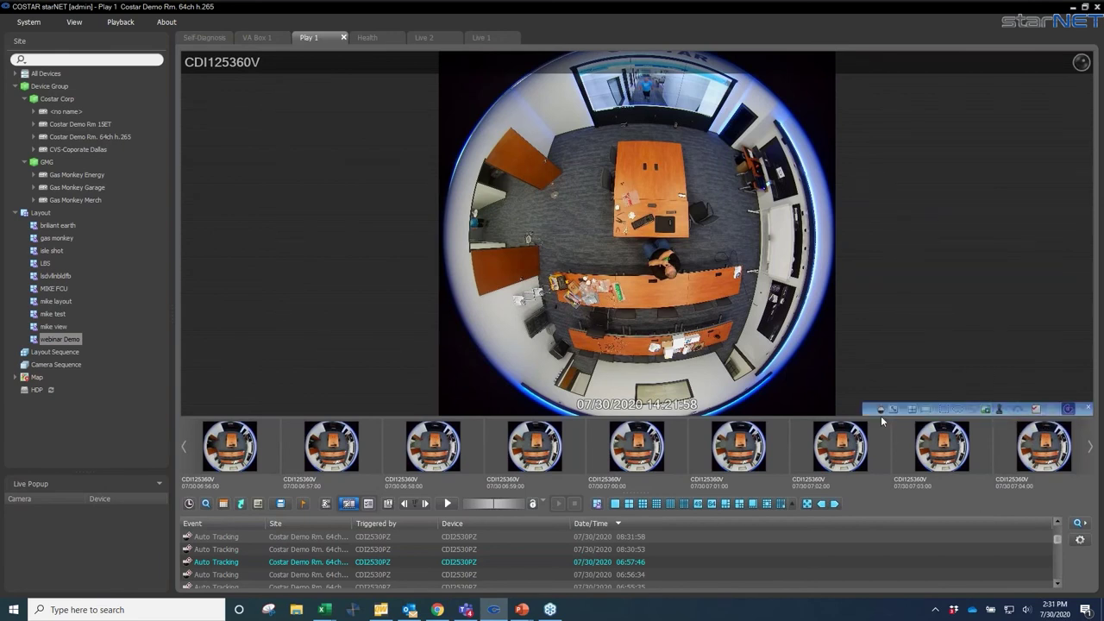
pyautogui.click(999, 414)
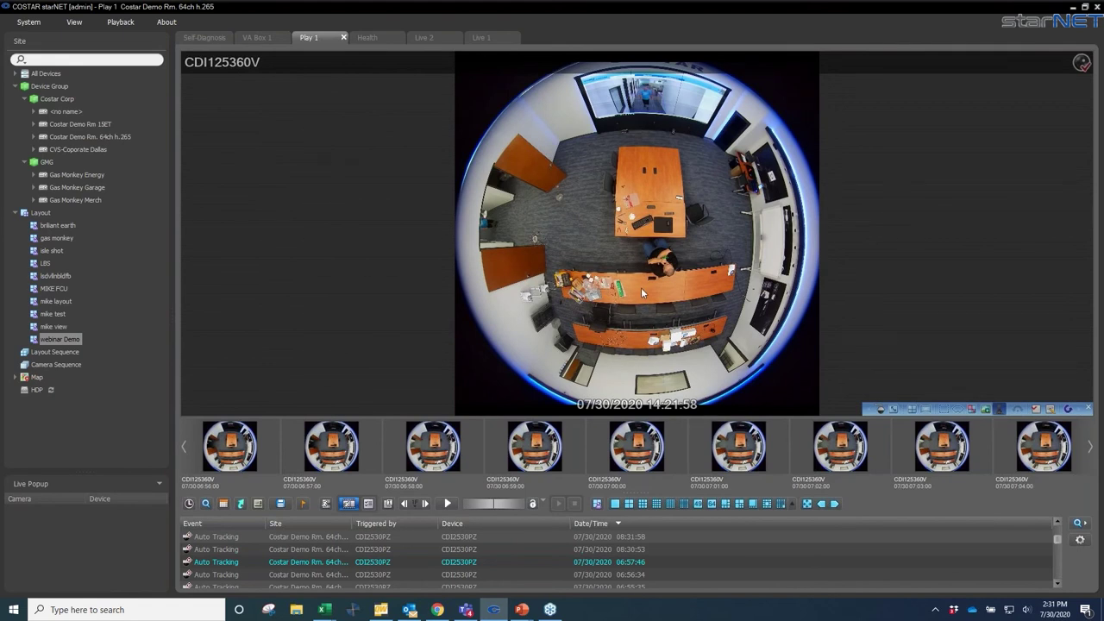
pyautogui.scroll(5, 641, 289)
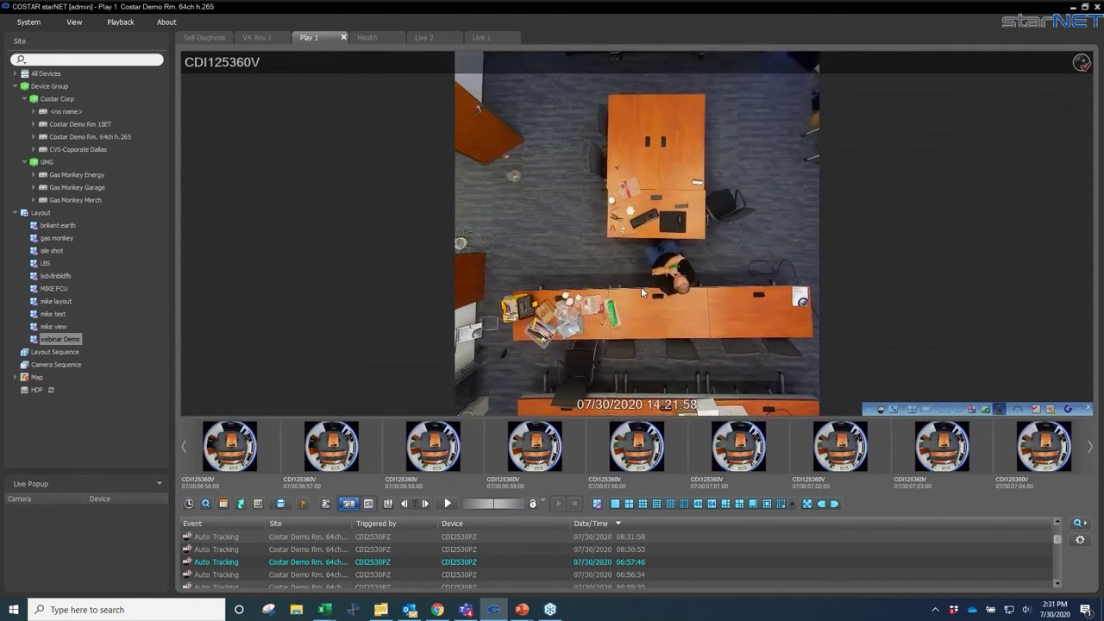
pyautogui.scroll(5, 641, 287)
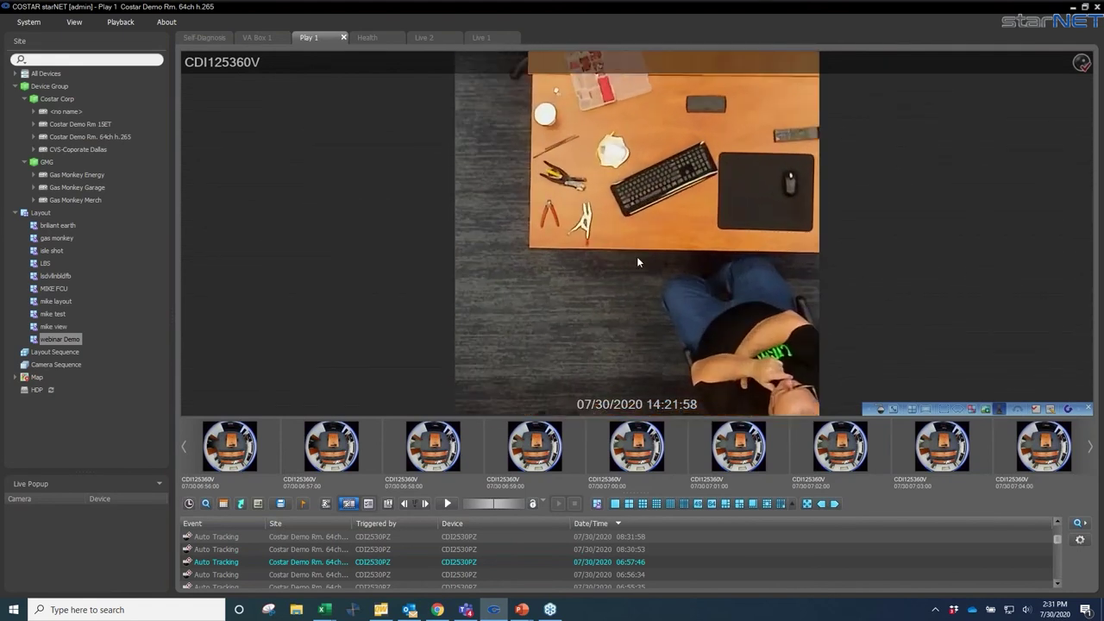
pyautogui.moveTo(647, 234)
pyautogui.mouseDown()
pyautogui.moveTo(677, 172)
pyautogui.moveTo(712, 150)
pyautogui.moveTo(751, 162)
pyautogui.moveTo(742, 233)
pyautogui.moveTo(744, 255)
pyautogui.moveTo(760, 260)
pyautogui.mouseUp()
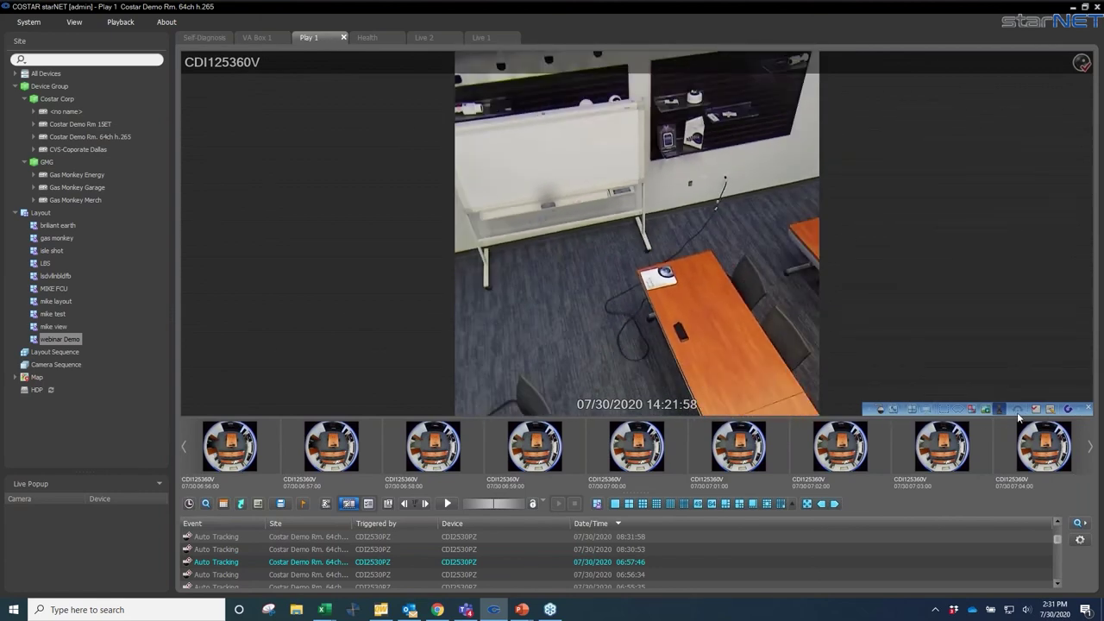
pyautogui.moveTo(631, 250); pyautogui.dragTo(737, 284)
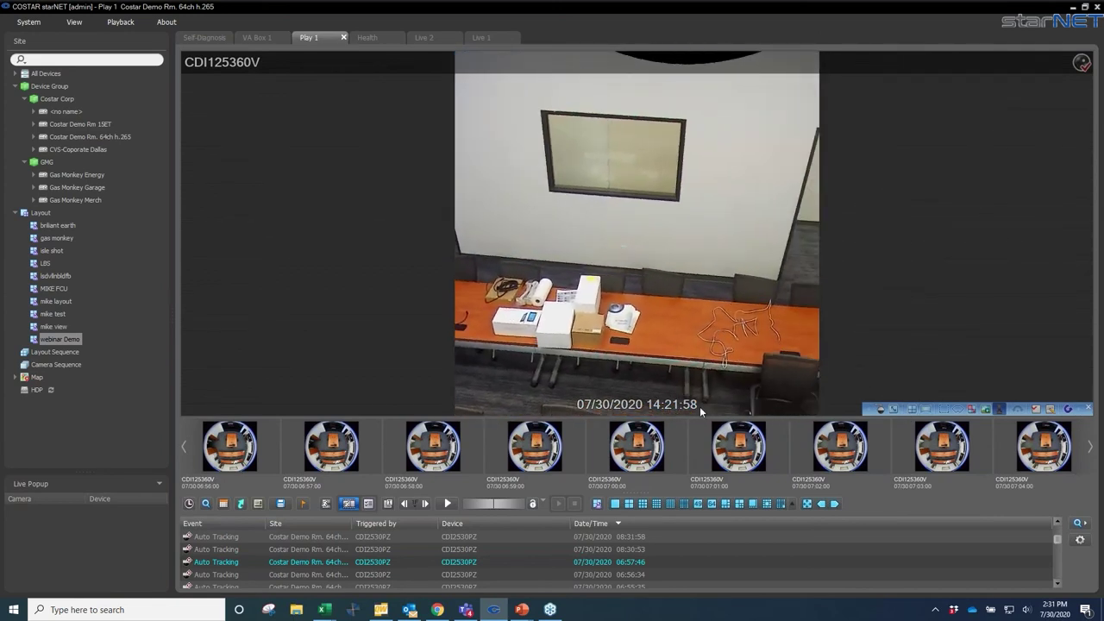
# - Switch the dewarped recording to Main + 6 Panes, and zoom and pan the two upper side panes to the room corner and desk
pyautogui.click(911, 408)
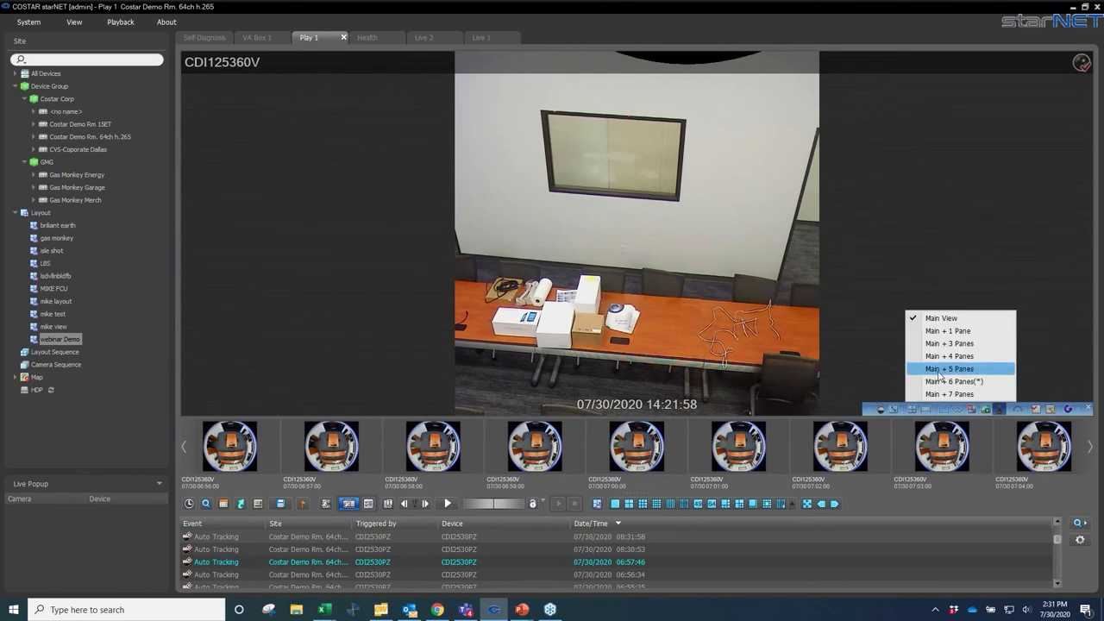
pyautogui.click(941, 382)
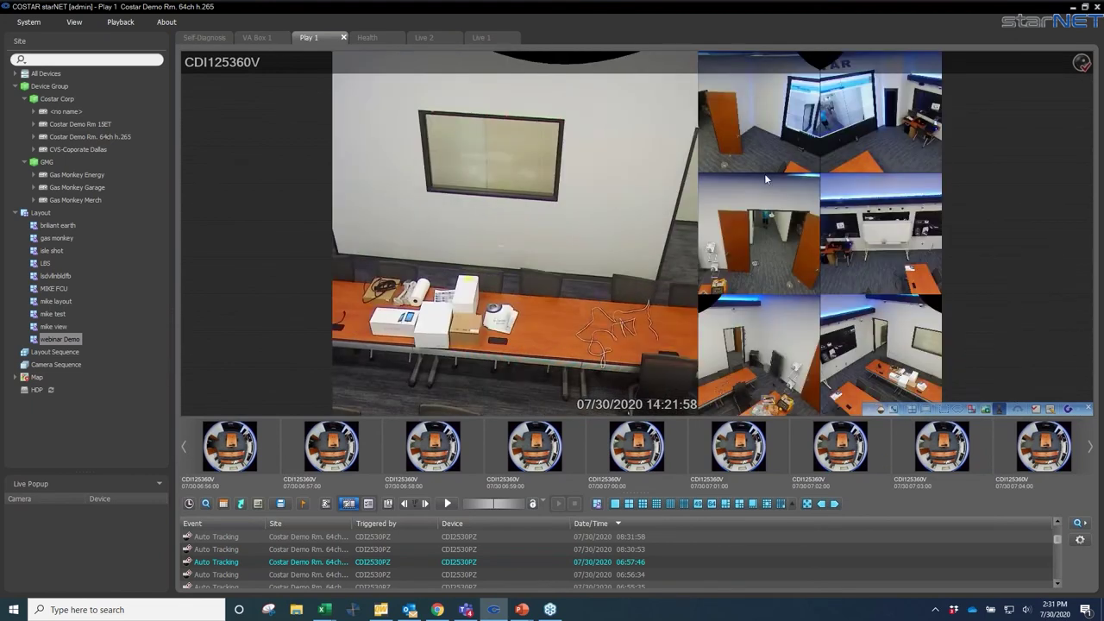
pyautogui.click(750, 120)
pyautogui.scroll(4, 762, 143)
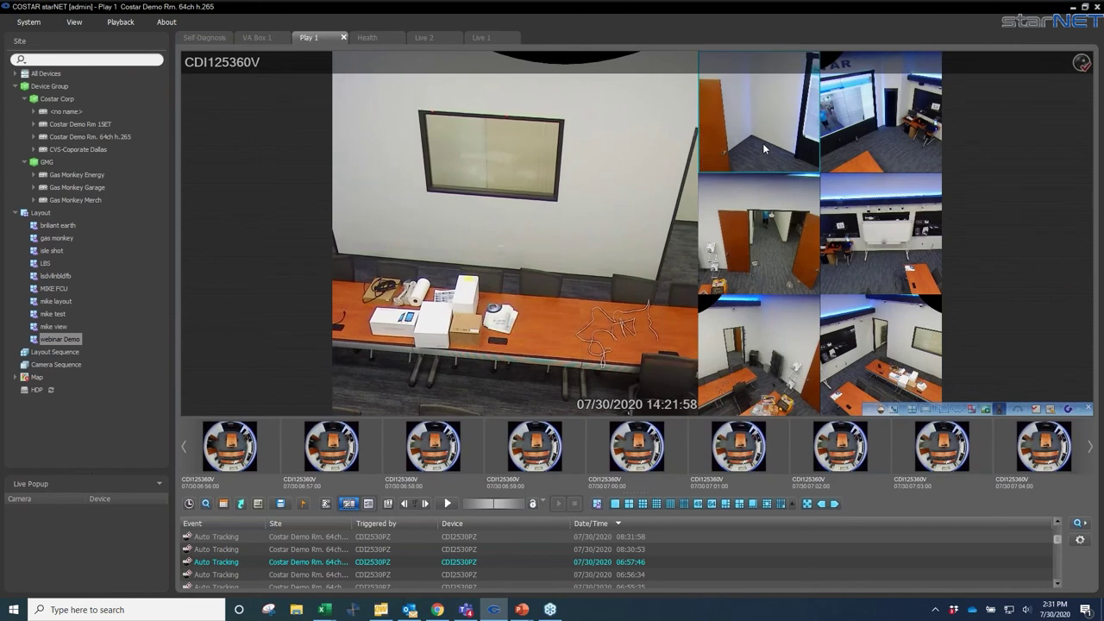
pyautogui.moveTo(508, 230); pyautogui.dragTo(533, 233)
pyautogui.moveTo(859, 138); pyautogui.dragTo(885, 135)
pyautogui.scroll(3, 885, 135)
# - Pan and zoom the main pane to the far corner of the room, and zoom back out to the full fisheye image
pyautogui.moveTo(560, 244); pyautogui.dragTo(590, 205)
pyautogui.scroll(4, 590, 206)
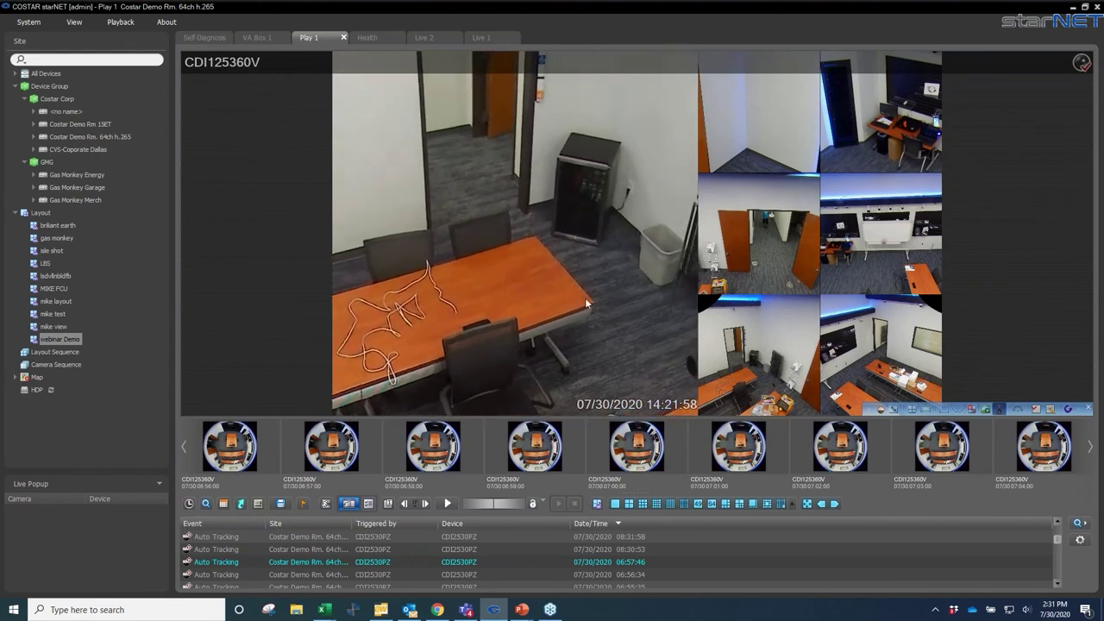
pyautogui.scroll(-4, 584, 299)
pyautogui.scroll(-4, 585, 297)
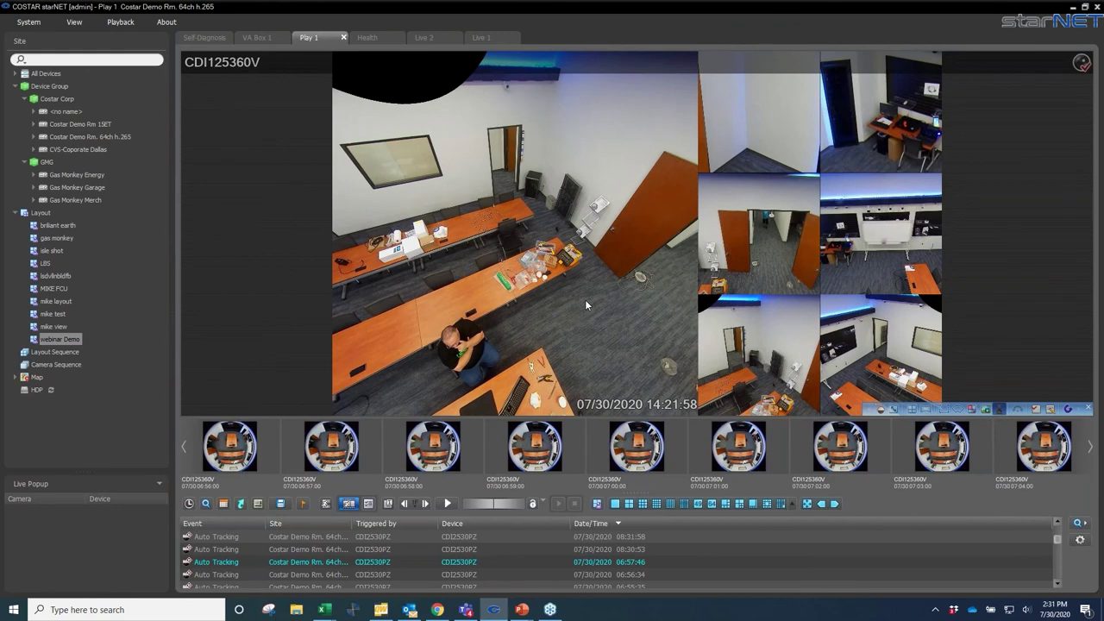
pyautogui.scroll(-5, 586, 305)
pyautogui.scroll(-3, 586, 304)
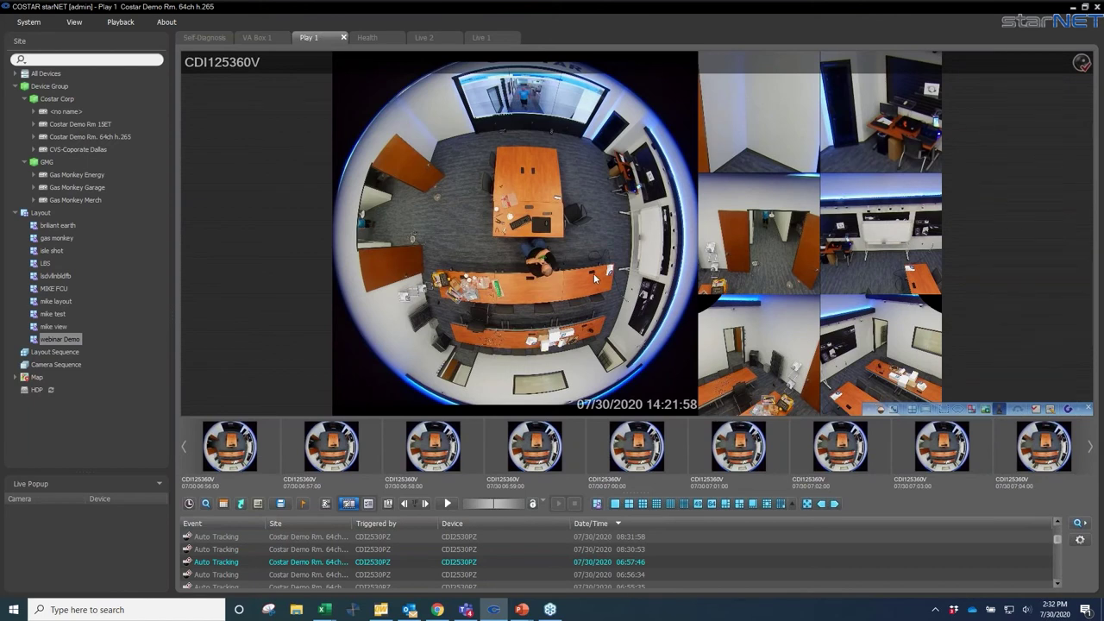
# - Show the side pane's view area on the main fisheye image and move it onto the man seated at the table
pyautogui.click(986, 412)
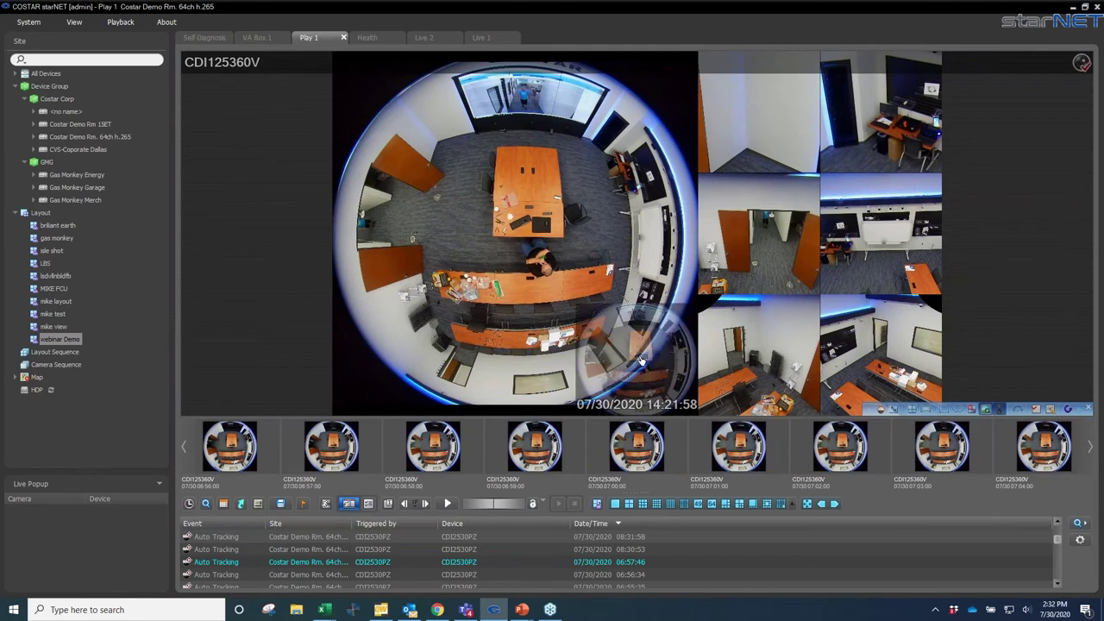
pyautogui.click(957, 409)
pyautogui.moveTo(434, 132); pyautogui.dragTo(542, 269)
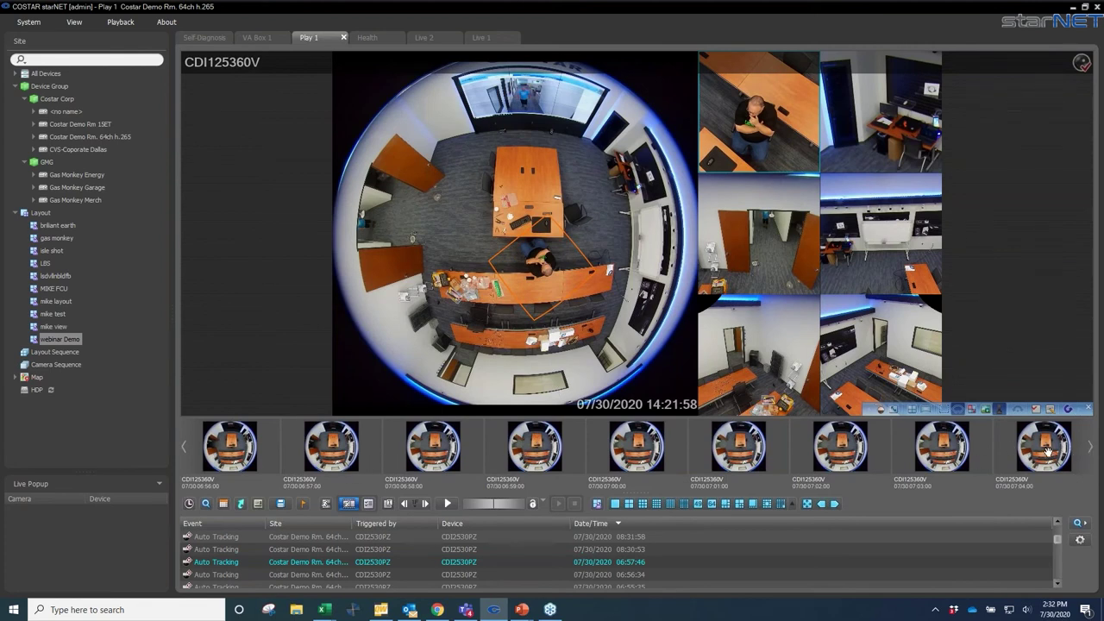
pyautogui.moveTo(1046, 451); pyautogui.dragTo(431, 414)
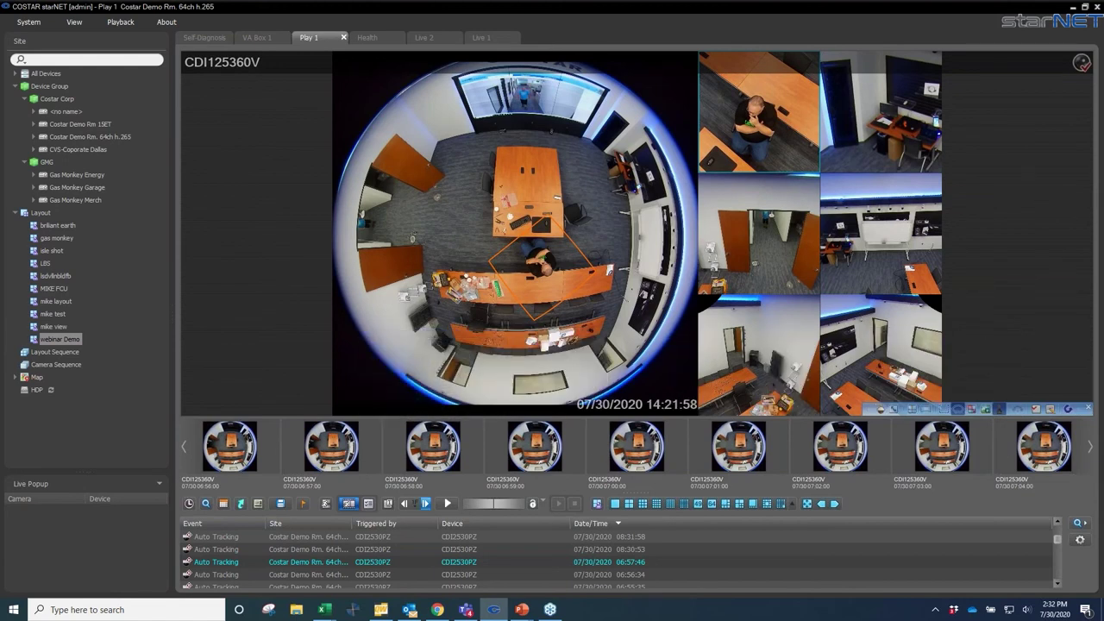
# - Page the CDI125360V thumbnails back to 06:47:00 and forward to the set starting at 07:14:00
pyautogui.click(183, 451)
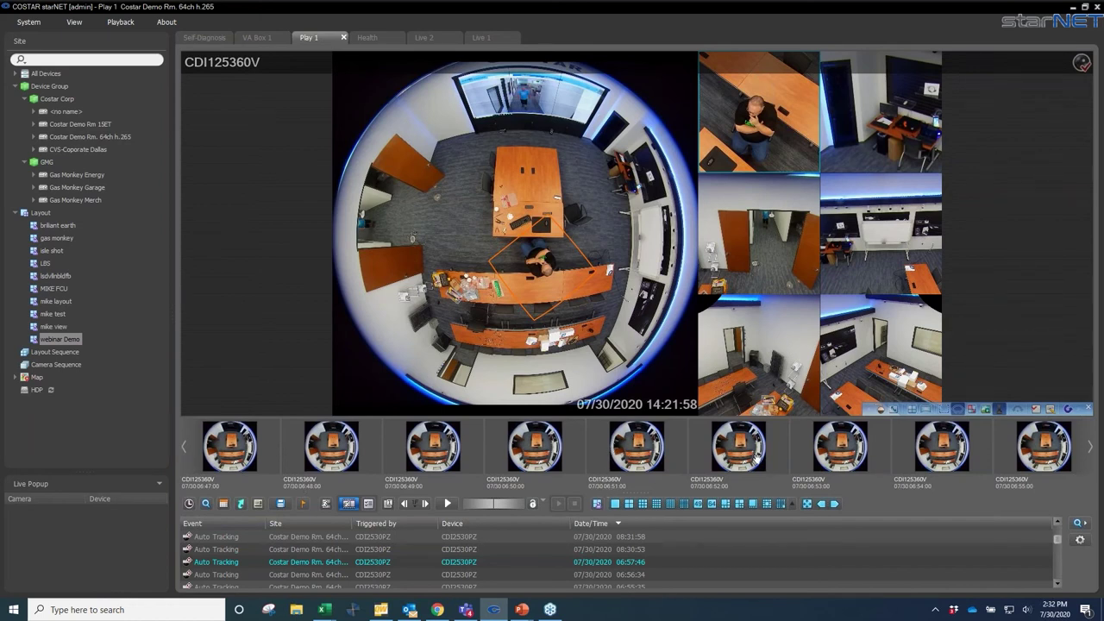
pyautogui.click(1090, 449)
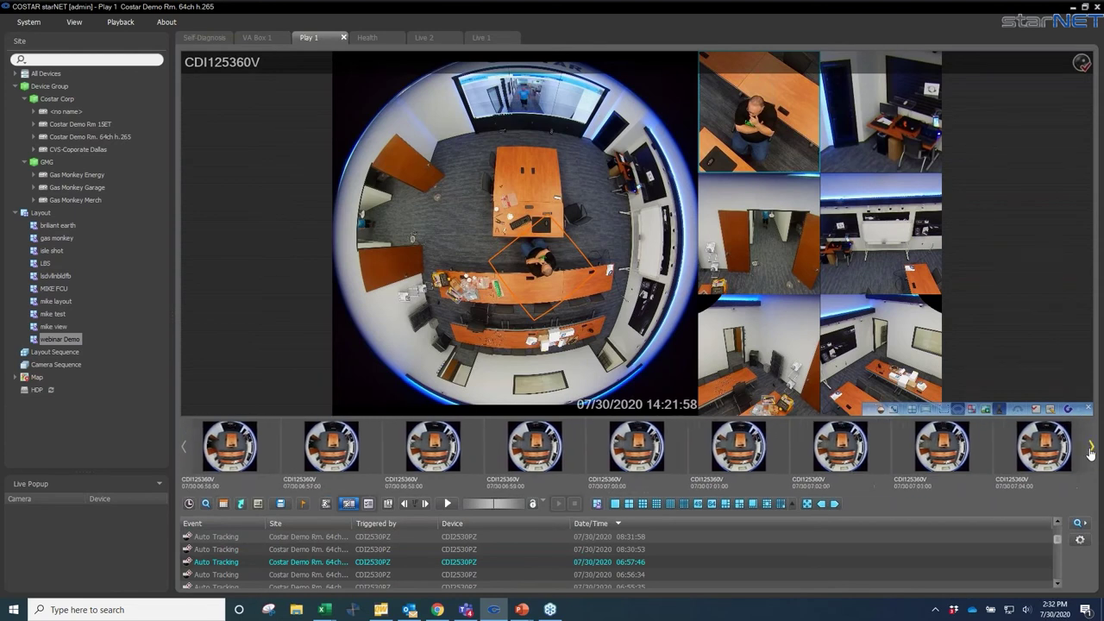
pyautogui.click(1090, 449)
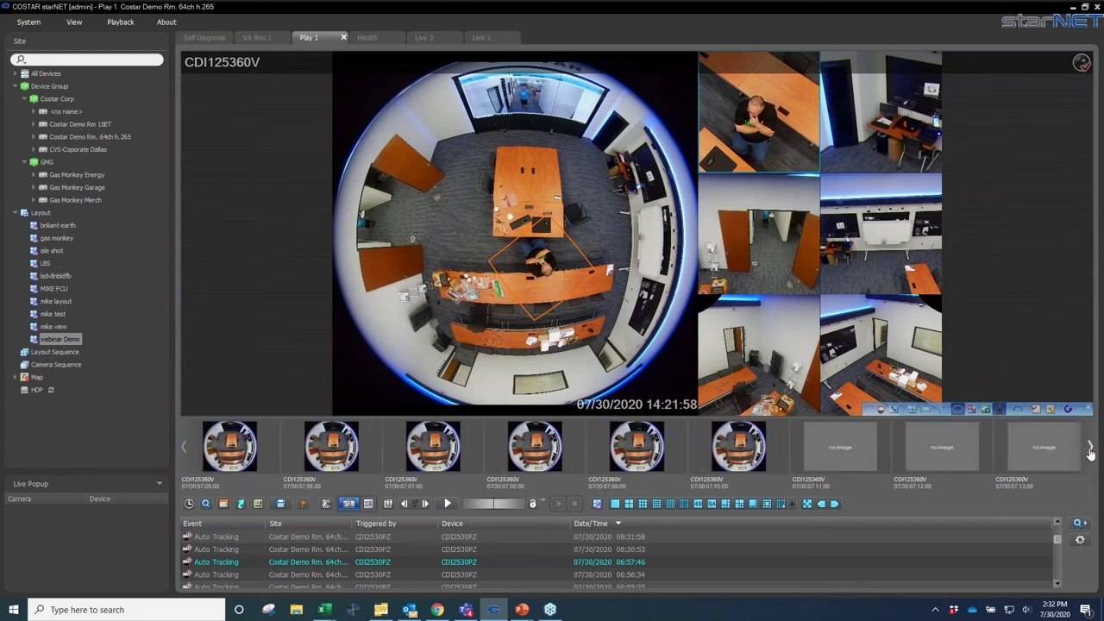
pyautogui.click(1090, 448)
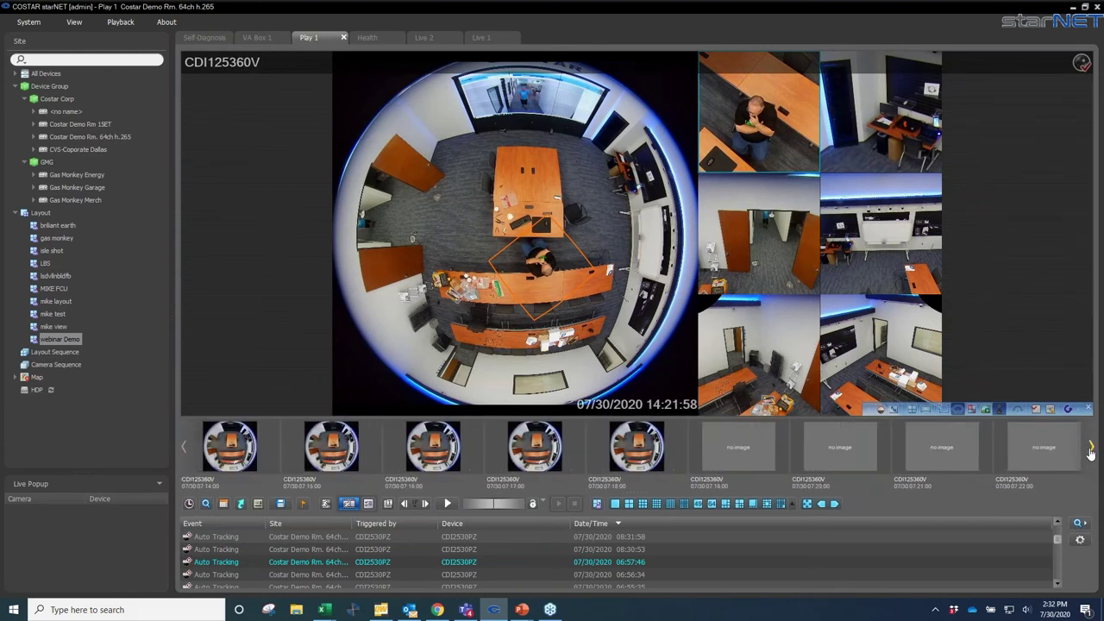
pyautogui.click(1090, 449)
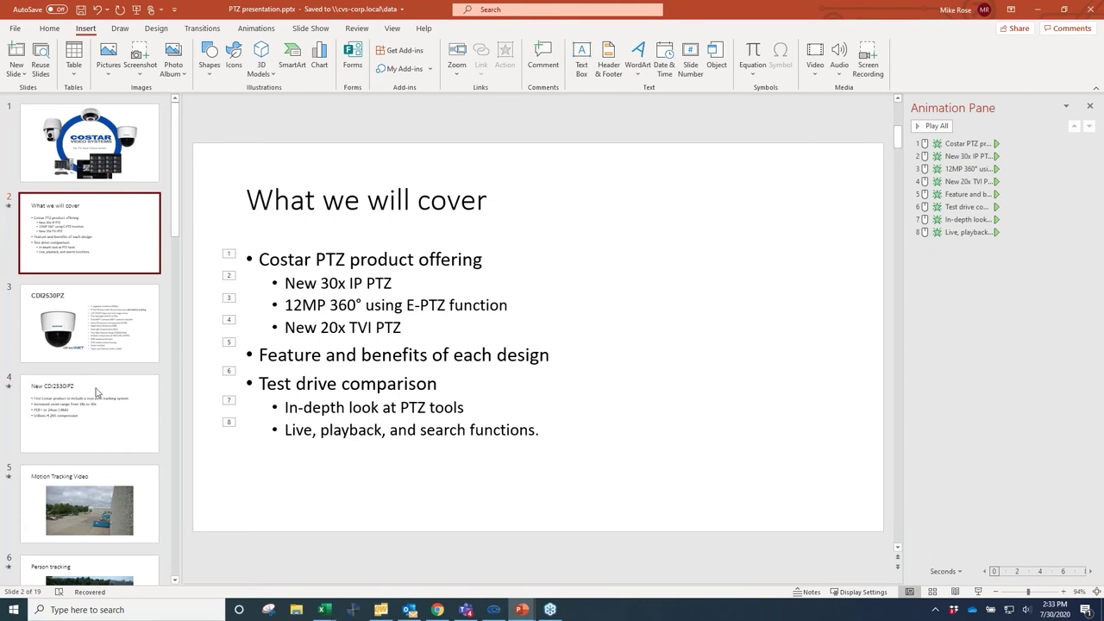
# - Start the PowerPoint PTZ presentation slide show from the title slide and open its display settings
pyautogui.click(101, 171)
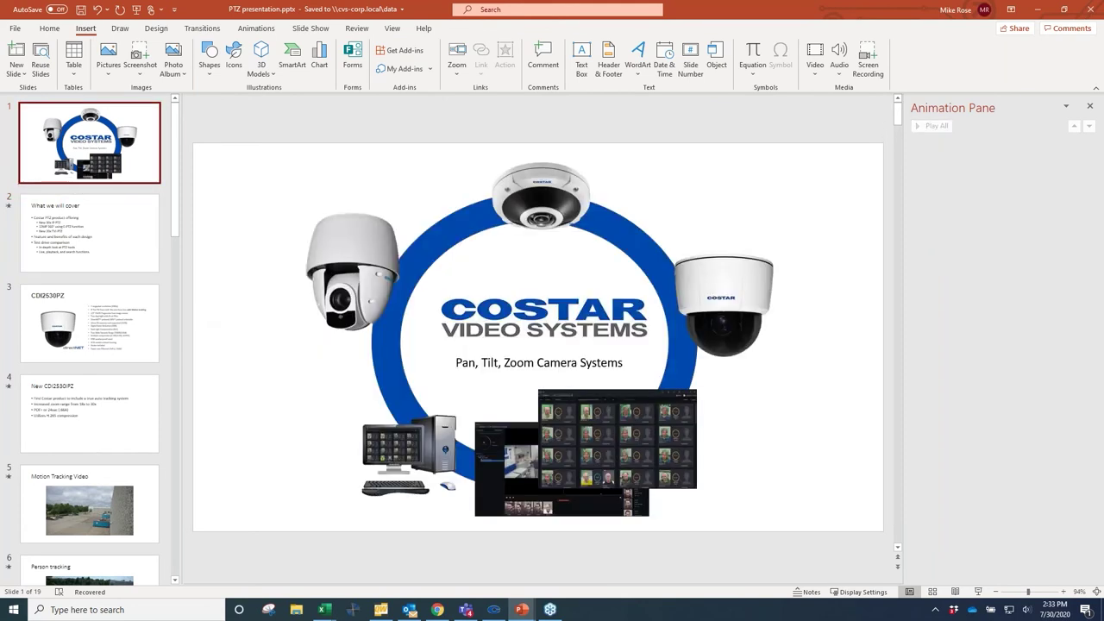
pyautogui.click(979, 591)
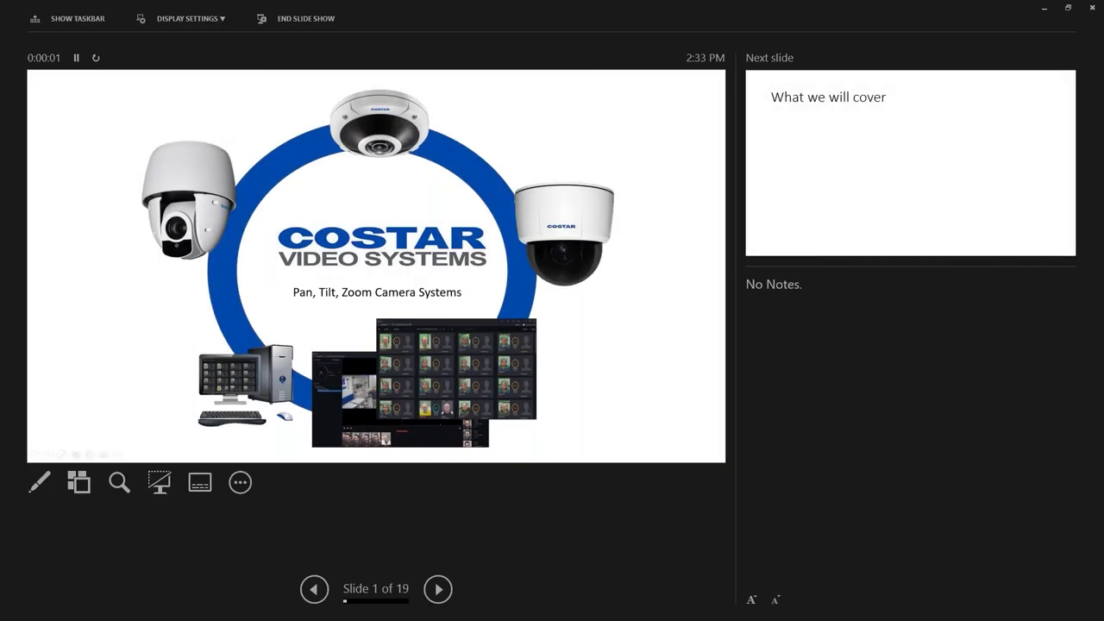
pyautogui.click(178, 19)
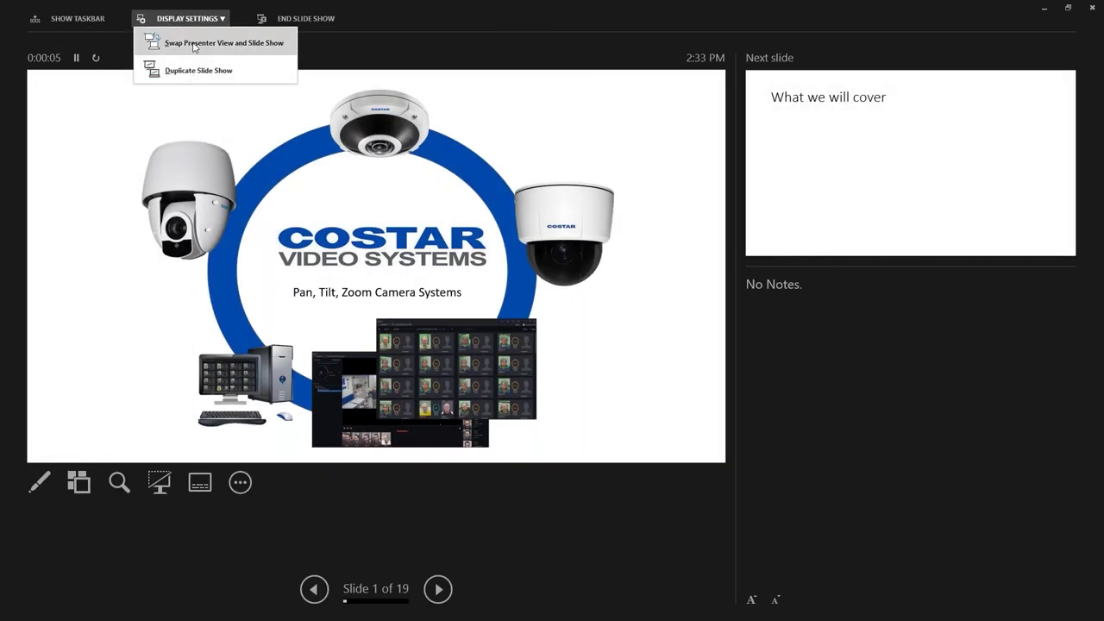